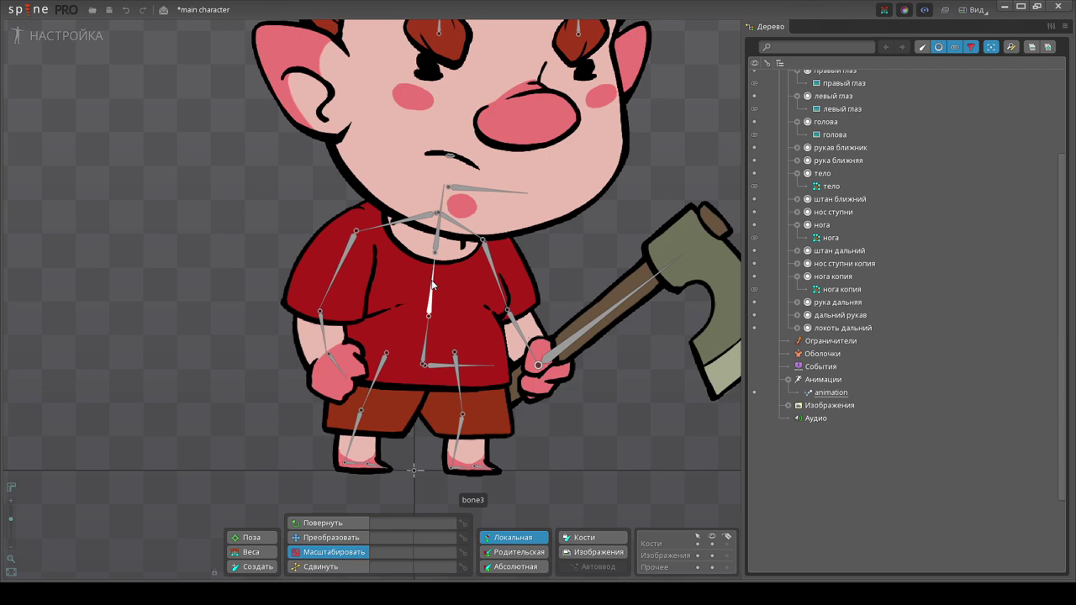
# Show bones in the tree, select bone4, and turn off its Inherit Scale
pyautogui.scroll(-2, 478, 432)
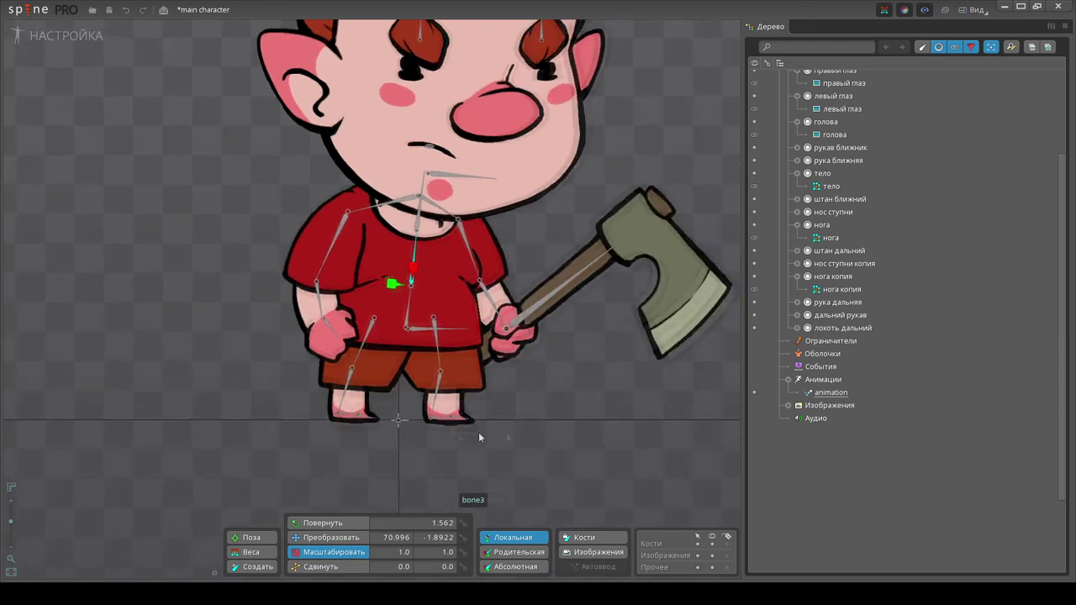
pyautogui.click(434, 244)
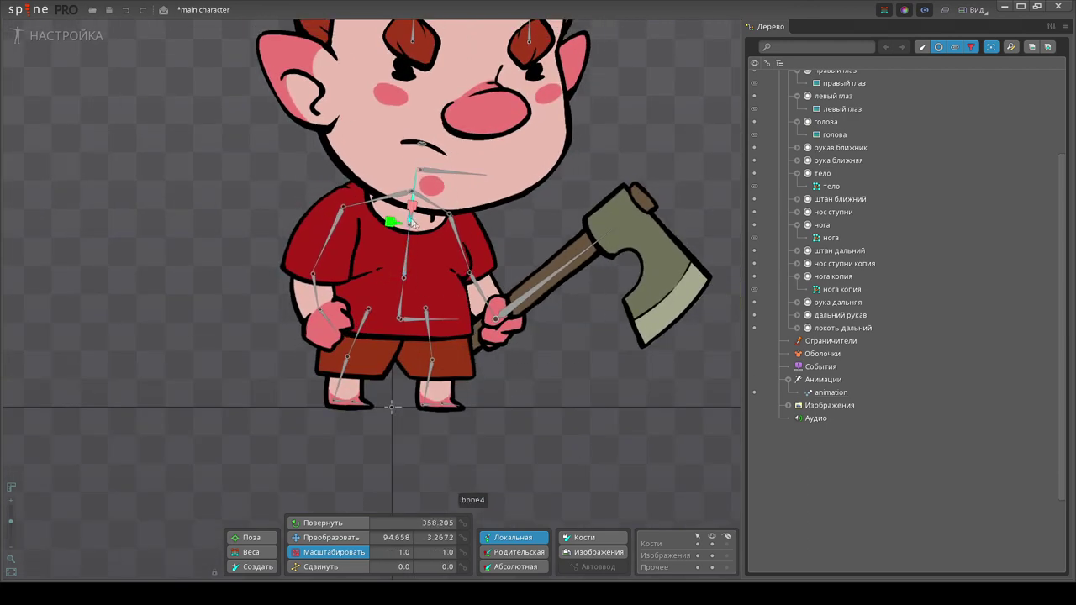
pyautogui.click(936, 49)
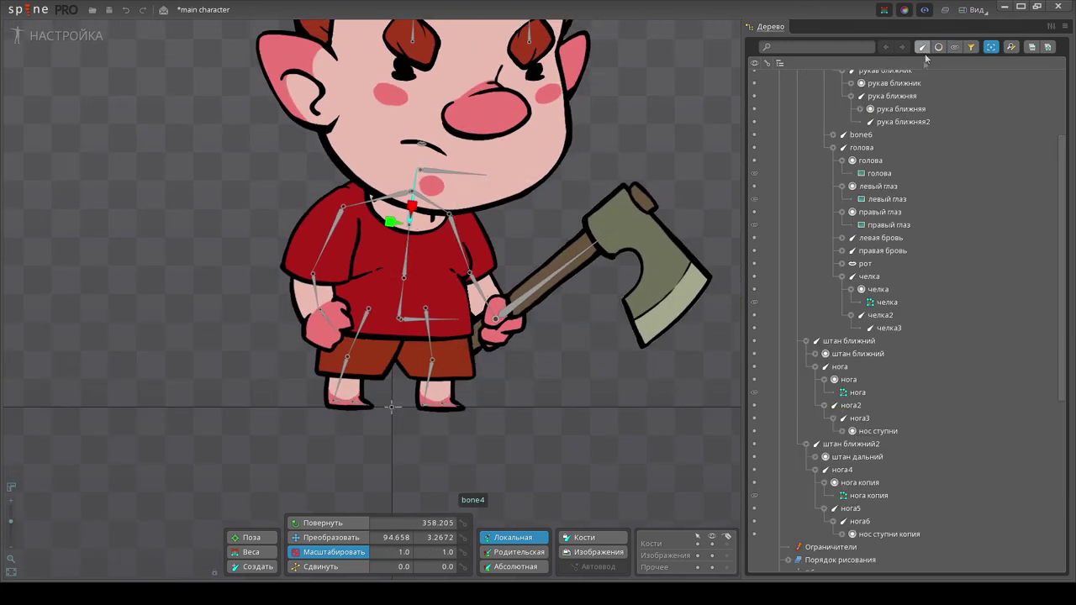
pyautogui.click(409, 224)
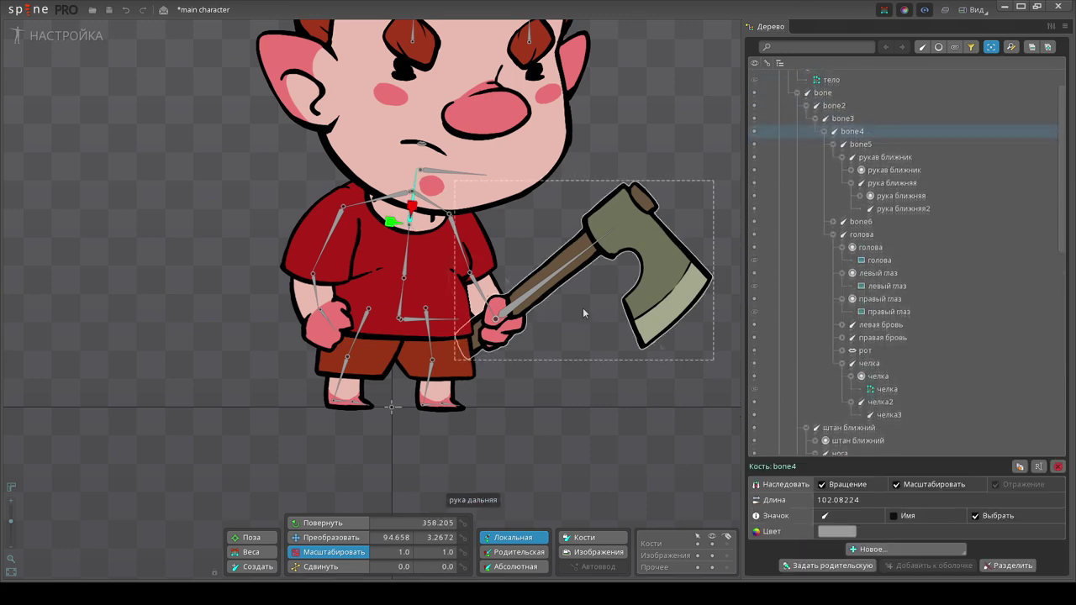
pyautogui.click(896, 484)
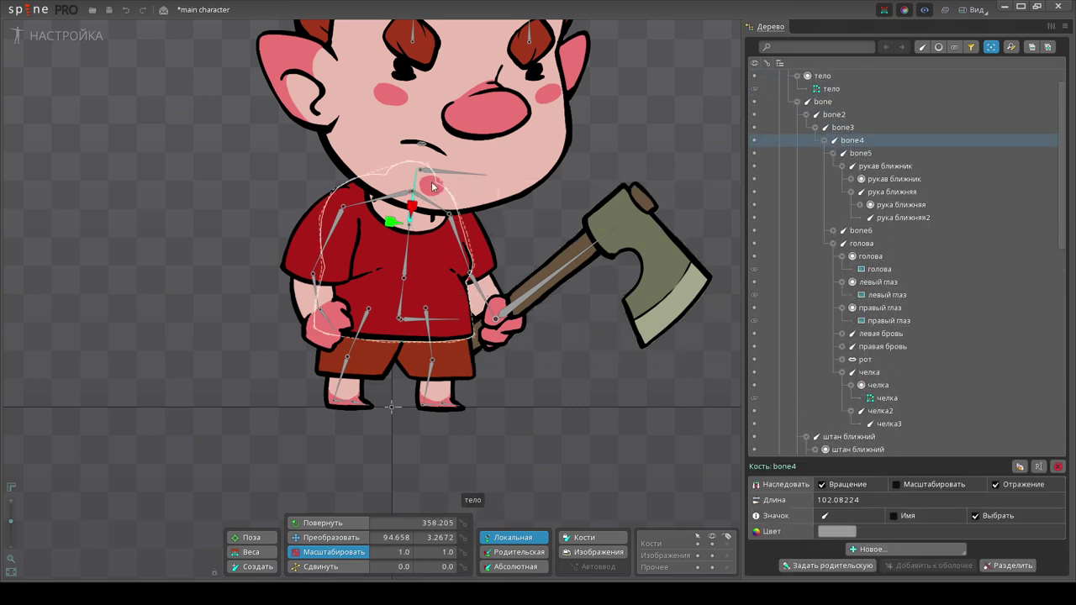
# Test-scale bone3 to check the inheritance effect, then undo the scaling
pyautogui.scroll(-1, 325, 325)
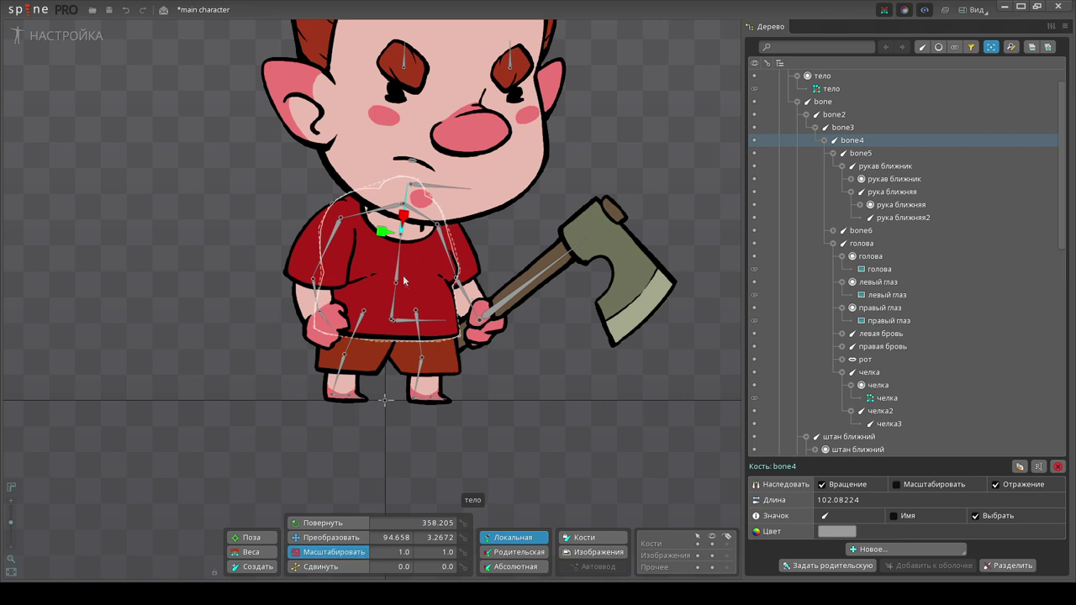
pyautogui.click(400, 268)
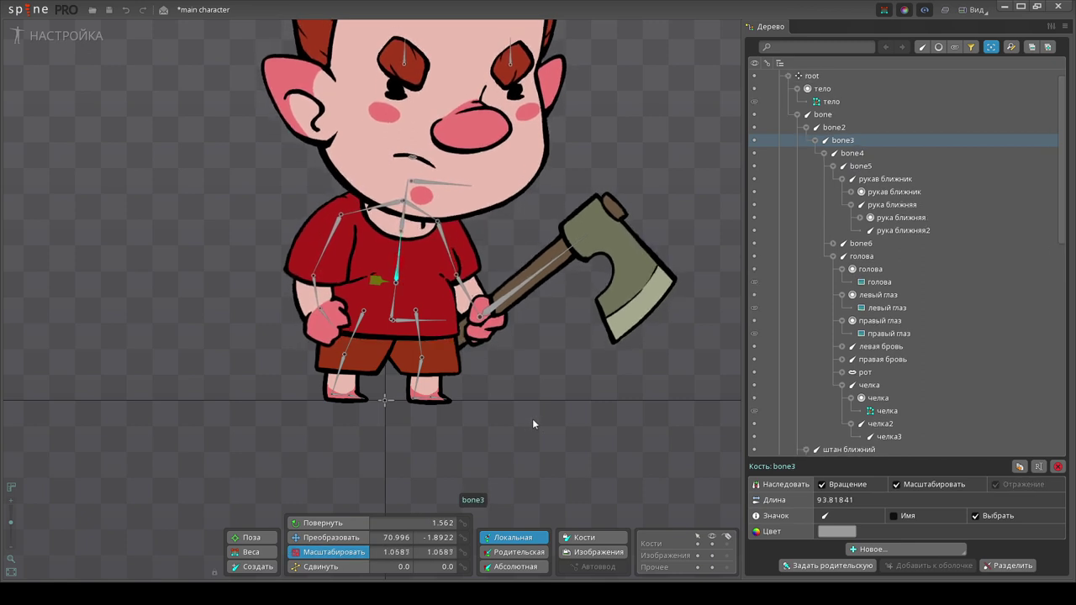
pyautogui.moveTo(528, 415); pyautogui.dragTo(538, 413)
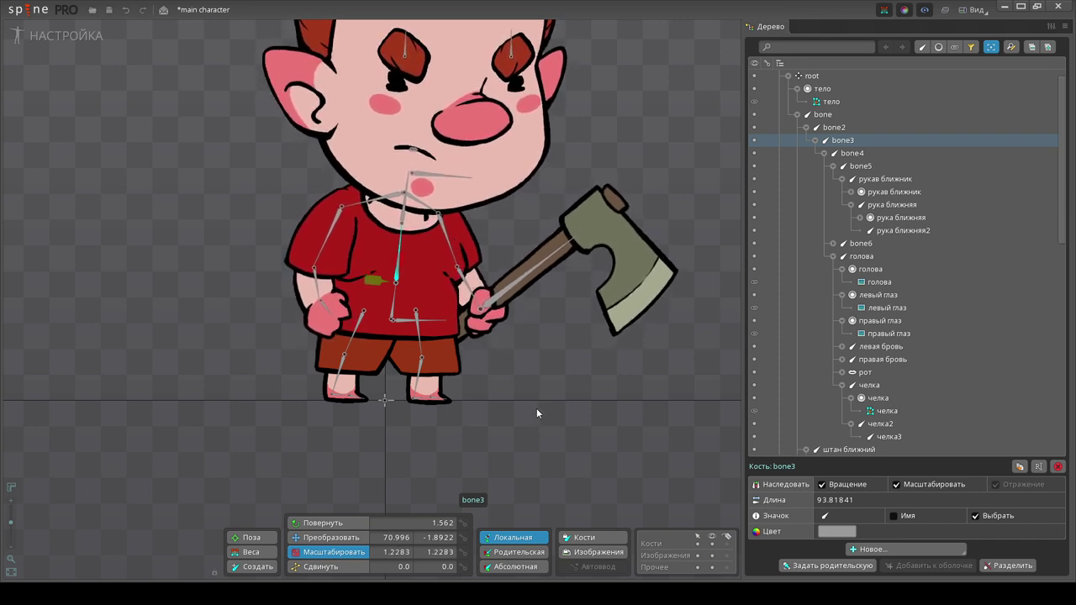
pyautogui.hotkey('ctrl', 'z')
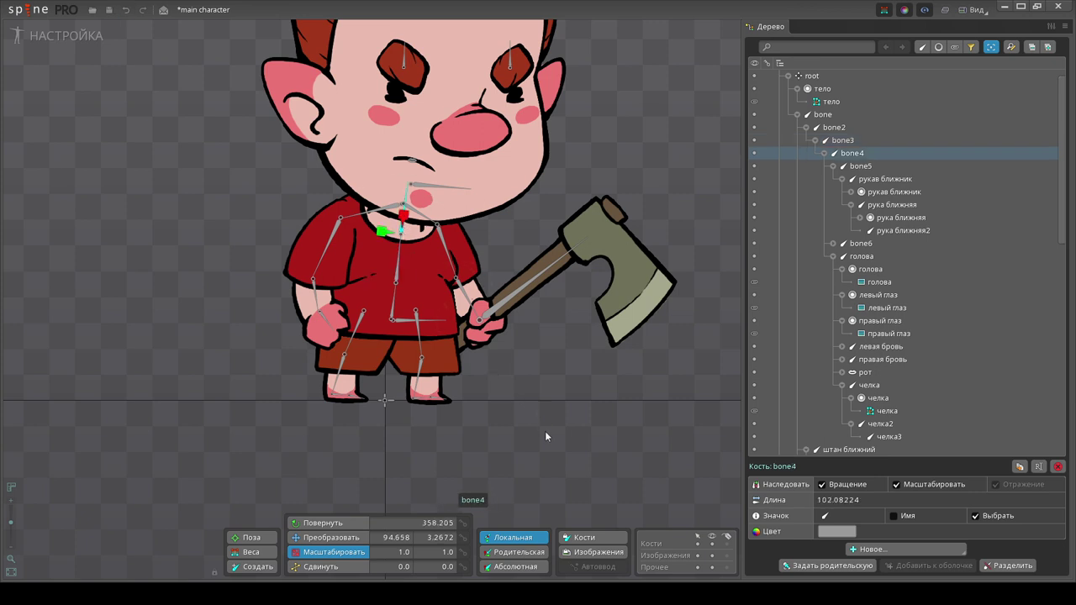
pyautogui.moveTo(545, 436); pyautogui.dragTo(546, 434)
pyautogui.hotkey('ctrl', 'z')
# Inspect bone5, bone6 and голова, test-scale bone4, and save the main character project
pyautogui.click(448, 263)
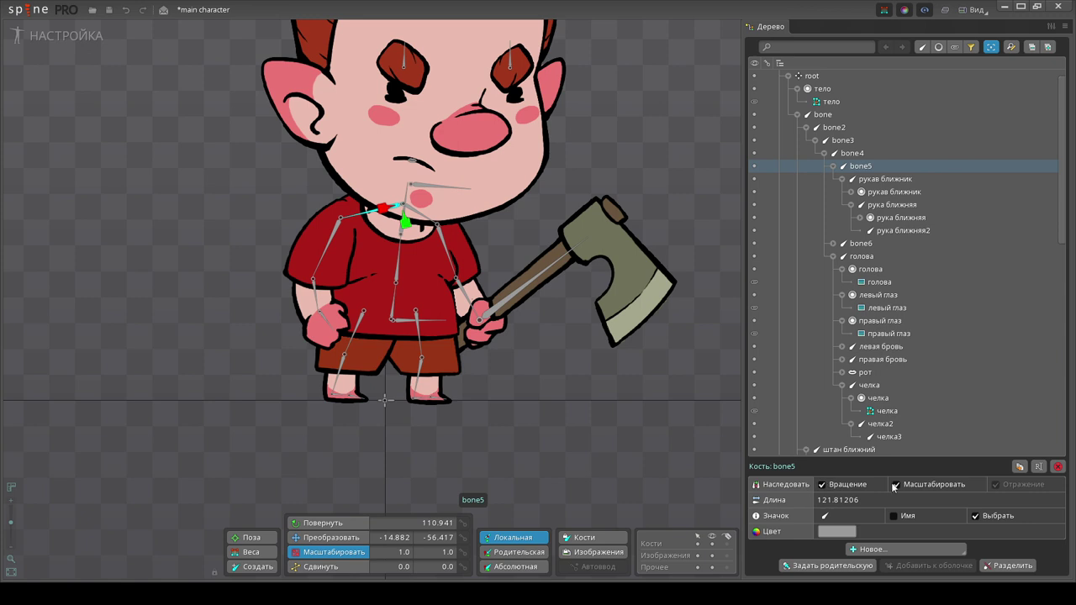
pyautogui.click(413, 216)
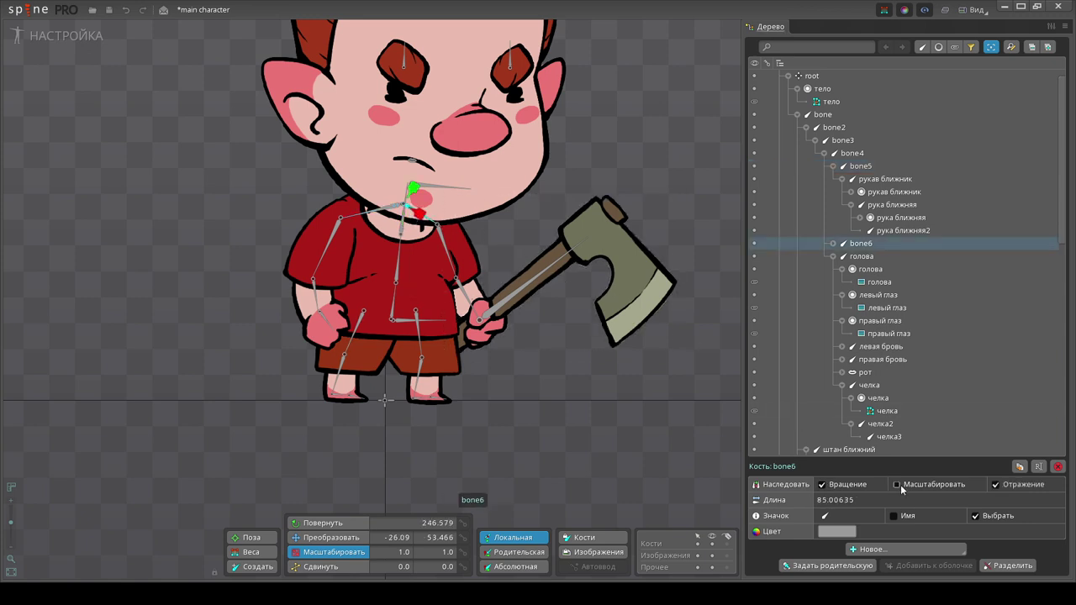
pyautogui.click(423, 190)
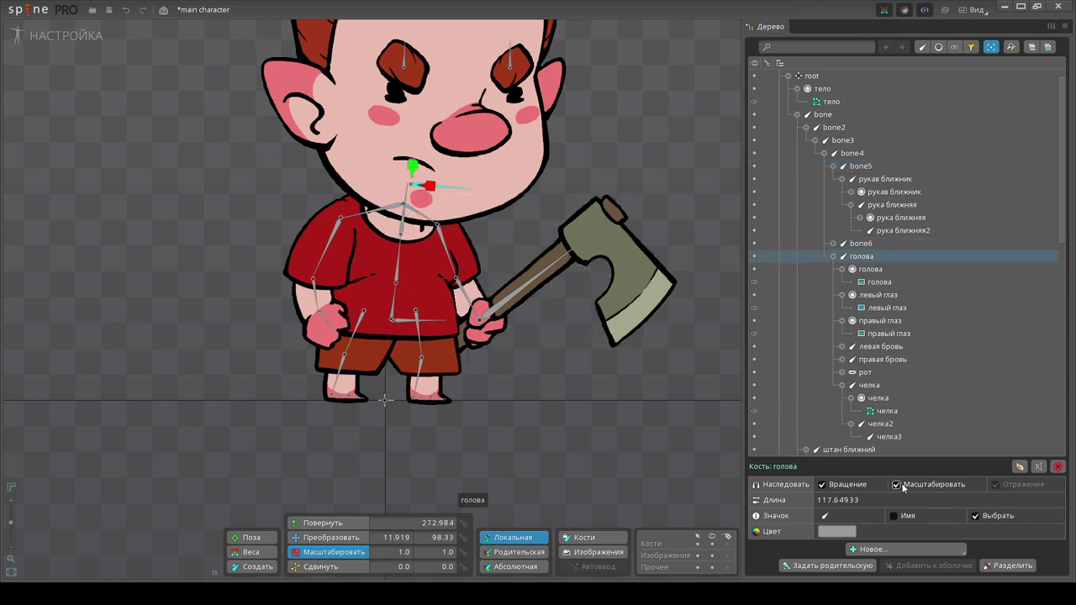
pyautogui.click(403, 233)
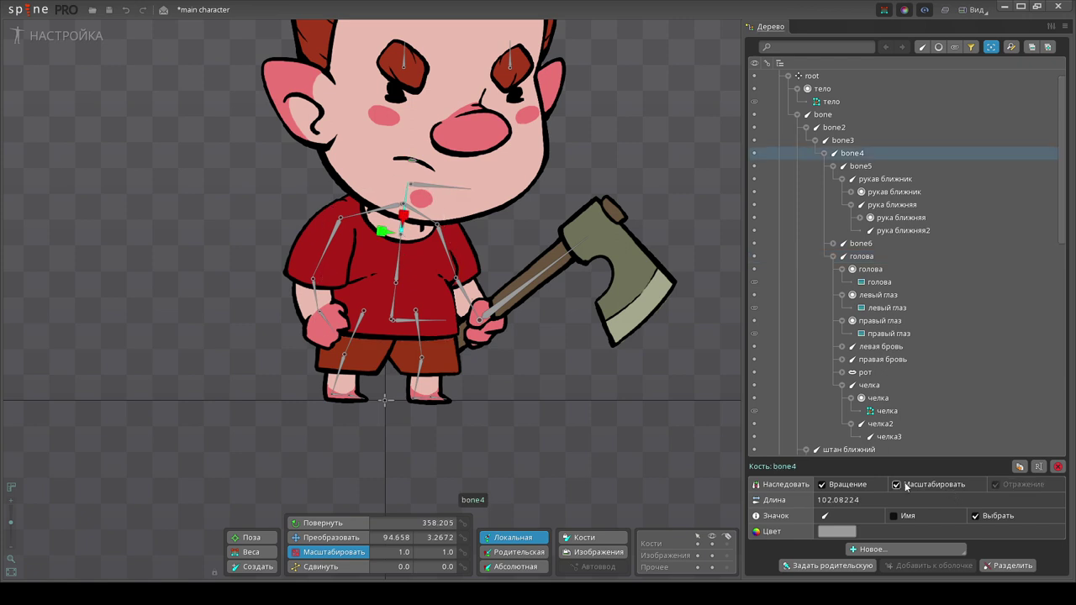
pyautogui.press('Escape')
pyautogui.click(397, 269)
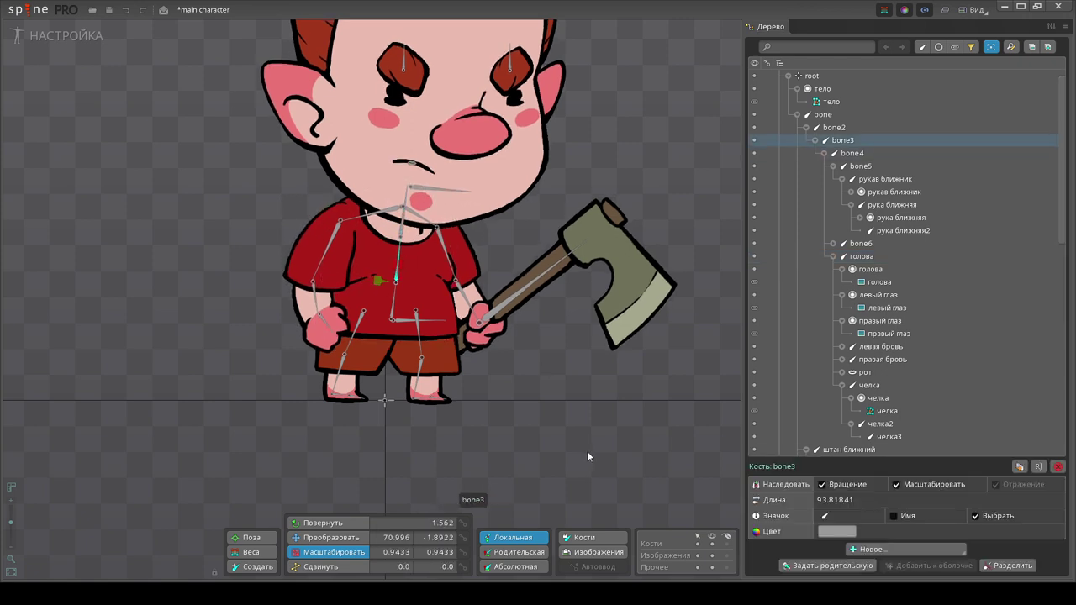
pyautogui.click(403, 229)
pyautogui.moveTo(631, 421)
pyautogui.mouseDown()
pyautogui.moveTo(642, 416)
pyautogui.moveTo(380, 233)
pyautogui.moveTo(422, 314)
pyautogui.mouseUp()
pyautogui.hotkey('ctrl', 's')
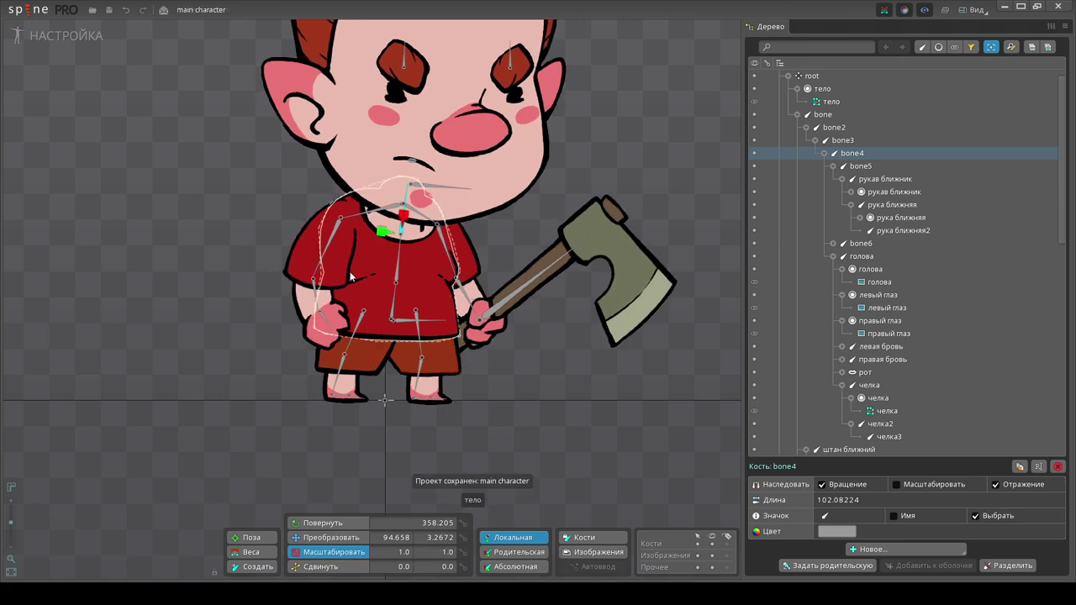
# In Animate mode, key bone4's scale at frames 0, 20 and 40, then play it
pyautogui.click(76, 38)
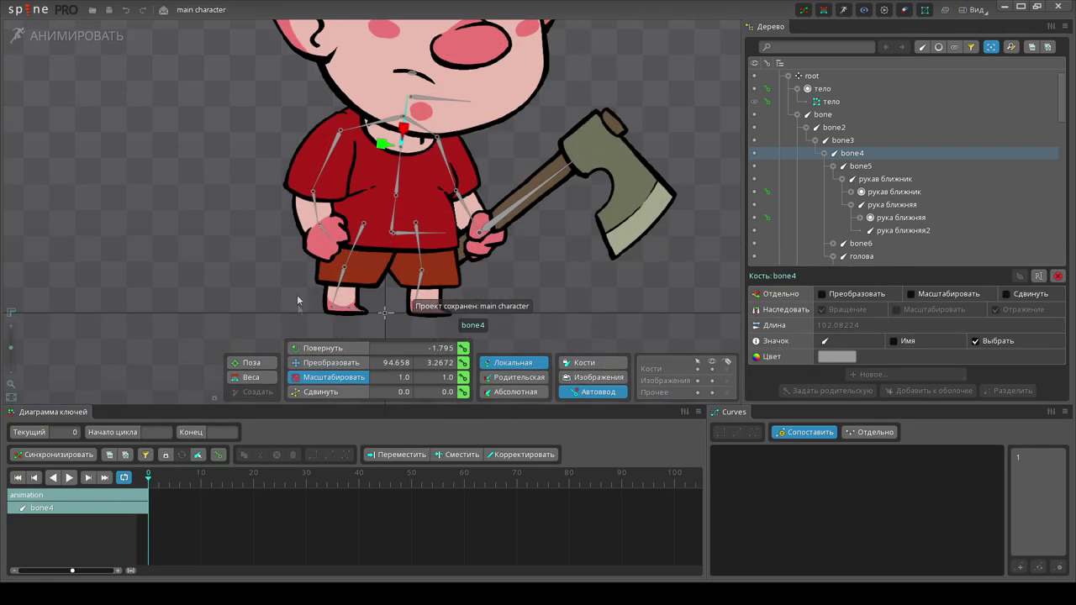
pyautogui.scroll(-2, 543, 264)
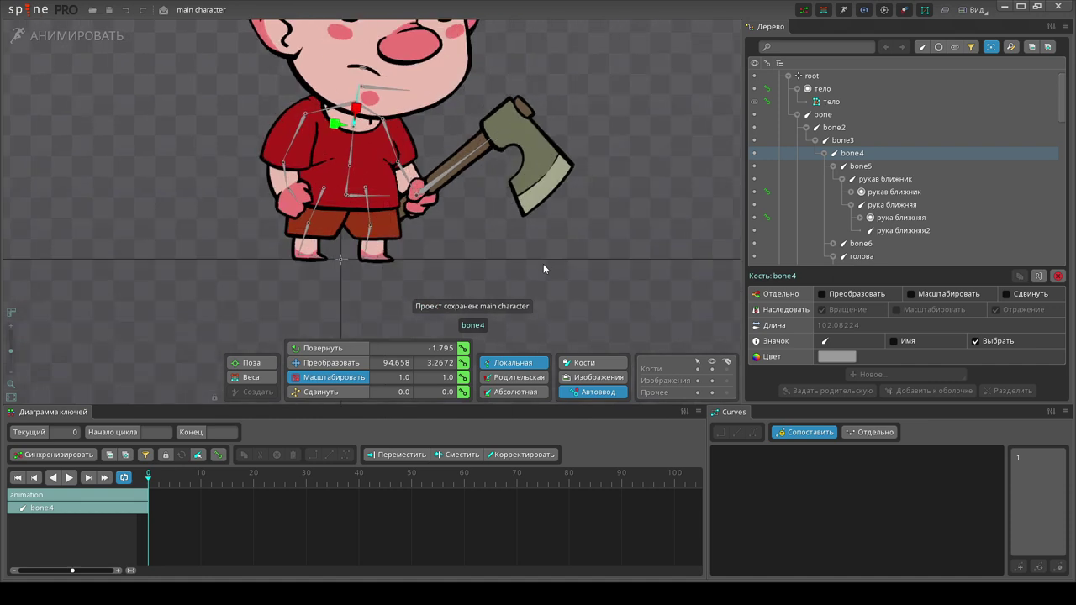
pyautogui.moveTo(539, 264); pyautogui.dragTo(328, 121)
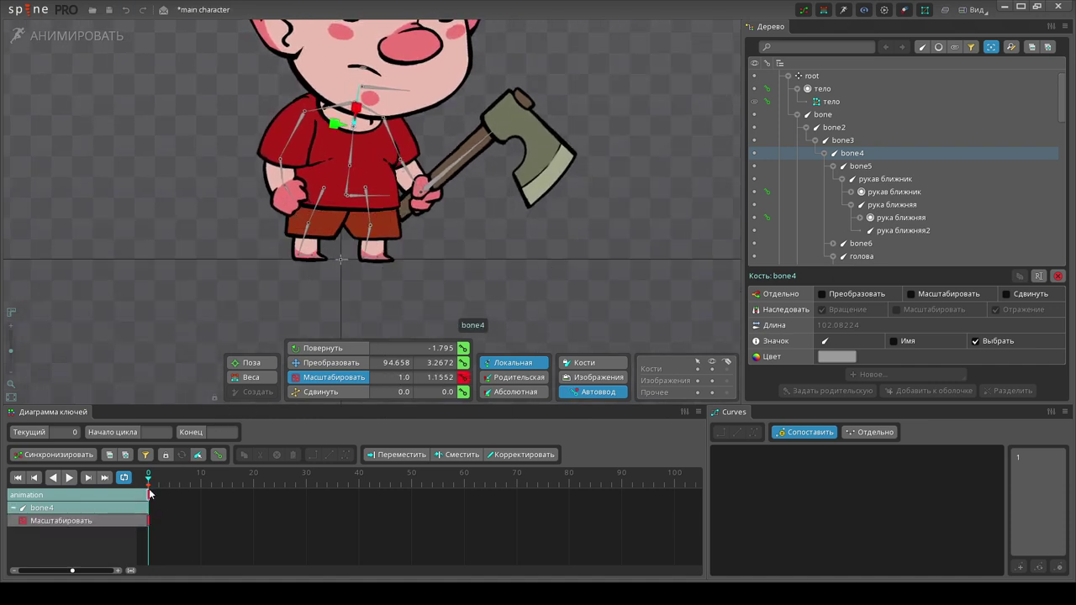
pyautogui.moveTo(149, 494); pyautogui.dragTo(248, 501)
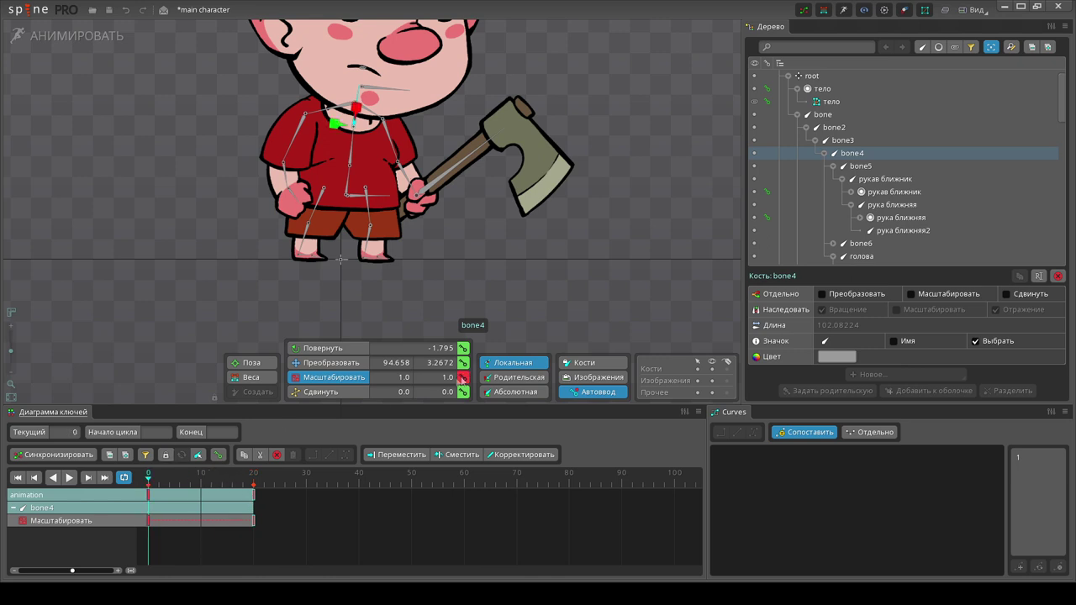
pyautogui.hotkey('ctrl', 'c')
pyautogui.hotkey('ctrl', 'v')
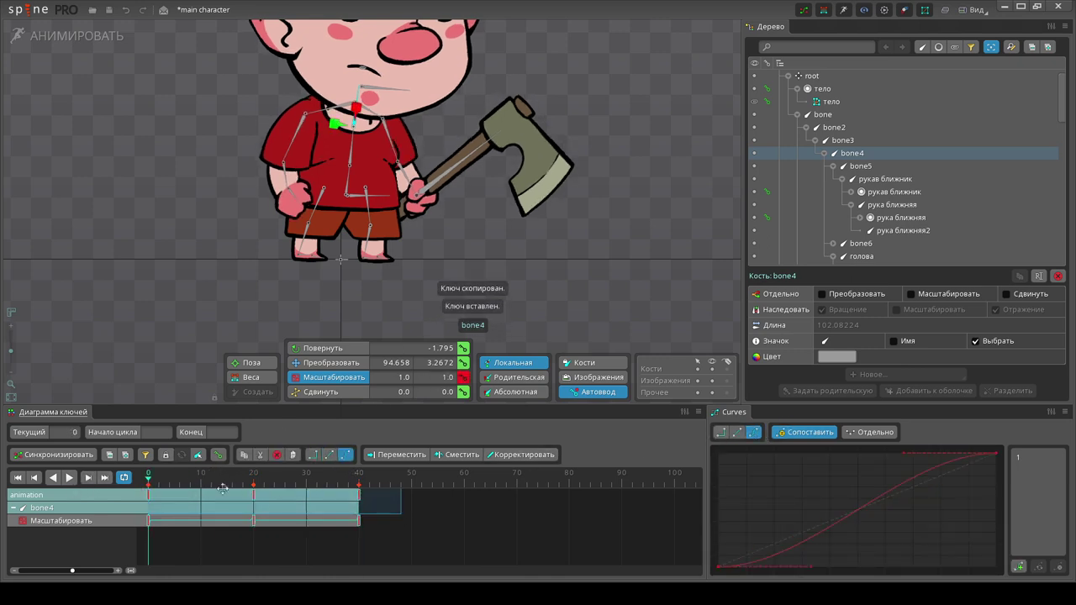
pyautogui.click(69, 476)
# Recentre the view, show bones, select the тело mesh and open its Weights
pyautogui.scroll(-2, 181, 344)
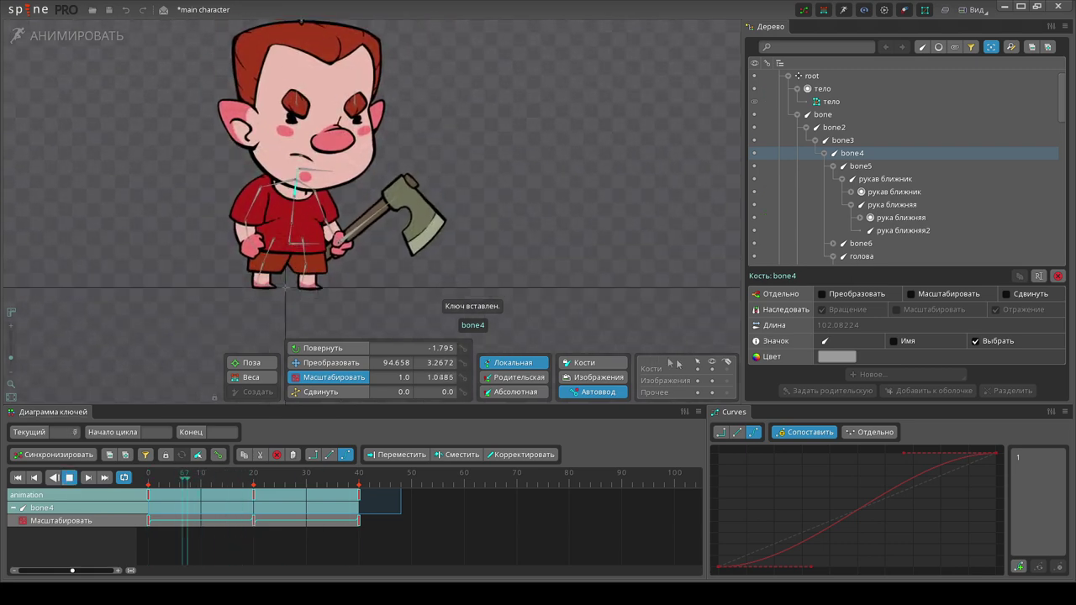
pyautogui.moveTo(547, 160); pyautogui.dragTo(600, 202)
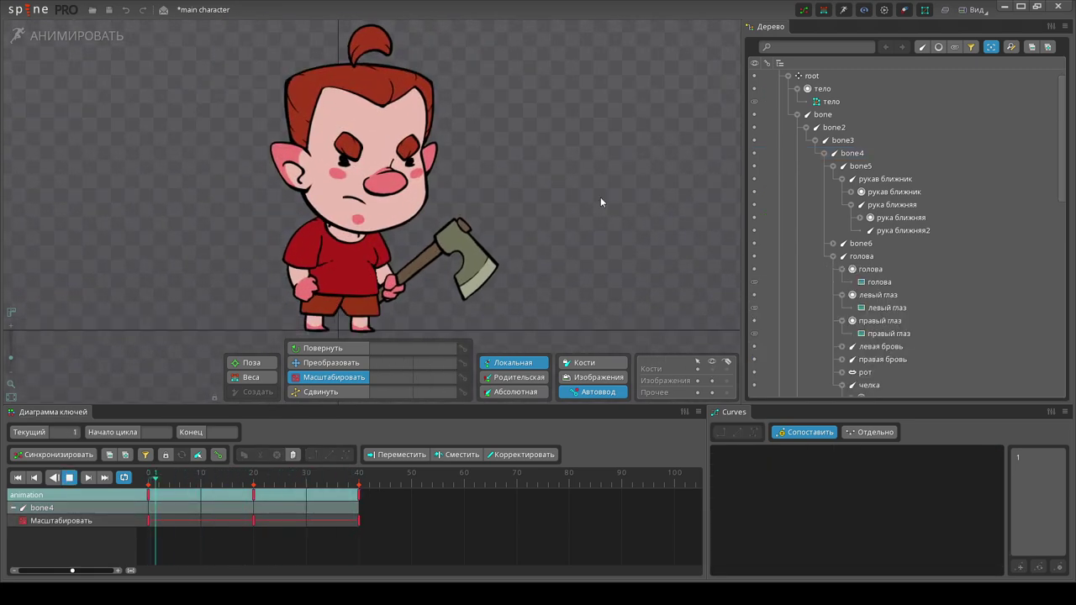
pyautogui.scroll(1, 327, 202)
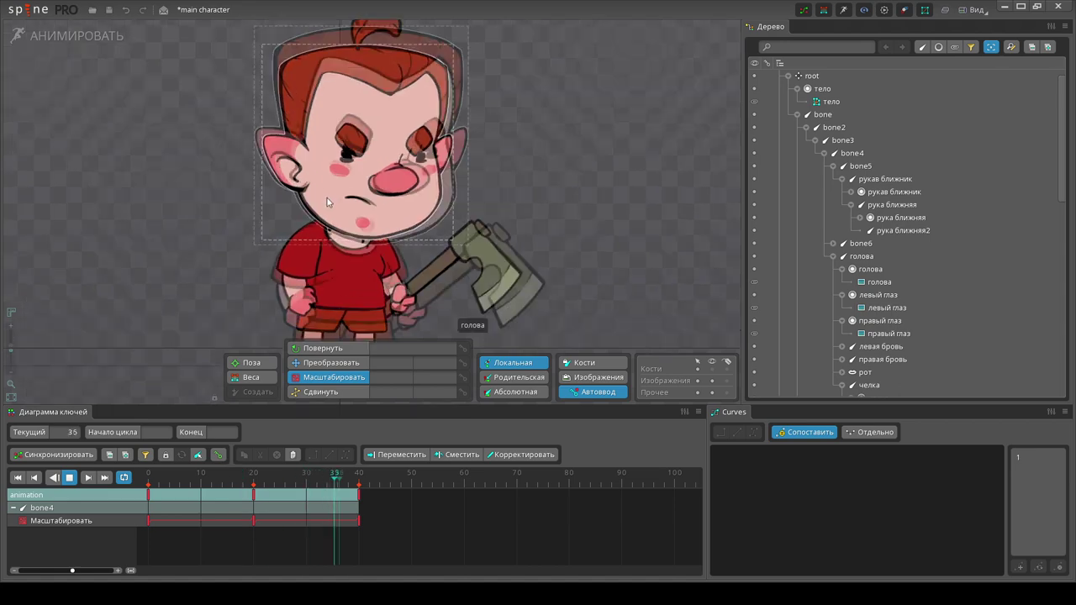
pyautogui.scroll(3, 336, 205)
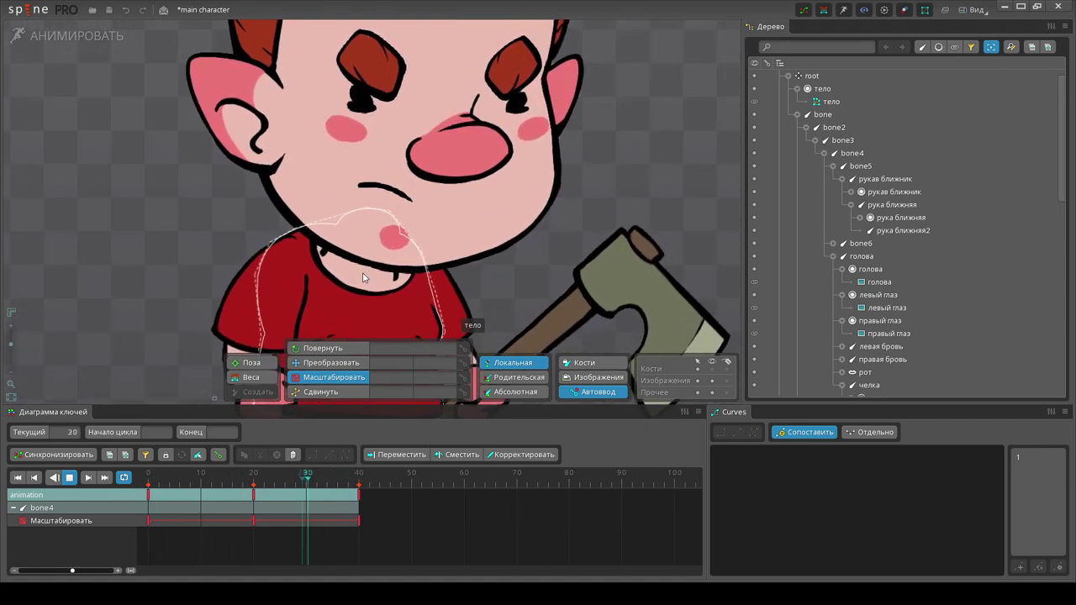
pyautogui.click(712, 369)
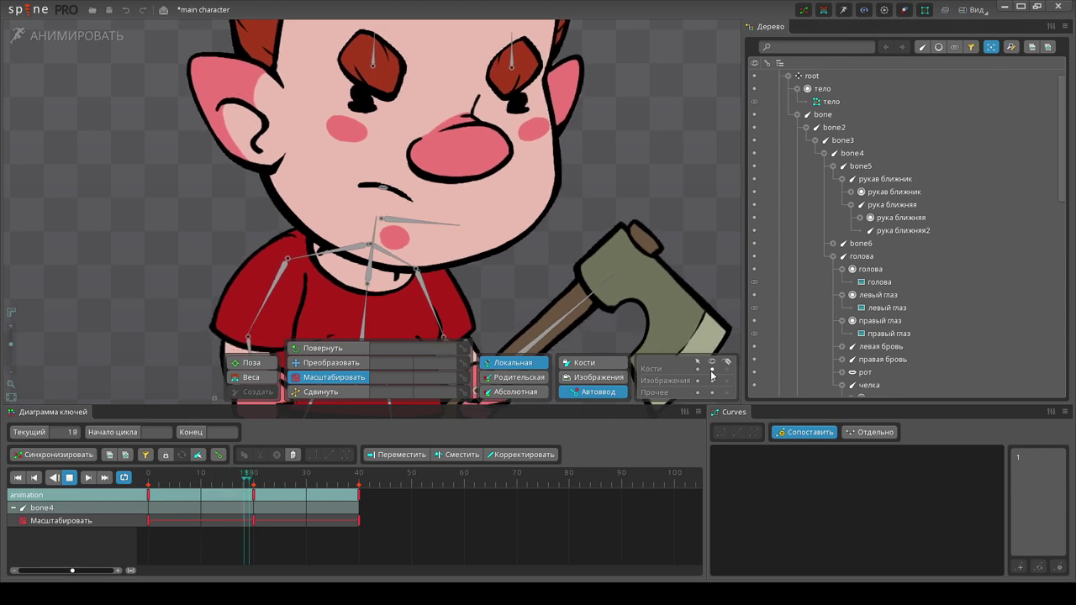
pyautogui.click(339, 291)
pyautogui.click(251, 376)
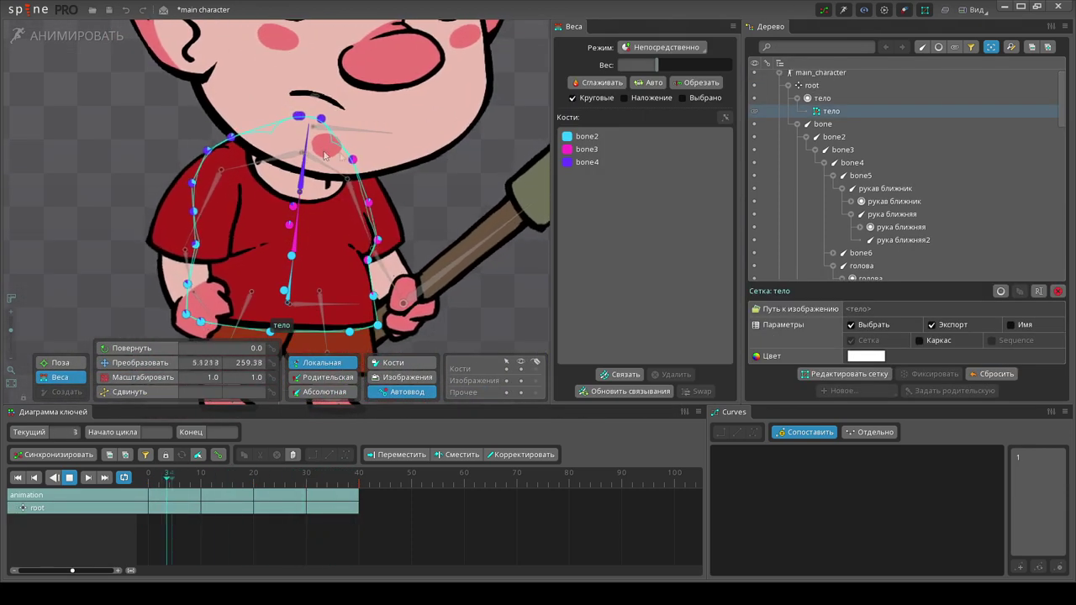
# Stop playback, pick bone4 in Weights, and set the painting mode to Удалить (remove)
pyautogui.click(70, 477)
pyautogui.click(606, 162)
pyautogui.click(664, 47)
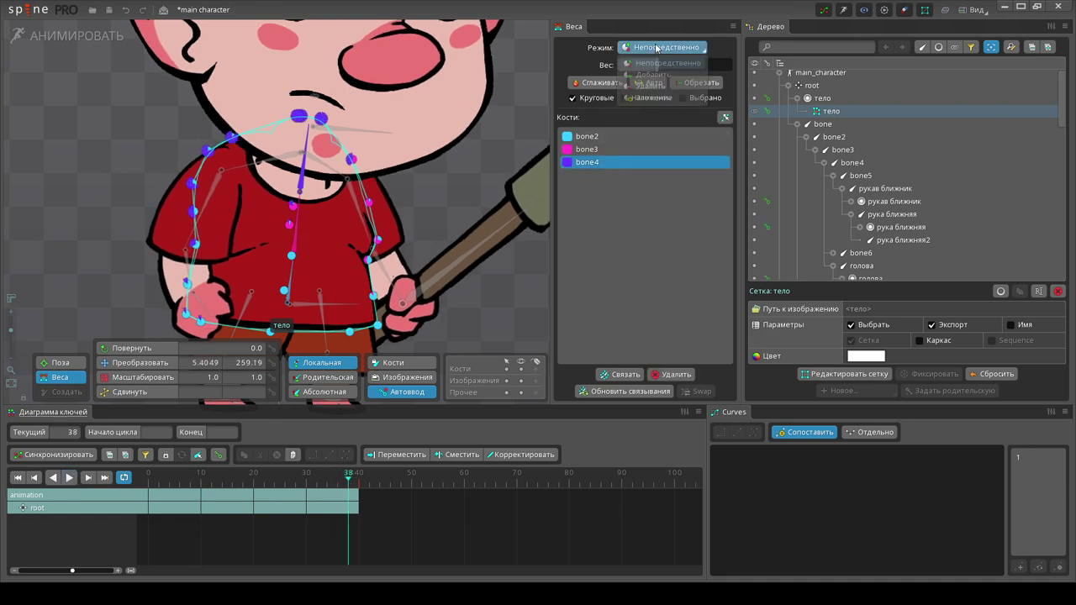
pyautogui.click(652, 79)
pyautogui.click(669, 51)
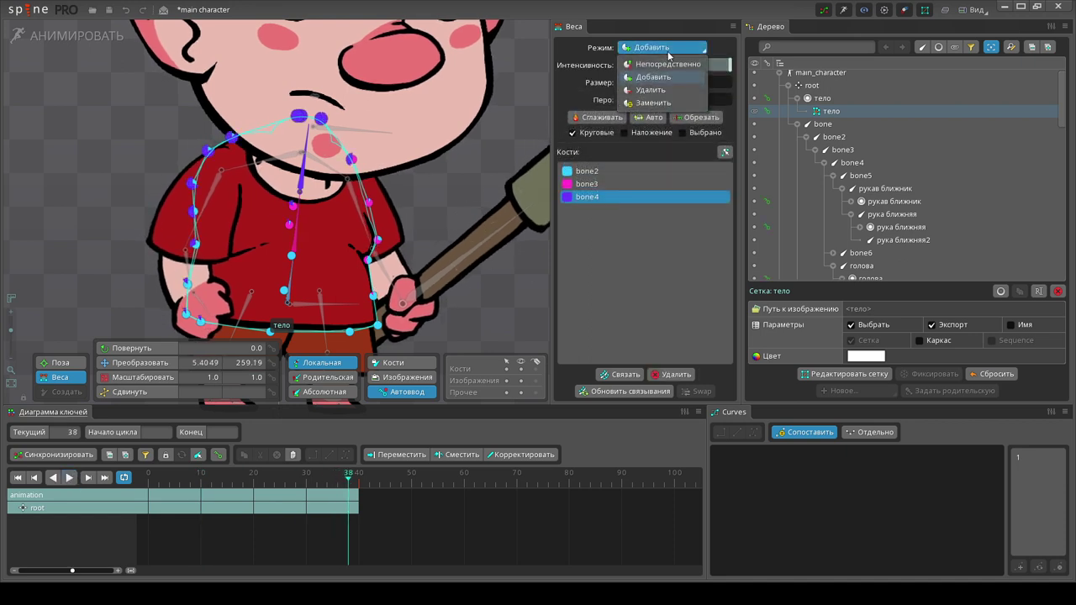
pyautogui.click(651, 89)
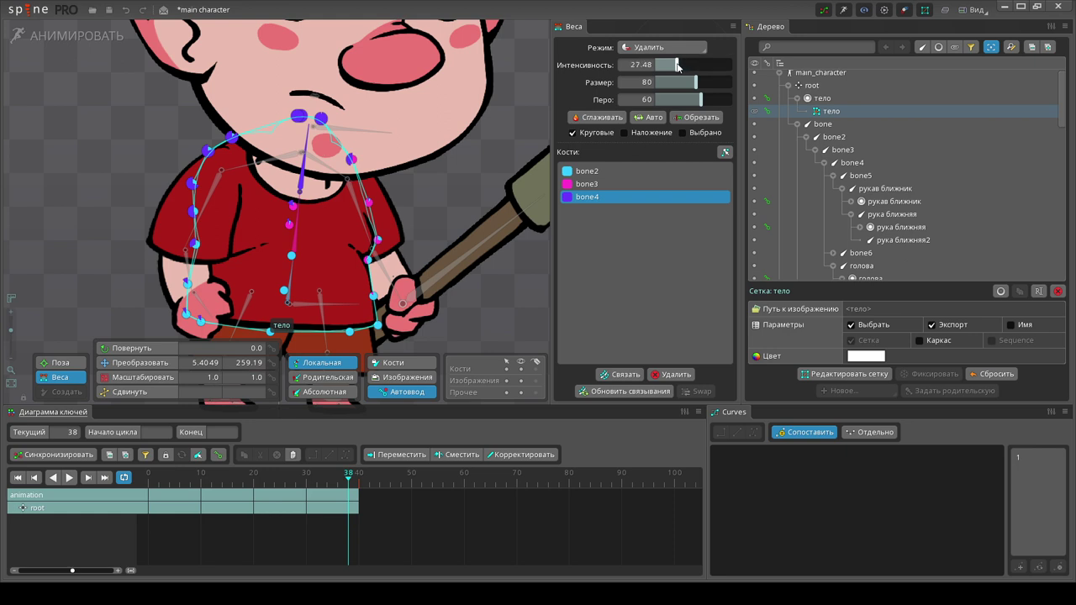
# Scrub the timeline through frames 22, 5 and 17, return to frame 0, and play
pyautogui.moveTo(326, 481); pyautogui.dragTo(264, 481)
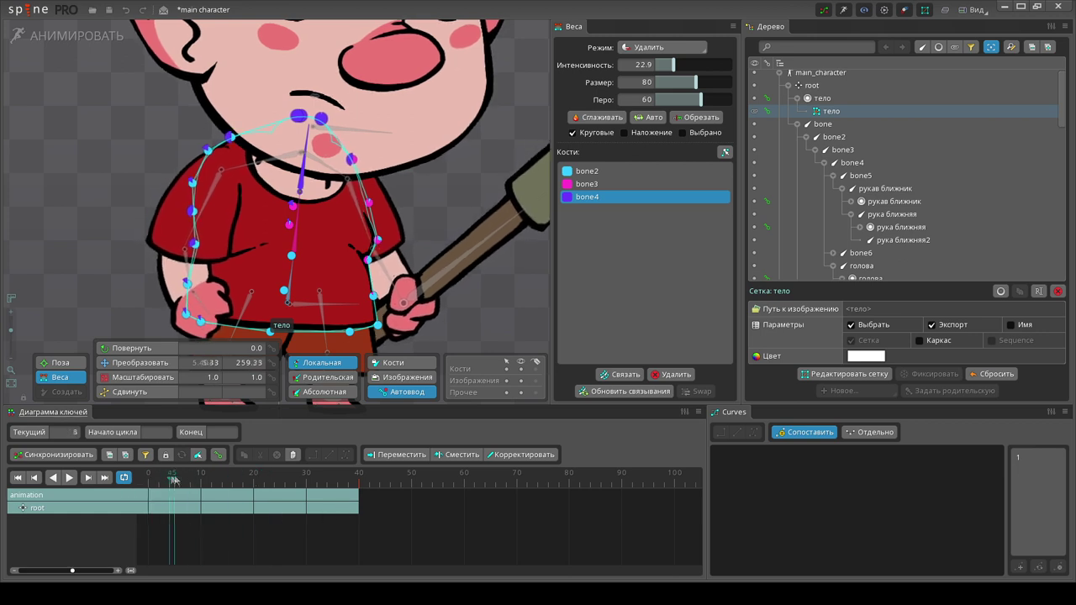
pyautogui.moveTo(252, 476)
pyautogui.mouseDown()
pyautogui.moveTo(175, 479)
pyautogui.moveTo(237, 479)
pyautogui.mouseUp()
pyautogui.click(662, 48)
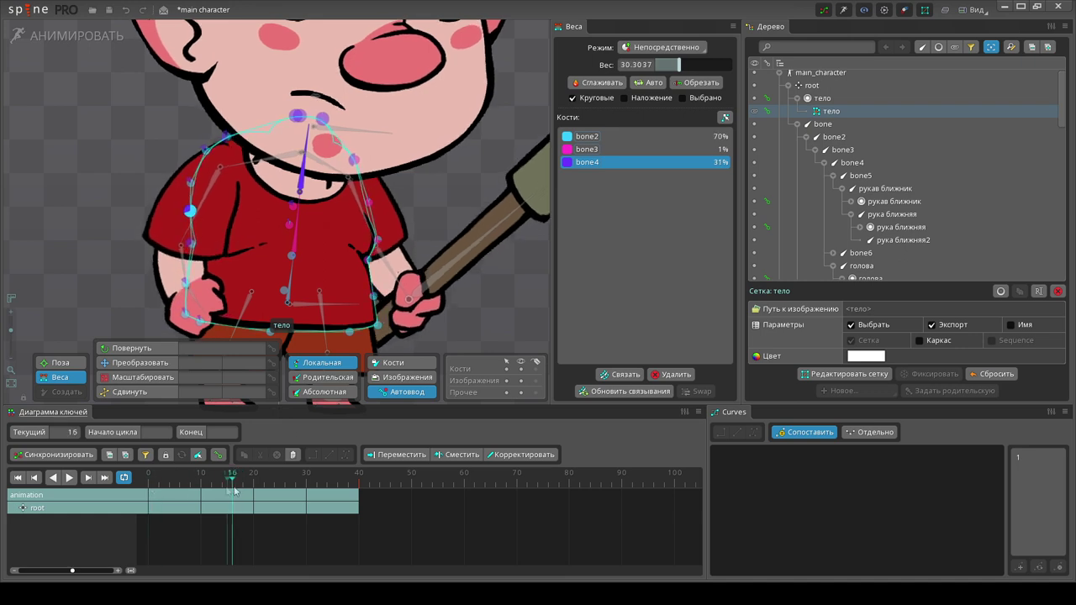
pyautogui.click(154, 477)
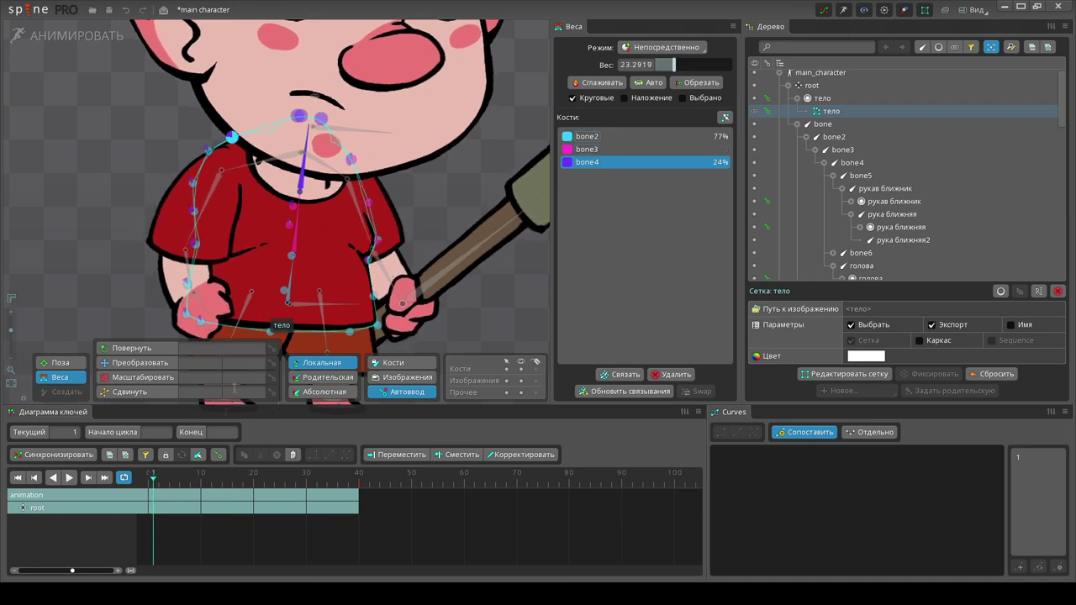
pyautogui.moveTo(185, 484); pyautogui.dragTo(109, 495)
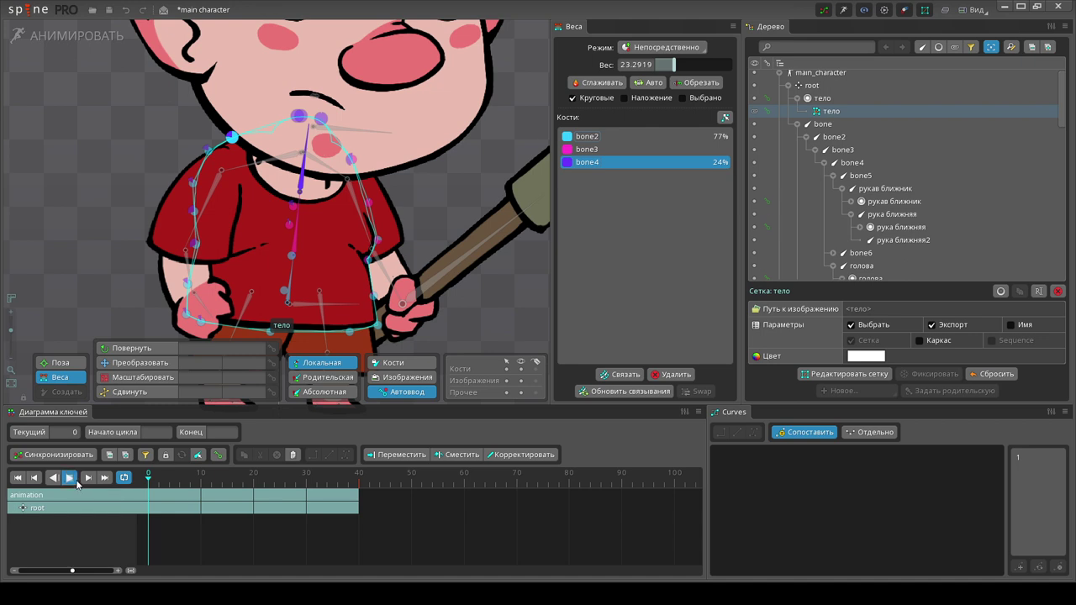
pyautogui.click(74, 480)
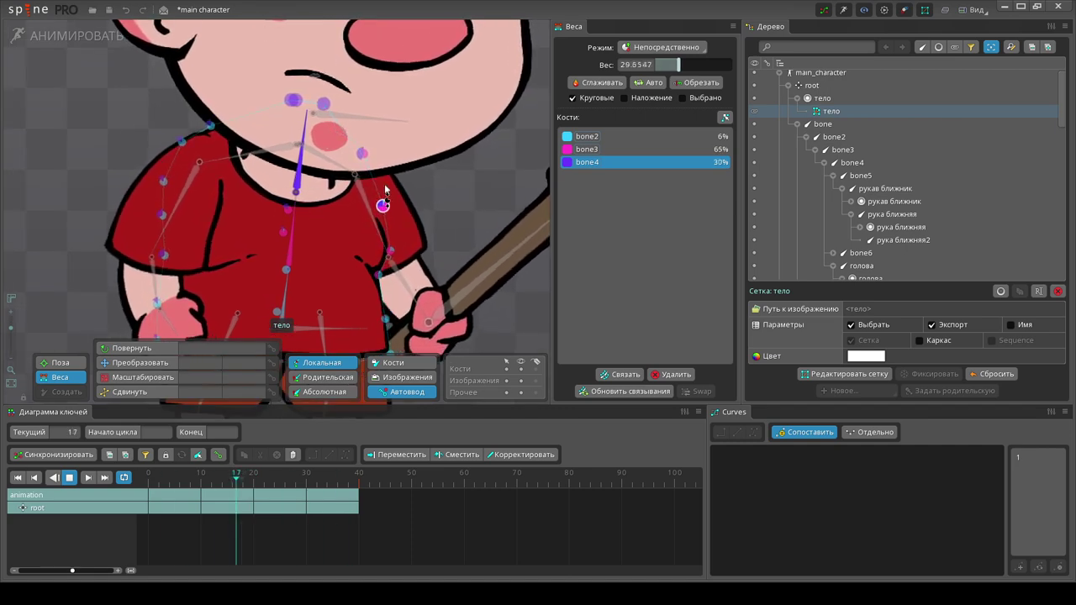
# Deselect the body mesh, hide bones, save the project, and leave weight editing
pyautogui.click(516, 313)
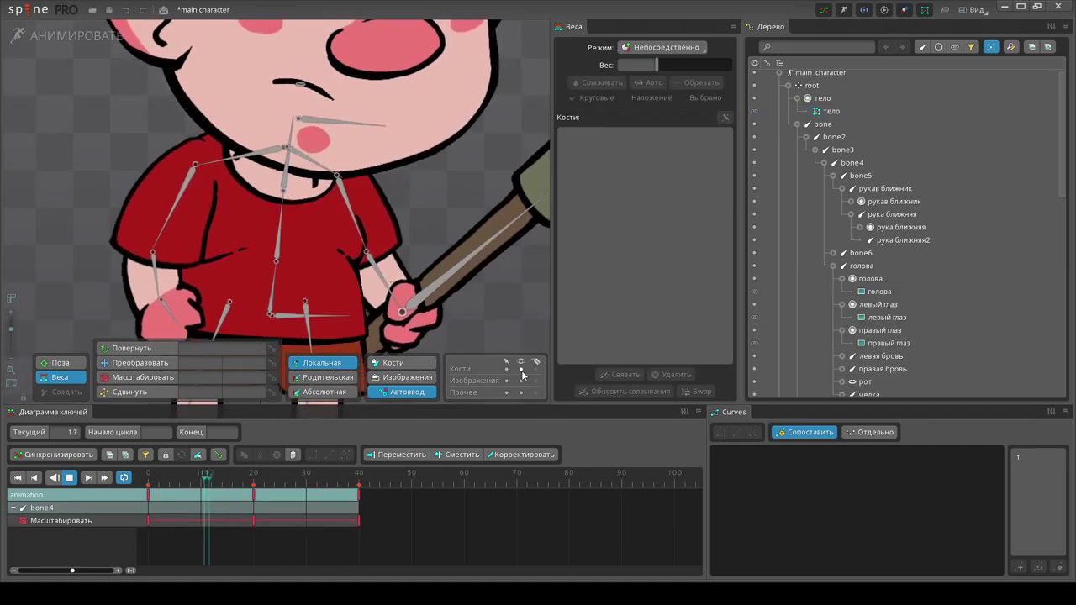
pyautogui.click(521, 370)
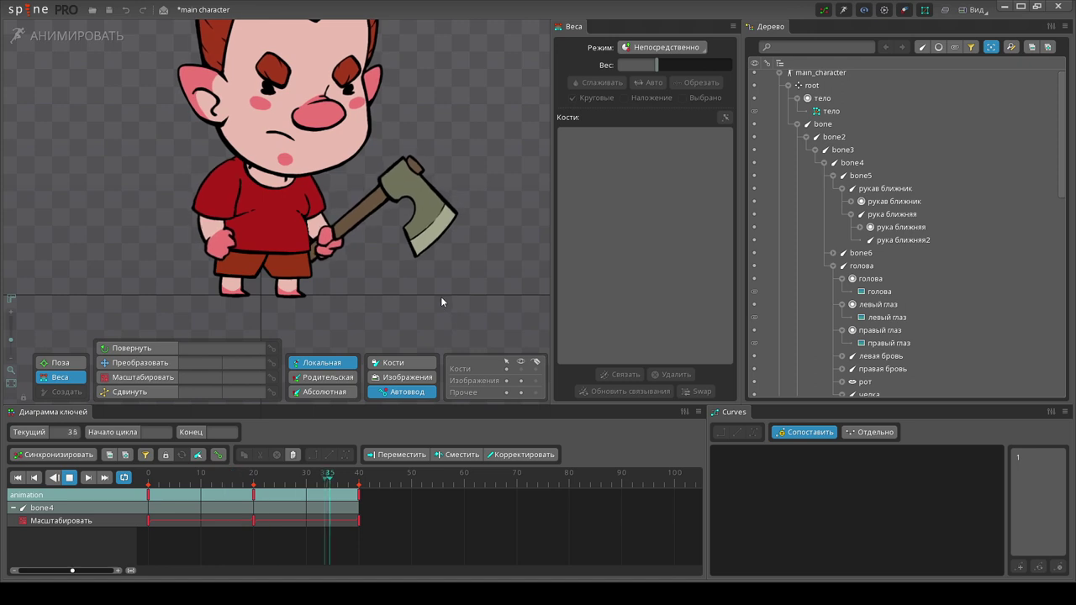
pyautogui.hotkey('ctrl', 's')
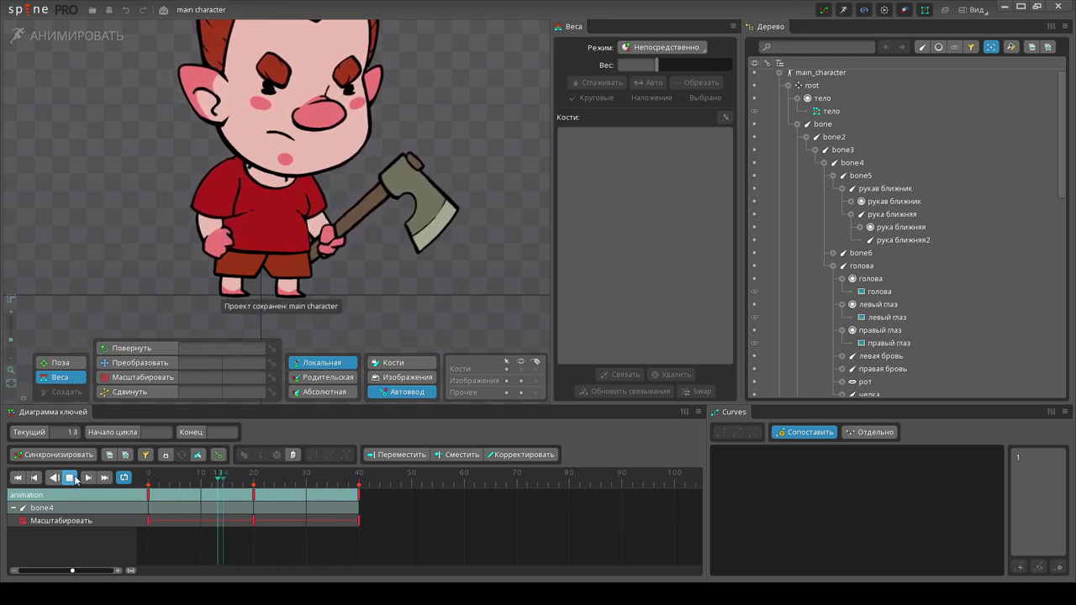
pyautogui.click(143, 494)
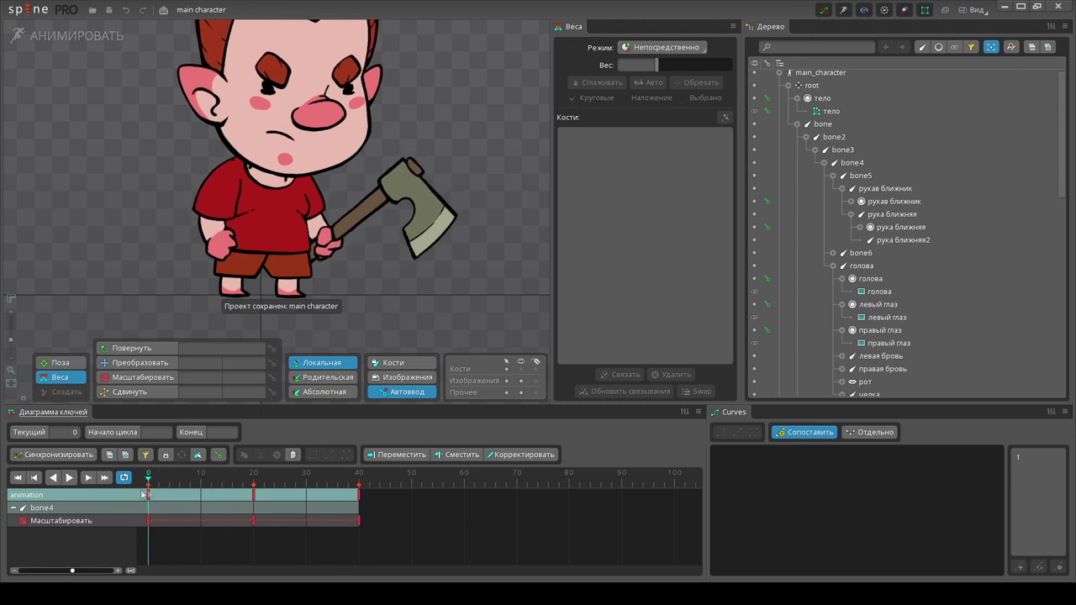
pyautogui.moveTo(143, 494)
pyautogui.mouseDown()
pyautogui.moveTo(246, 483)
pyautogui.moveTo(121, 494)
pyautogui.mouseUp()
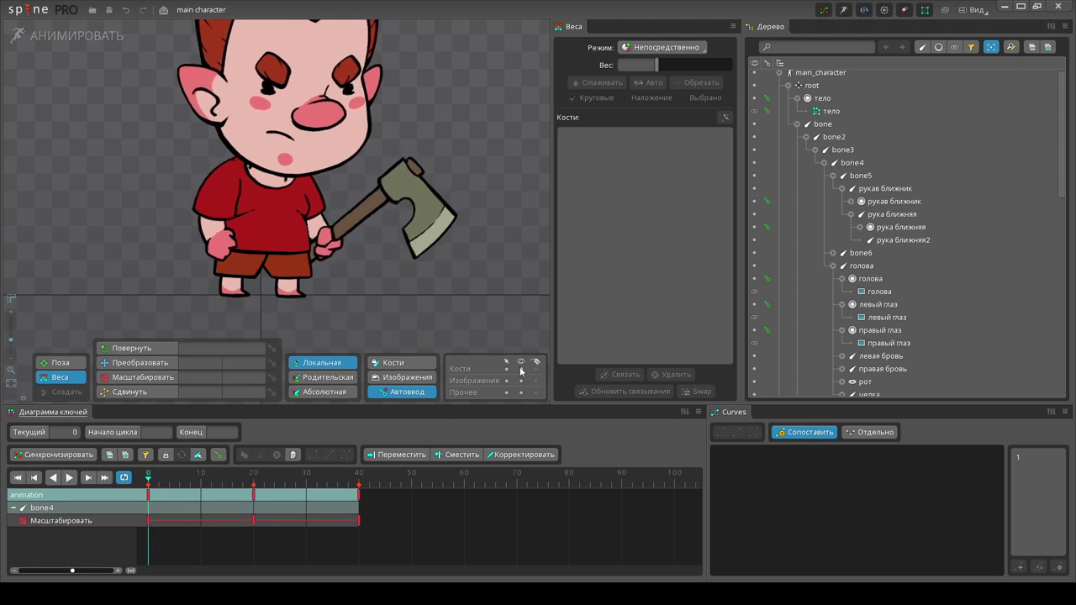
pyautogui.scroll(2, 271, 211)
pyautogui.click(272, 211)
pyautogui.press('Escape')
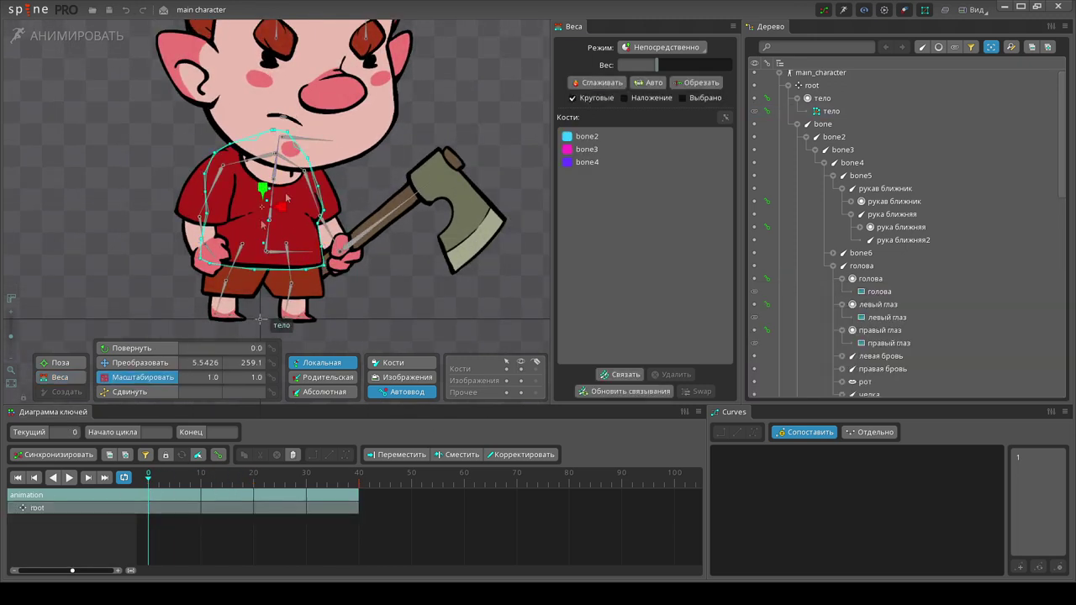
# Key bone3's scale at 0.9191 on frame 0, 1 at frame 20, and copy the first key to frame 40
pyautogui.scroll(2, 271, 216)
pyautogui.click(269, 215)
pyautogui.moveTo(269, 210); pyautogui.dragTo(270, 216)
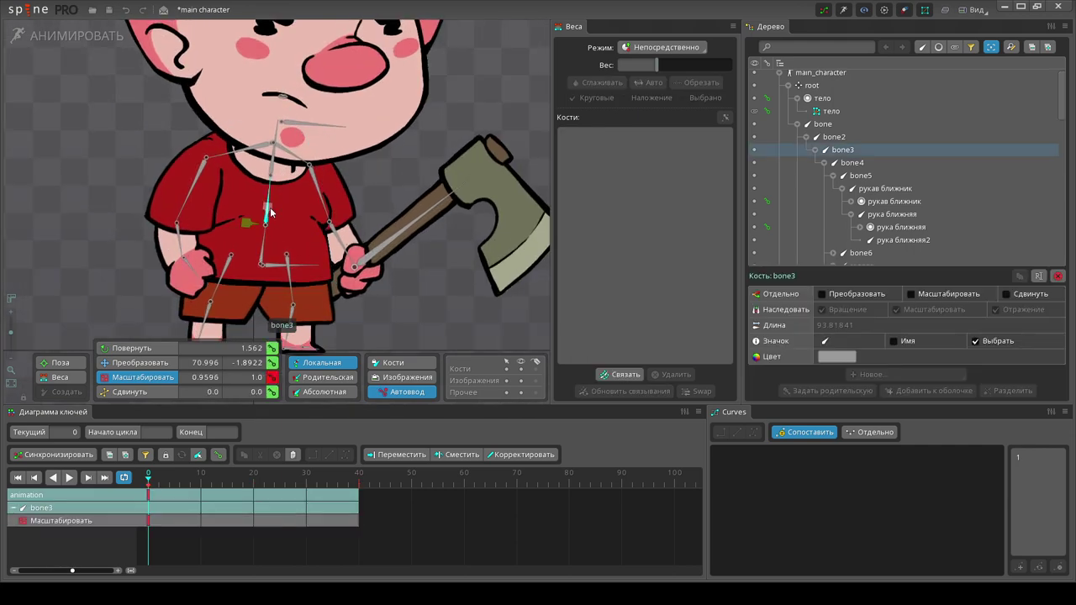
pyautogui.moveTo(182, 474); pyautogui.dragTo(247, 473)
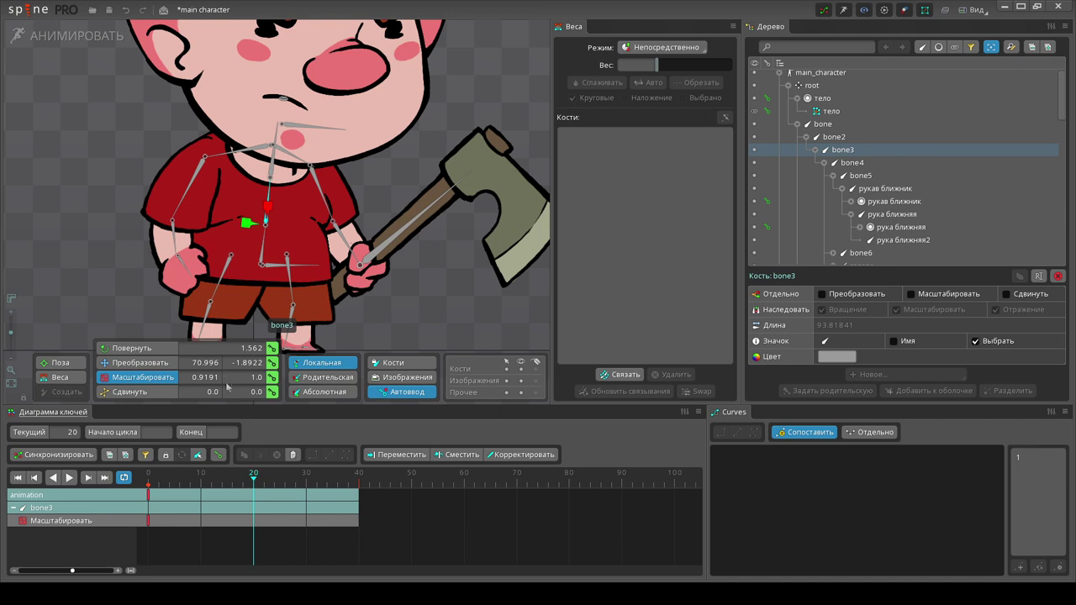
pyautogui.write('1')
pyautogui.click(148, 500)
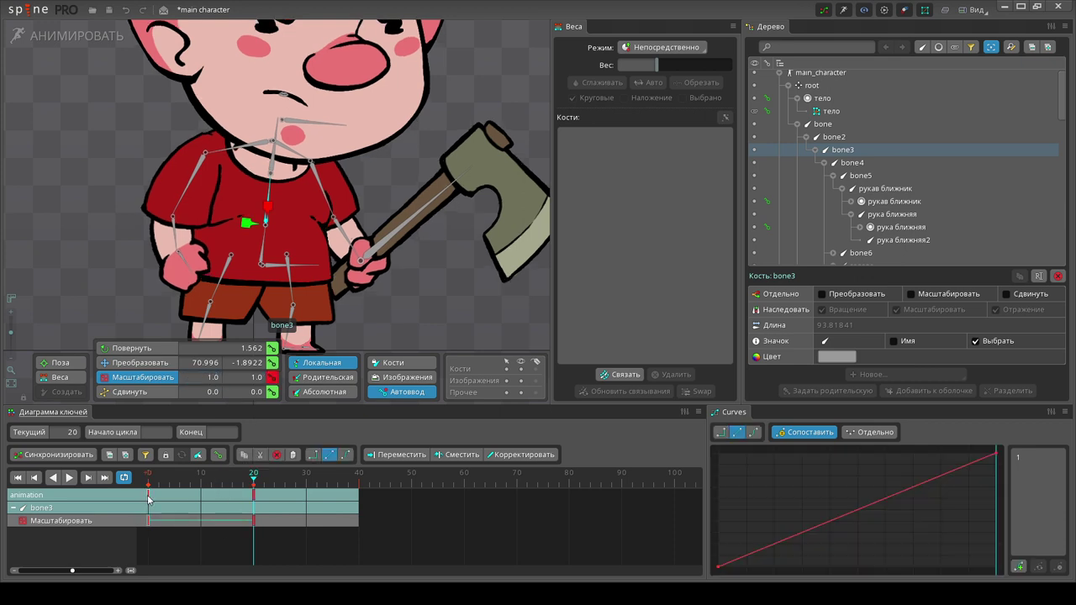
pyautogui.hotkey('ctrl', 'c')
pyautogui.click(353, 474)
pyautogui.hotkey('ctrl', 'v')
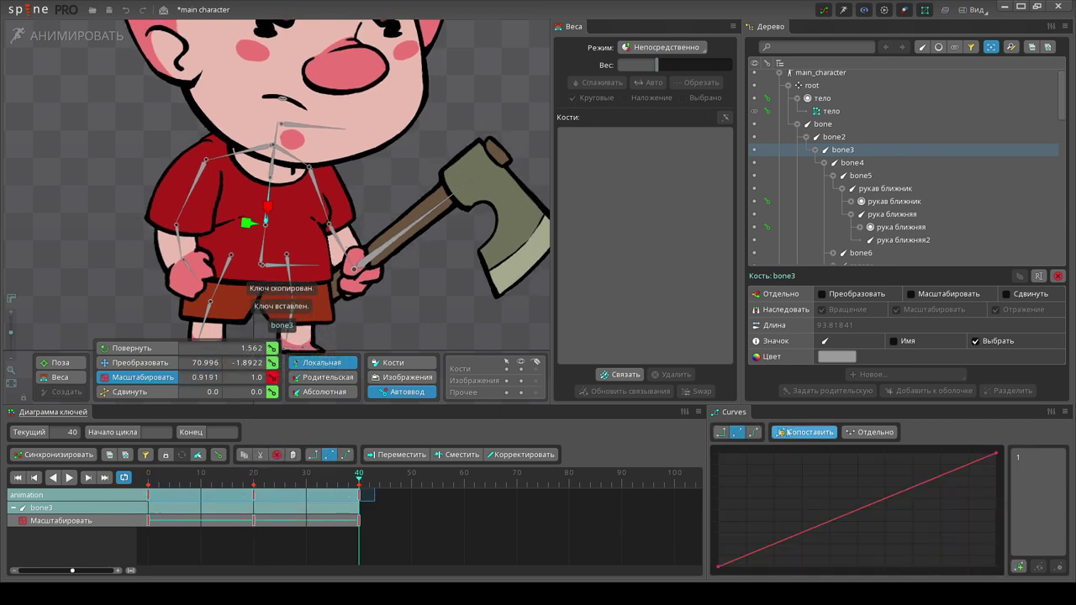
# Preview the bone3 and bone4 scale loop, filtering the timeline to bone4's keys and back
pyautogui.press('space')
pyautogui.scroll(-2, 517, 323)
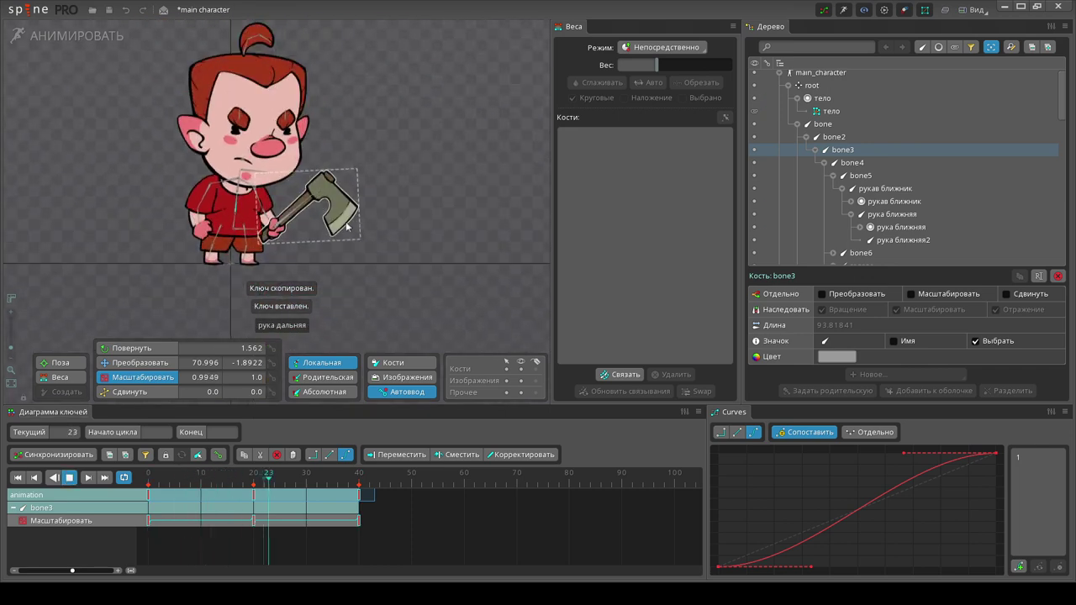
pyautogui.scroll(-2, 517, 323)
pyautogui.click(517, 324)
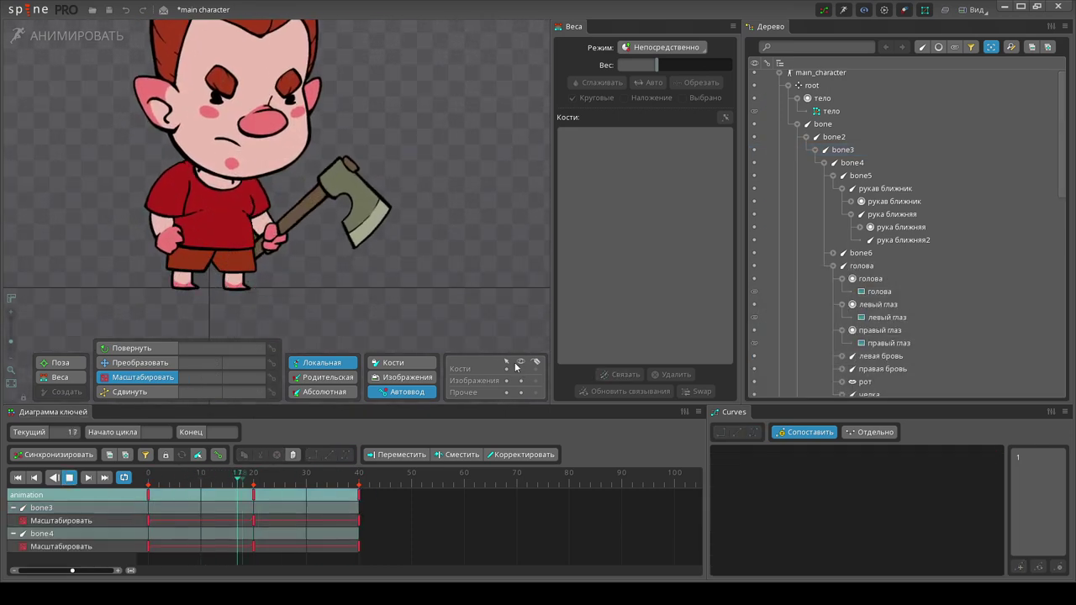
pyautogui.moveTo(423, 132); pyautogui.dragTo(468, 198)
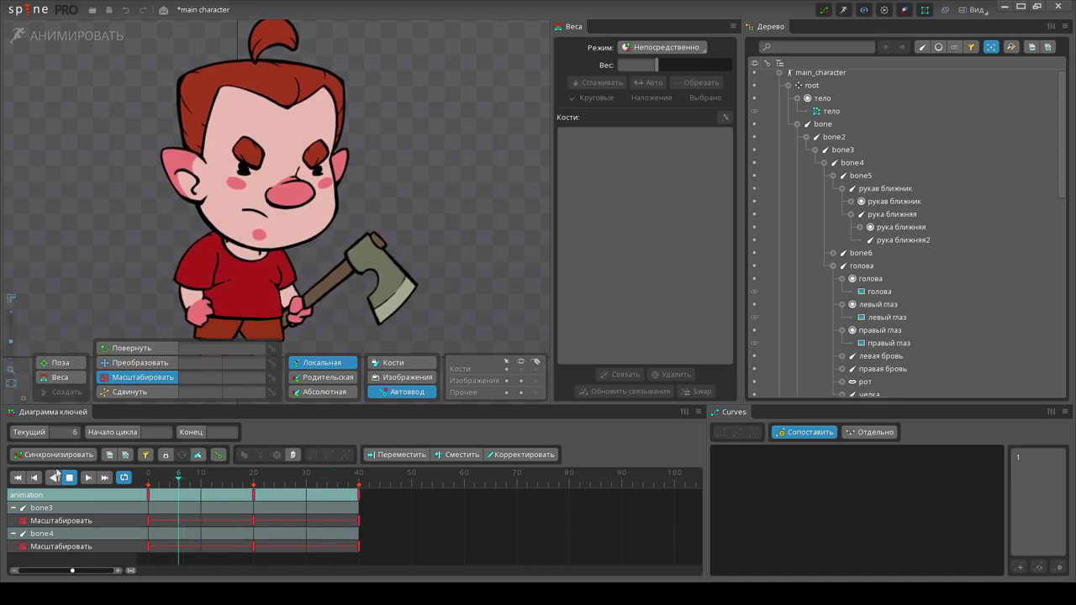
pyautogui.press('space')
pyautogui.click(245, 271)
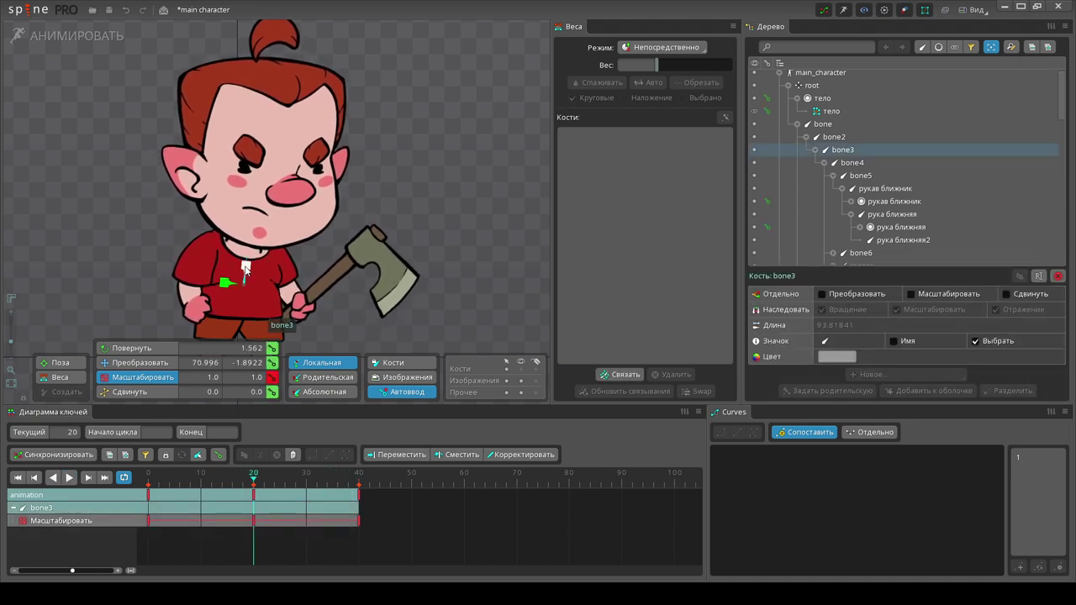
pyautogui.press('Escape')
pyautogui.click(69, 476)
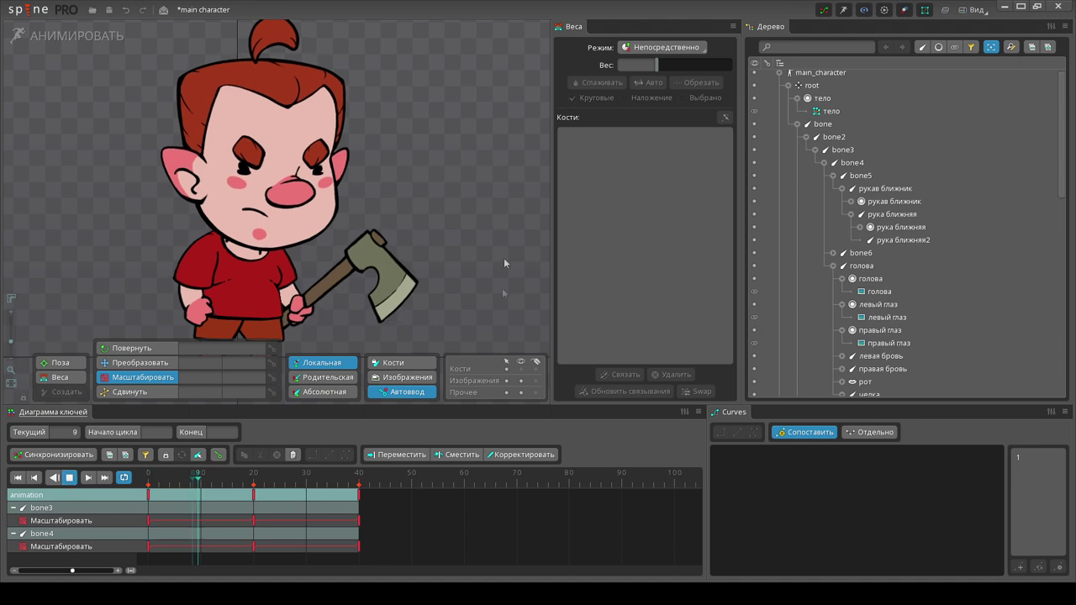
pyautogui.scroll(-2, 503, 258)
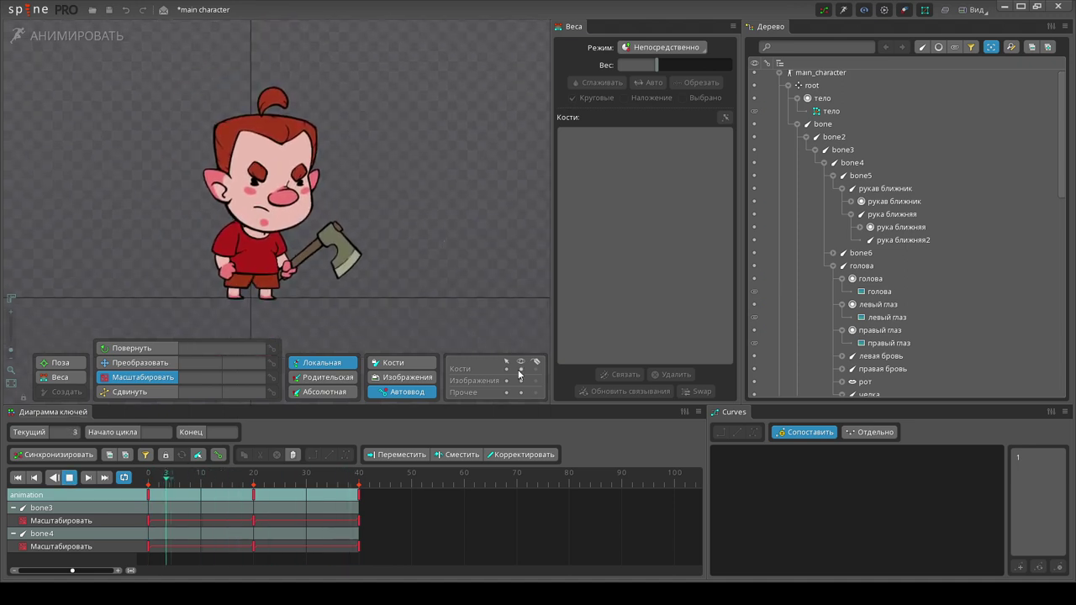
pyautogui.click(131, 517)
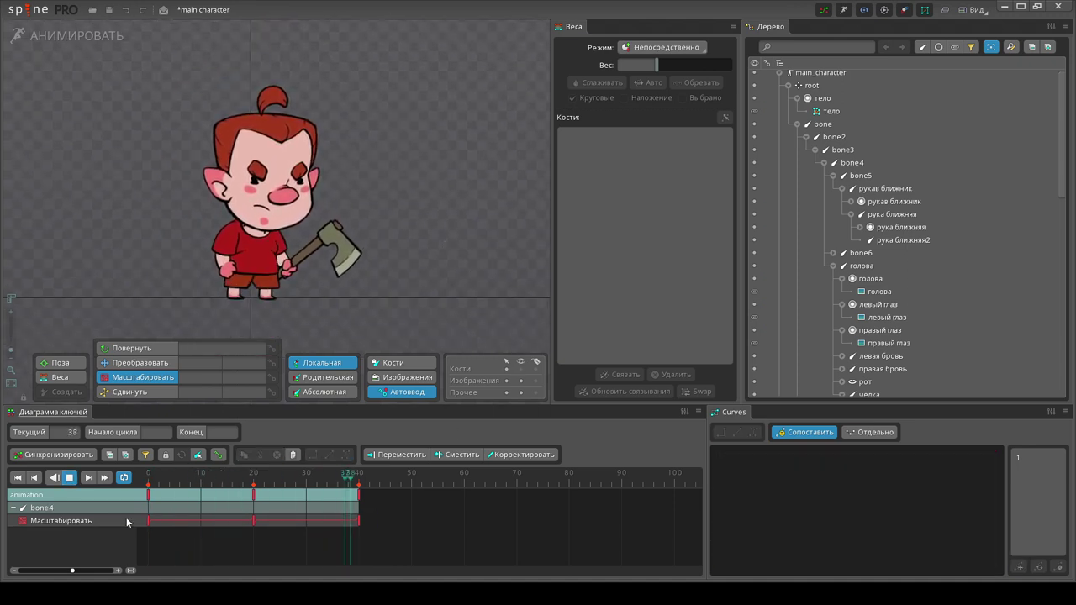
pyautogui.press('Escape')
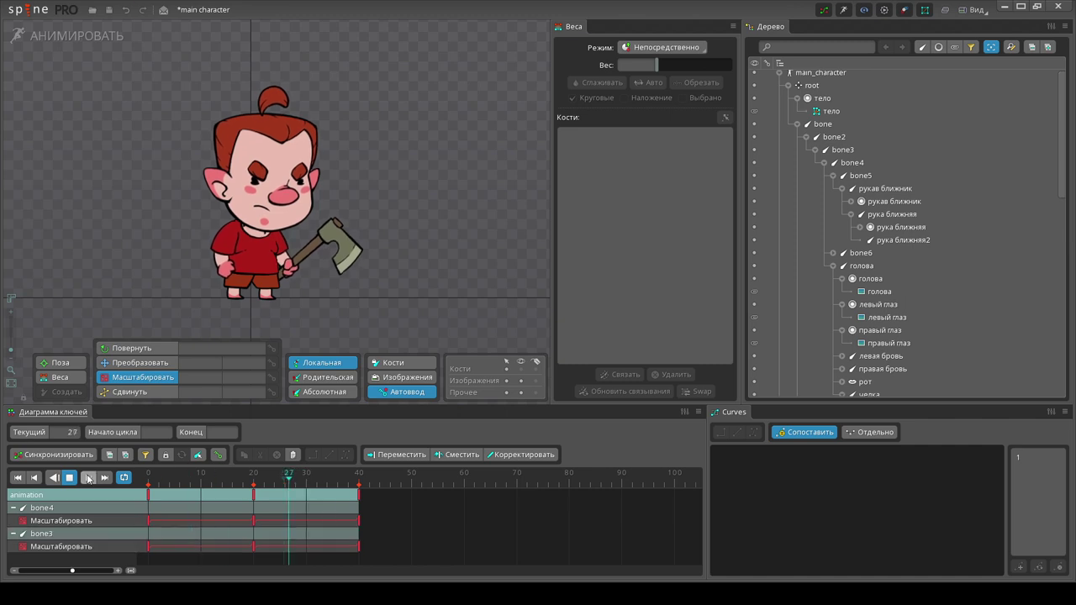
pyautogui.click(149, 477)
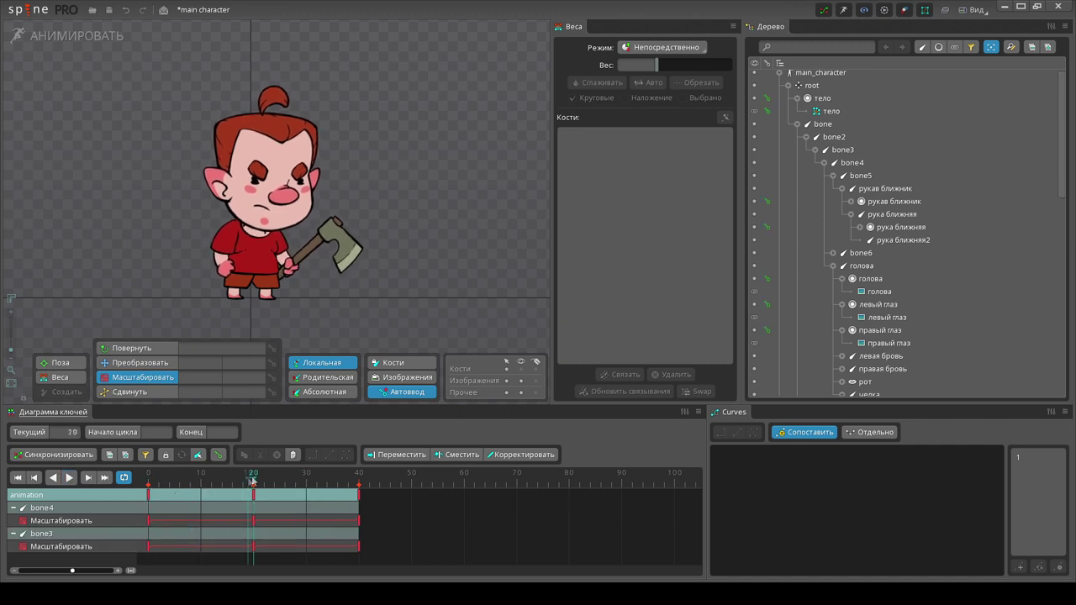
# Check bone3, save the character project, shift the view, and select the голова head bone
pyautogui.click(257, 255)
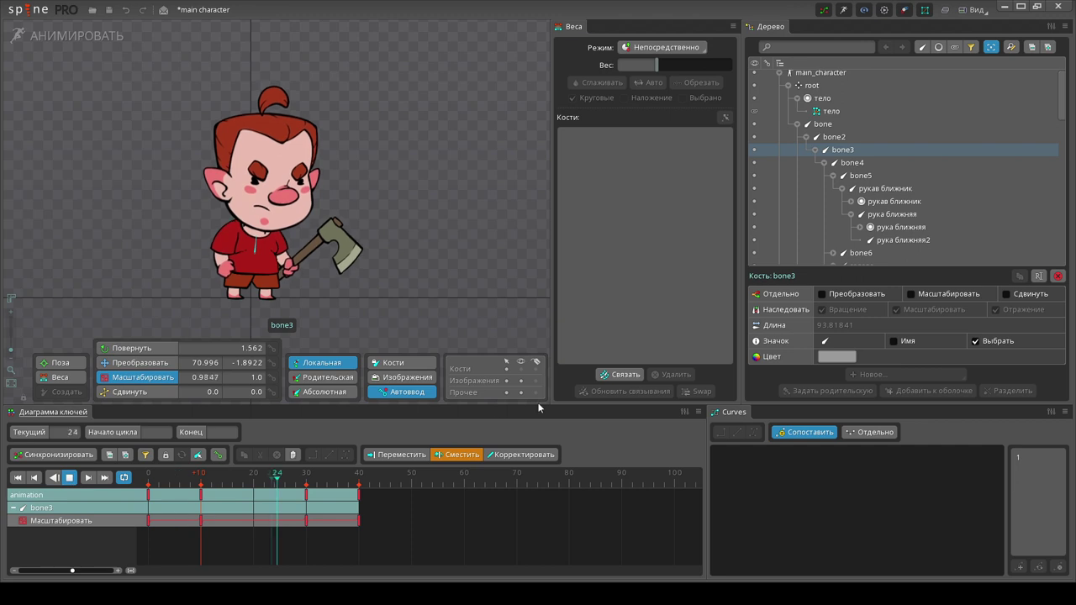
pyautogui.click(410, 260)
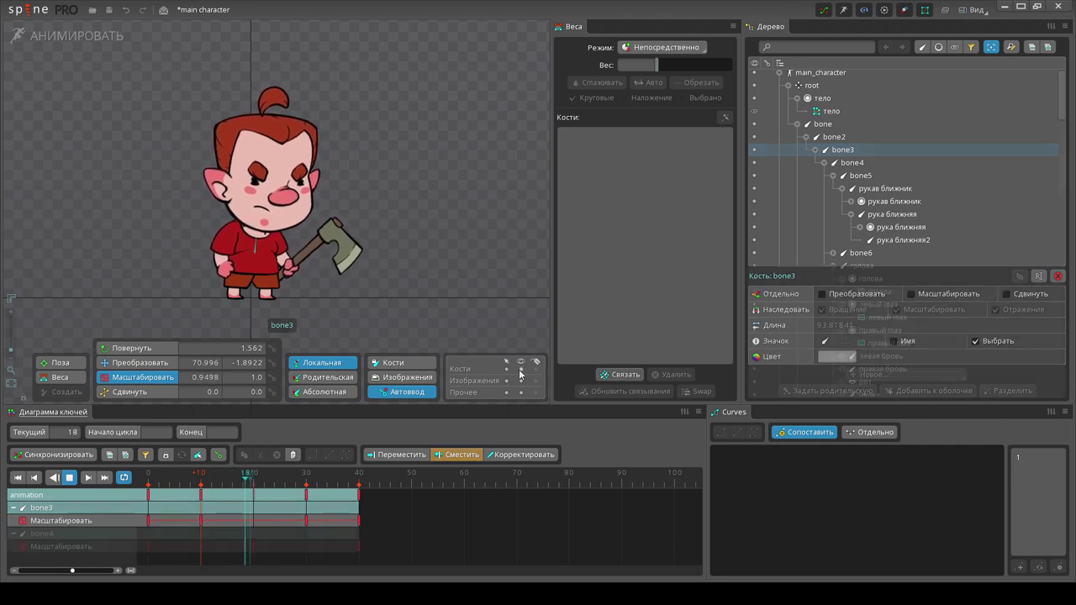
pyautogui.scroll(2, 96, 284)
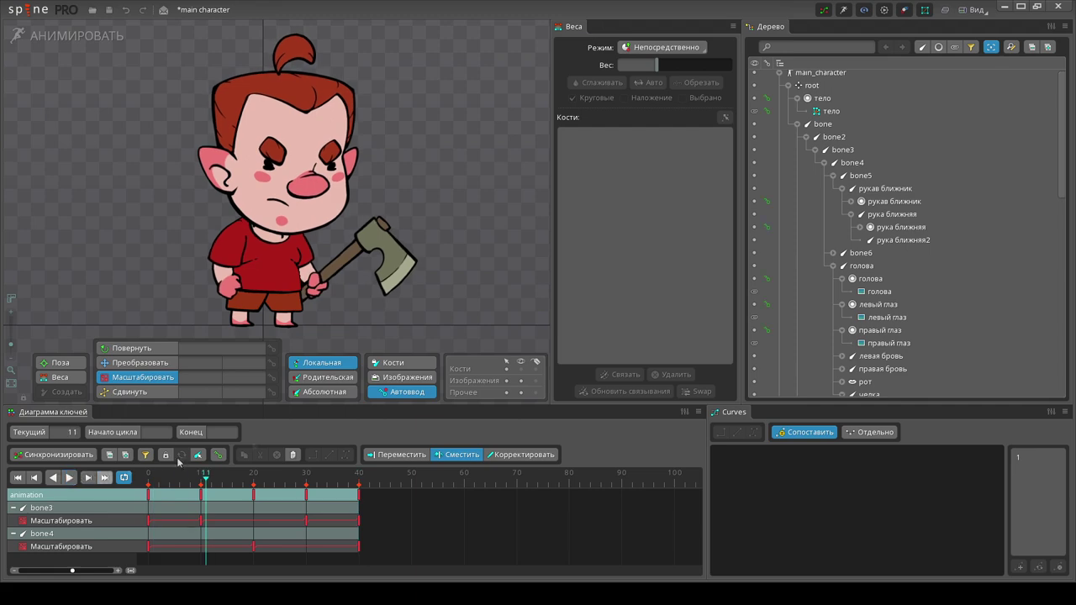
pyautogui.hotkey('ctrl', 's')
pyautogui.moveTo(477, 326); pyautogui.dragTo(511, 330)
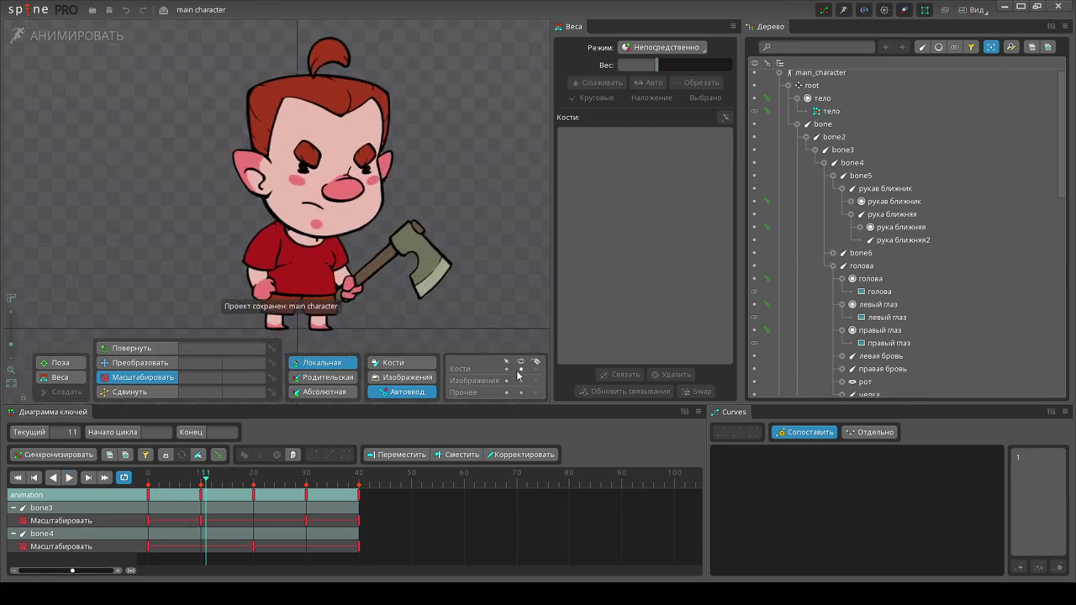
pyautogui.click(312, 197)
pyautogui.moveTo(204, 473); pyautogui.dragTo(116, 481)
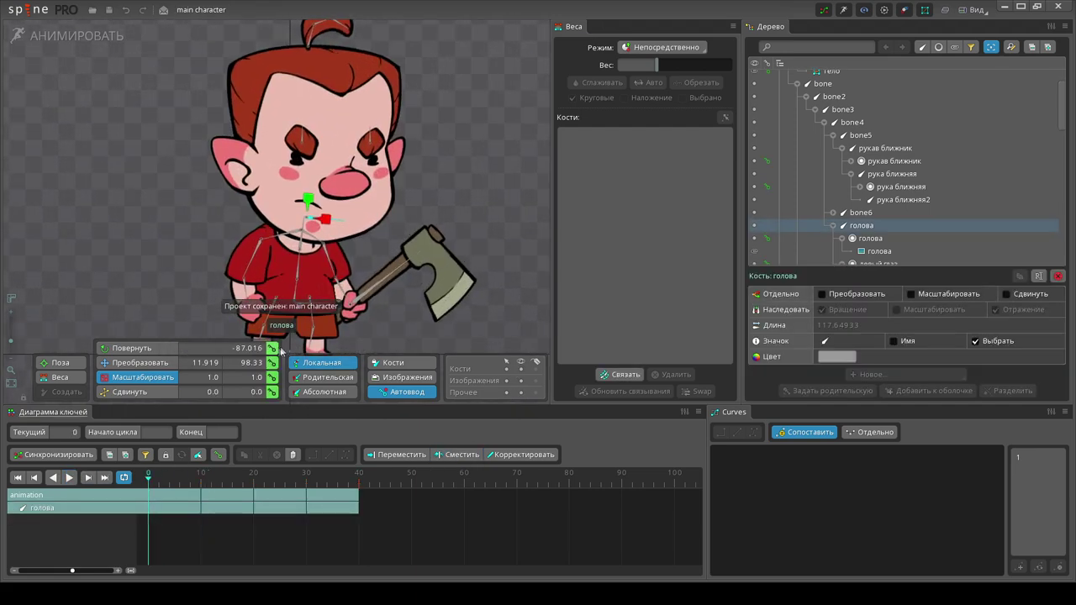
# Key голова rotation at frame 0, tilt it at frame 20, repeat the start key at 40, and loop-play
pyautogui.click(273, 348)
pyautogui.click(250, 477)
pyautogui.click(131, 348)
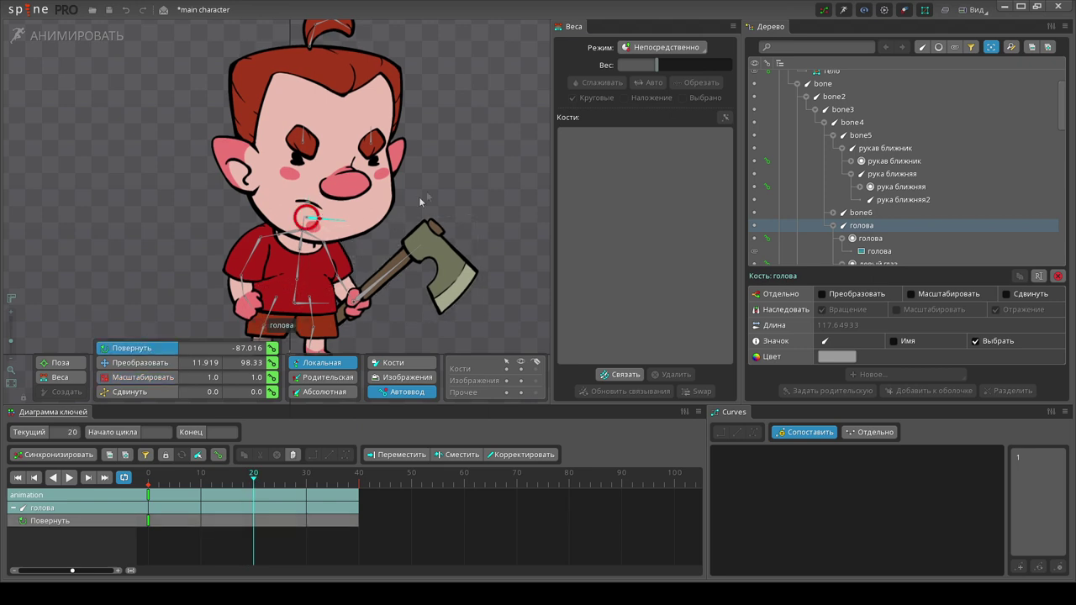
pyautogui.moveTo(460, 173); pyautogui.dragTo(412, 236)
pyautogui.click(156, 476)
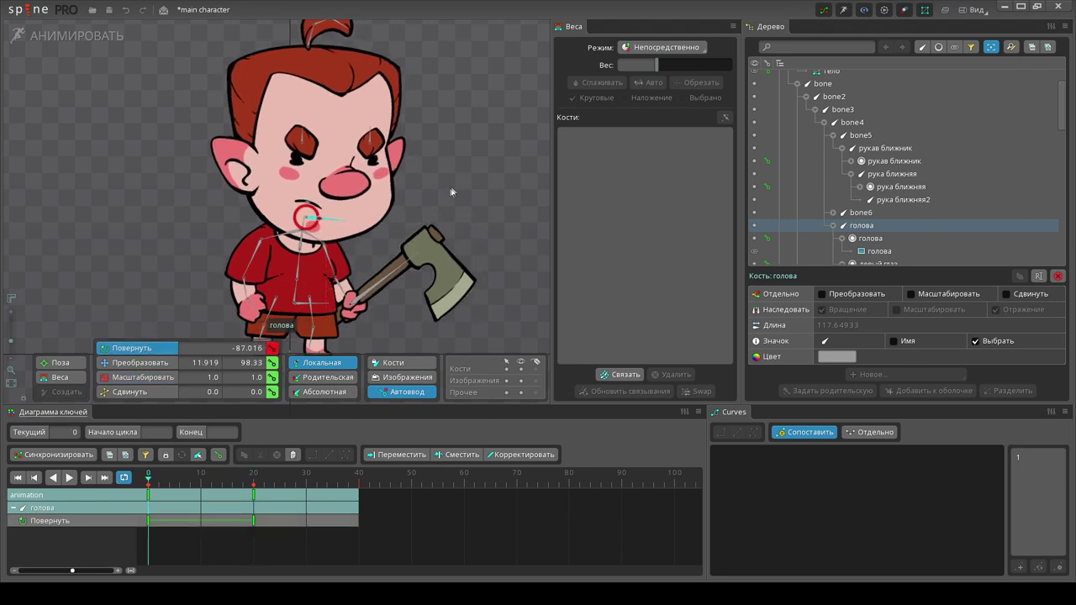
pyautogui.click(358, 473)
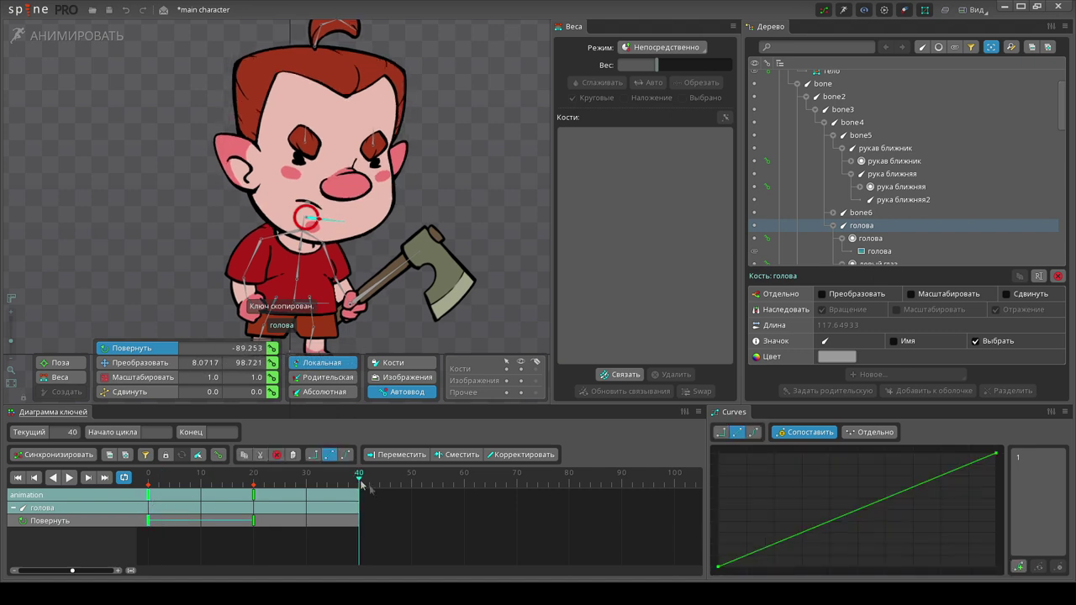
pyautogui.hotkey('ctrl', 'v')
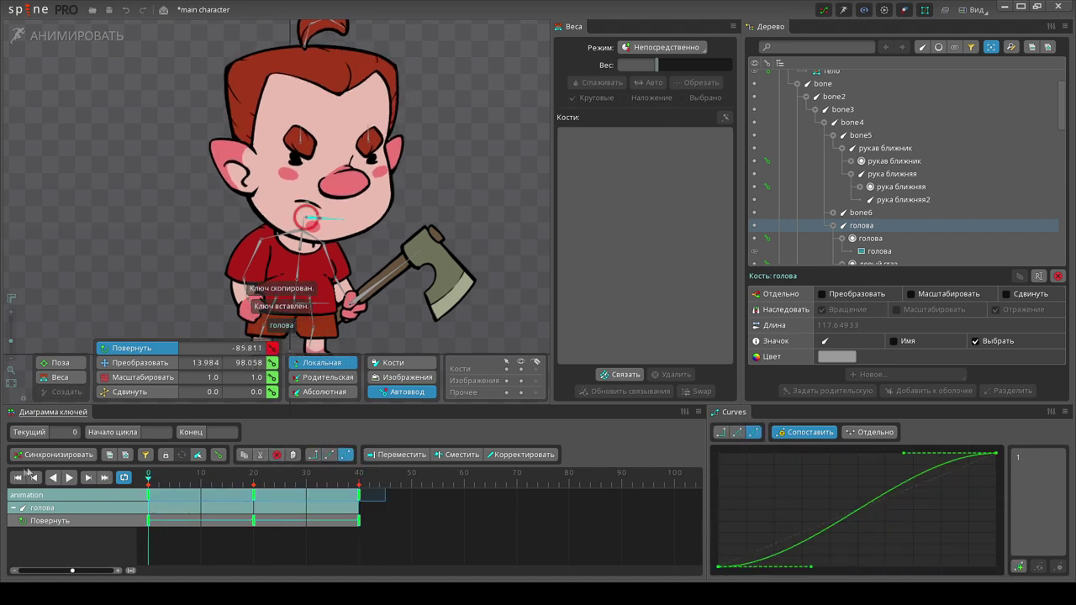
pyautogui.click(69, 476)
pyautogui.press('Escape')
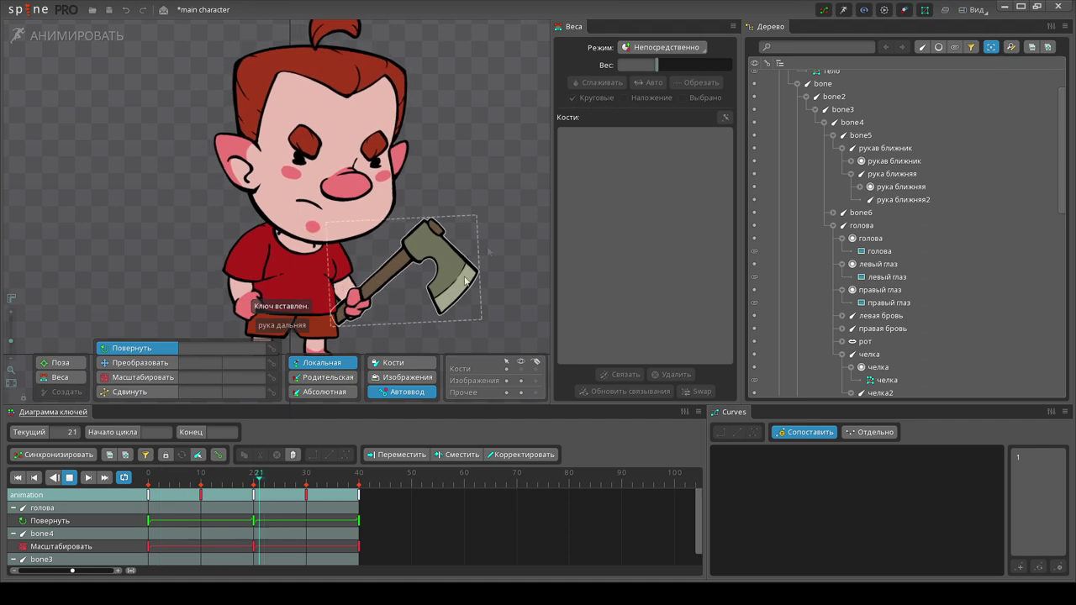
# With Сместить offset on, move голова rotation keys to frames 0, 14, 34 and 40, then save
pyautogui.scroll(-3, 382, 179)
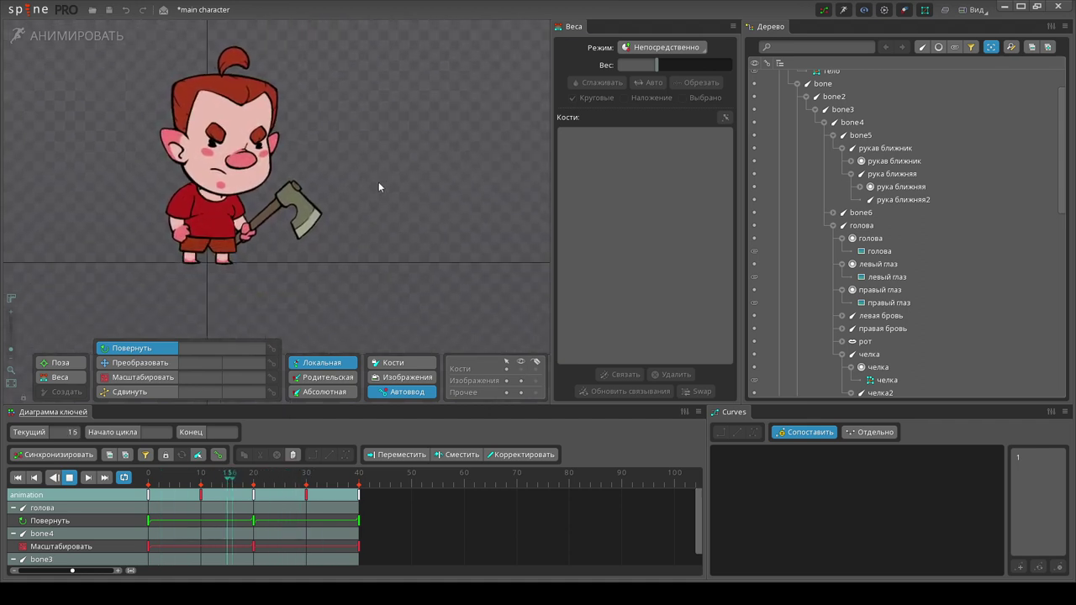
pyautogui.click(472, 454)
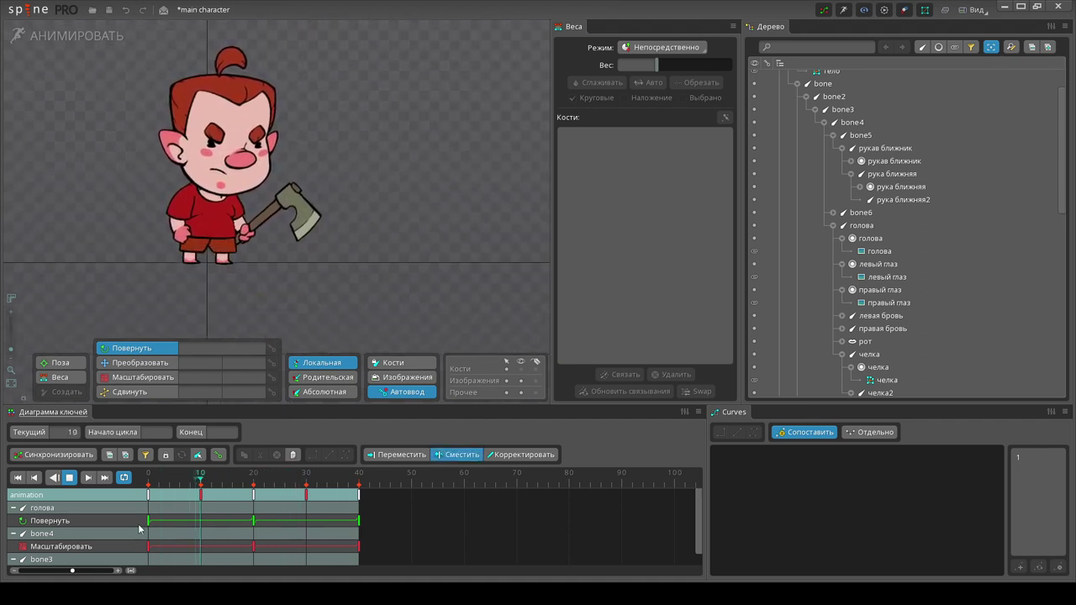
pyautogui.moveTo(148, 522); pyautogui.dragTo(192, 525)
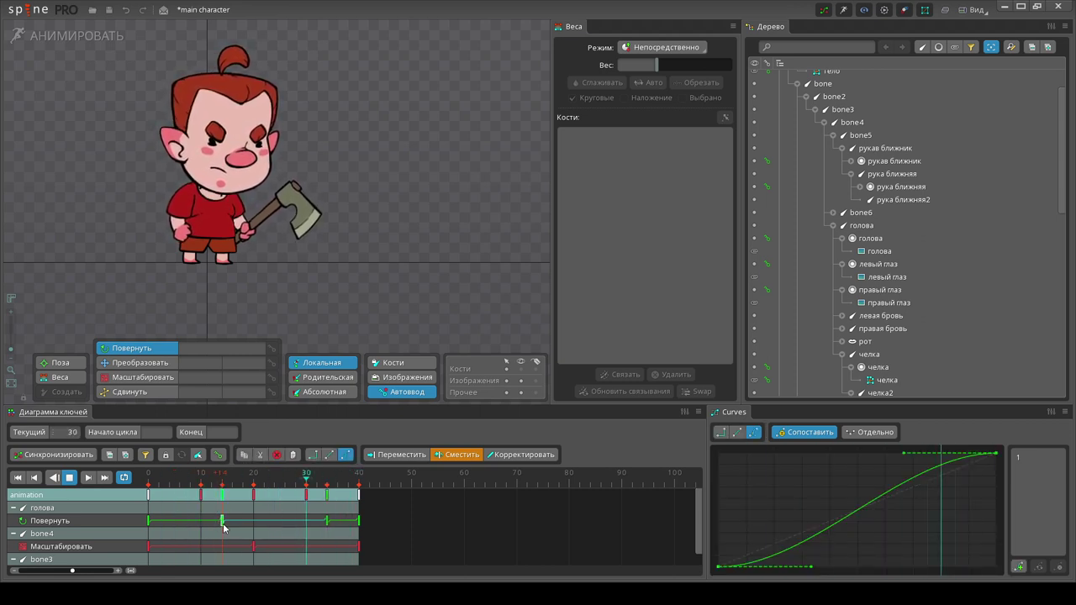
pyautogui.moveTo(223, 523); pyautogui.dragTo(238, 527)
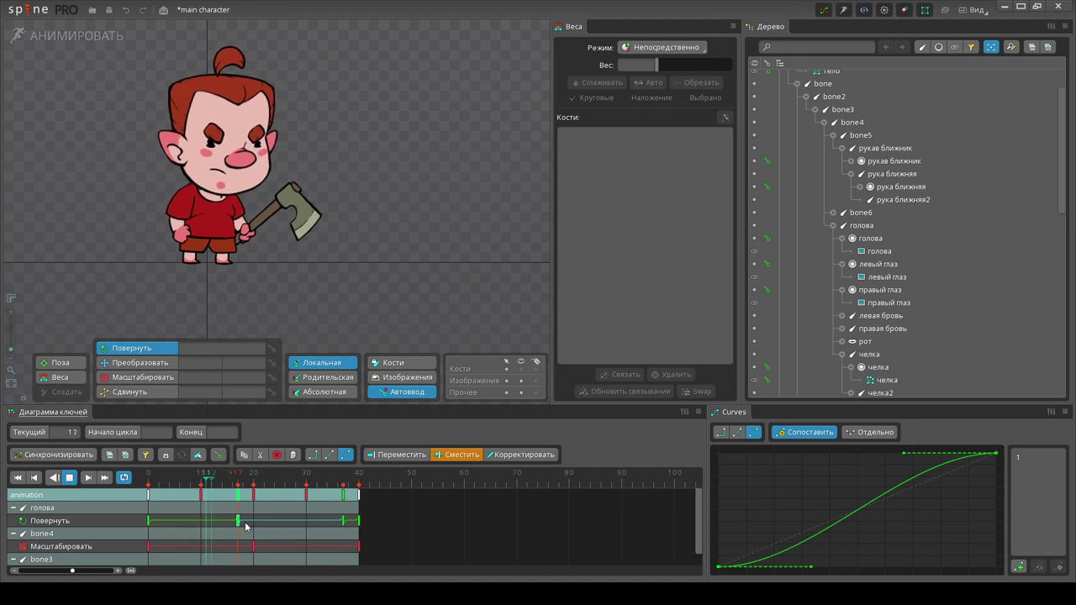
pyautogui.moveTo(376, 247); pyautogui.dragTo(396, 282)
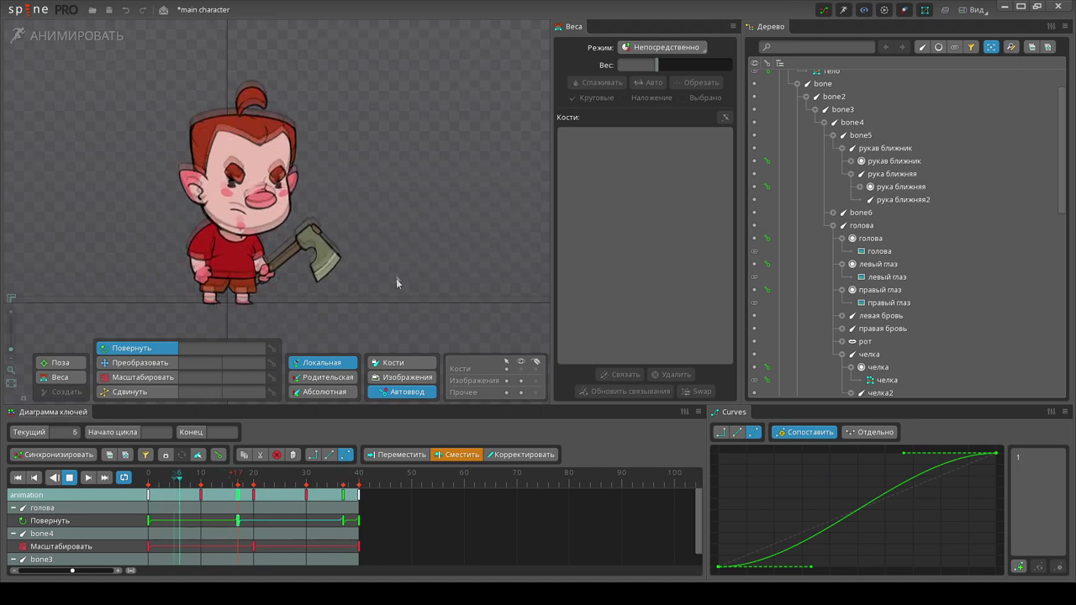
pyautogui.moveTo(241, 523); pyautogui.dragTo(277, 522)
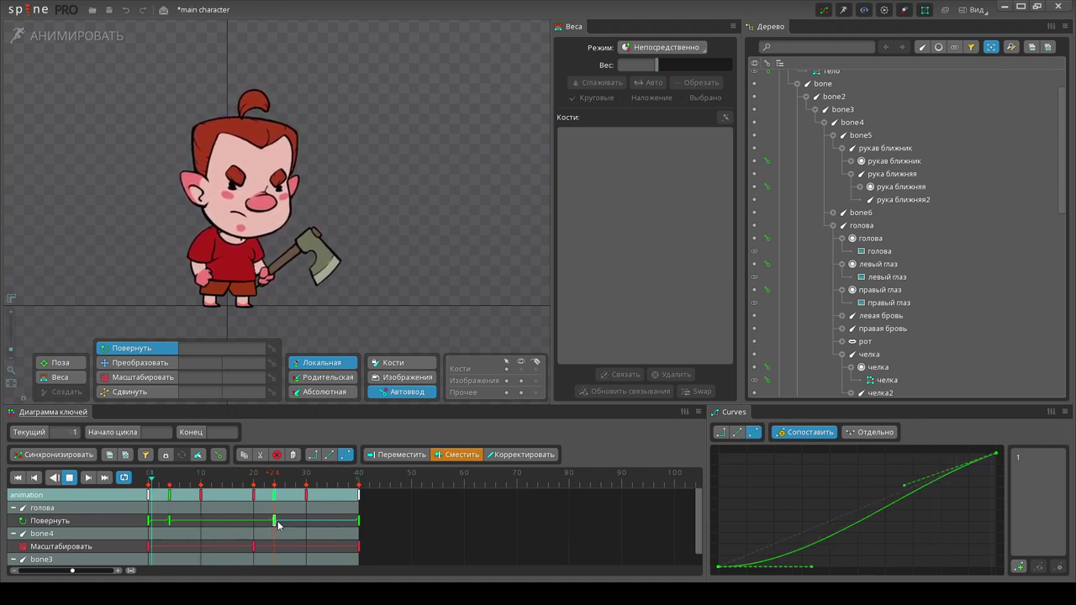
pyautogui.moveTo(278, 520); pyautogui.dragTo(324, 527)
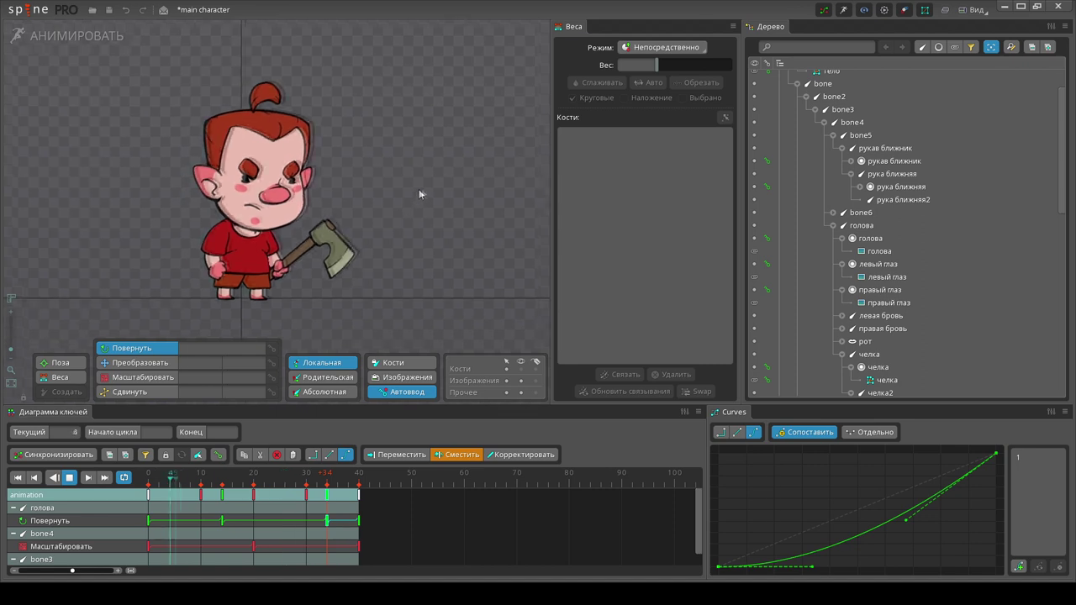
pyautogui.click(352, 199)
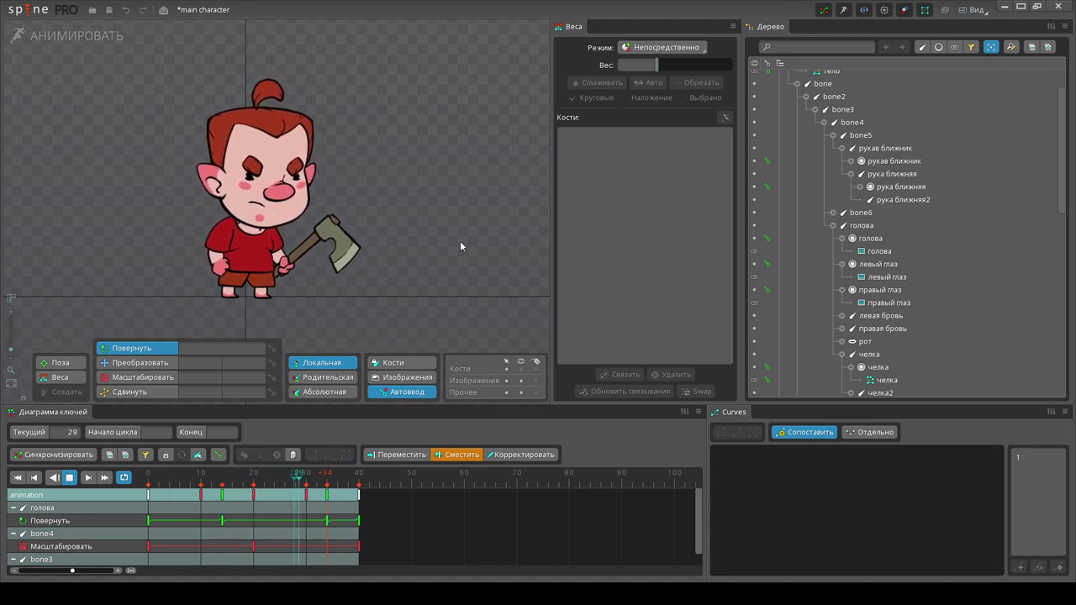
pyautogui.hotkey('ctrl', 's')
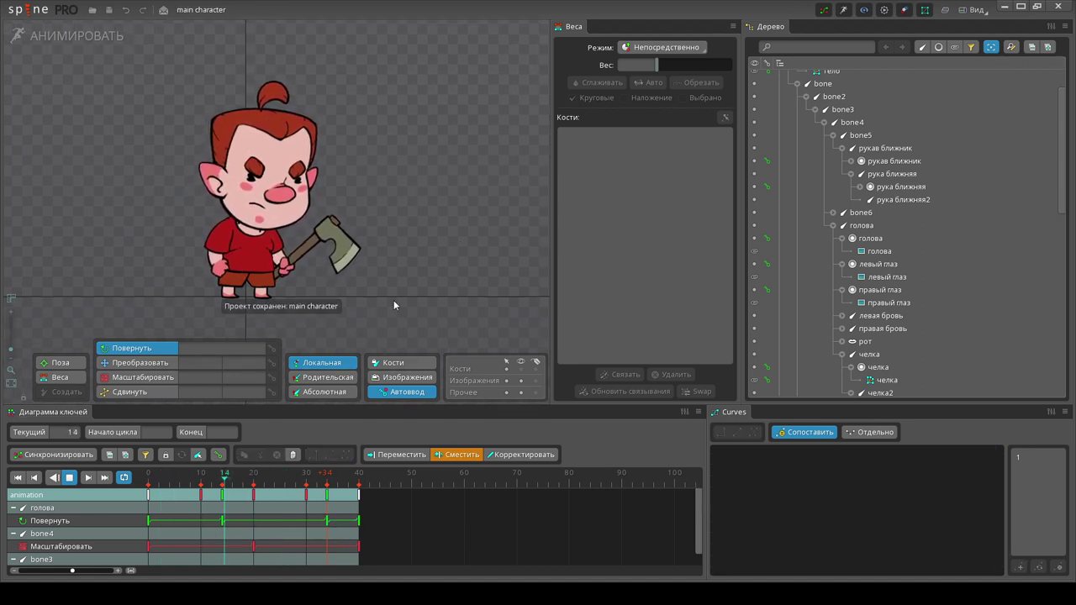
pyautogui.moveTo(402, 269); pyautogui.dragTo(429, 246)
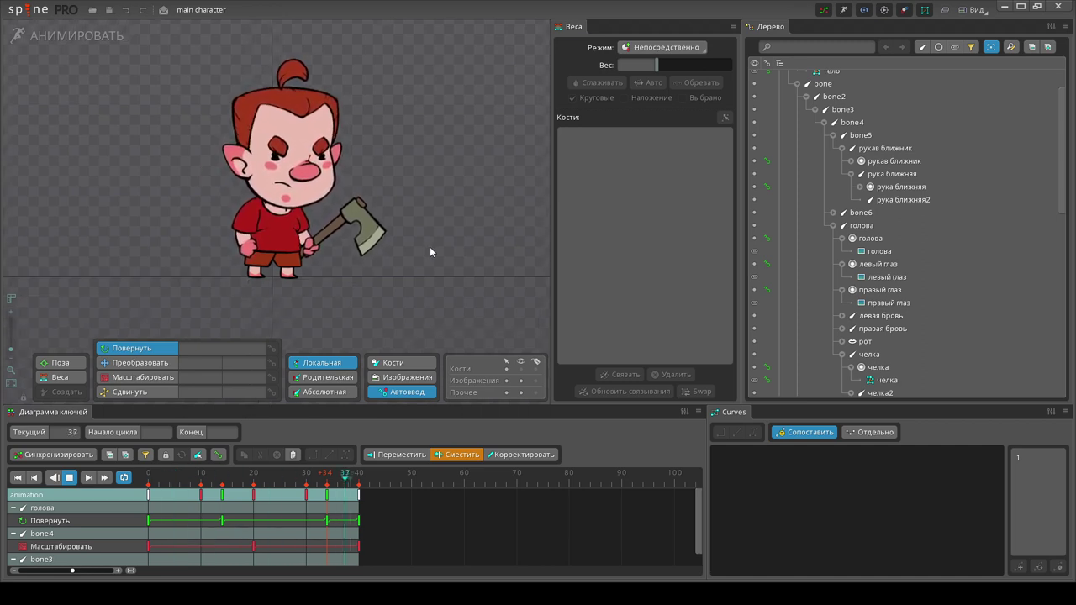
pyautogui.click(69, 480)
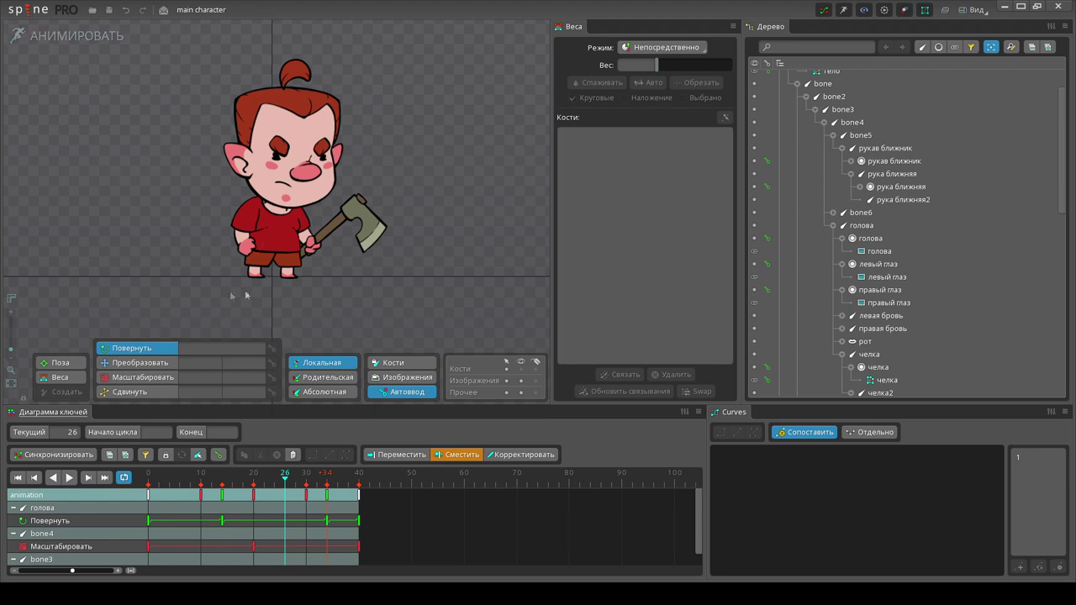
pyautogui.scroll(2, 252, 286)
pyautogui.scroll(3, 273, 227)
pyautogui.click(274, 227)
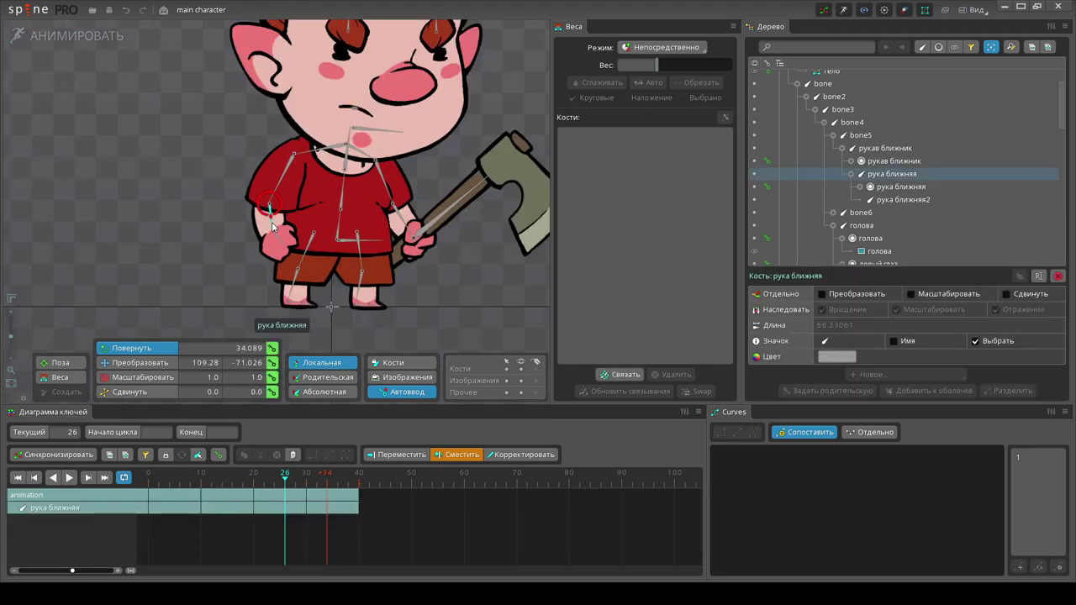
pyautogui.moveTo(197, 477); pyautogui.dragTo(104, 489)
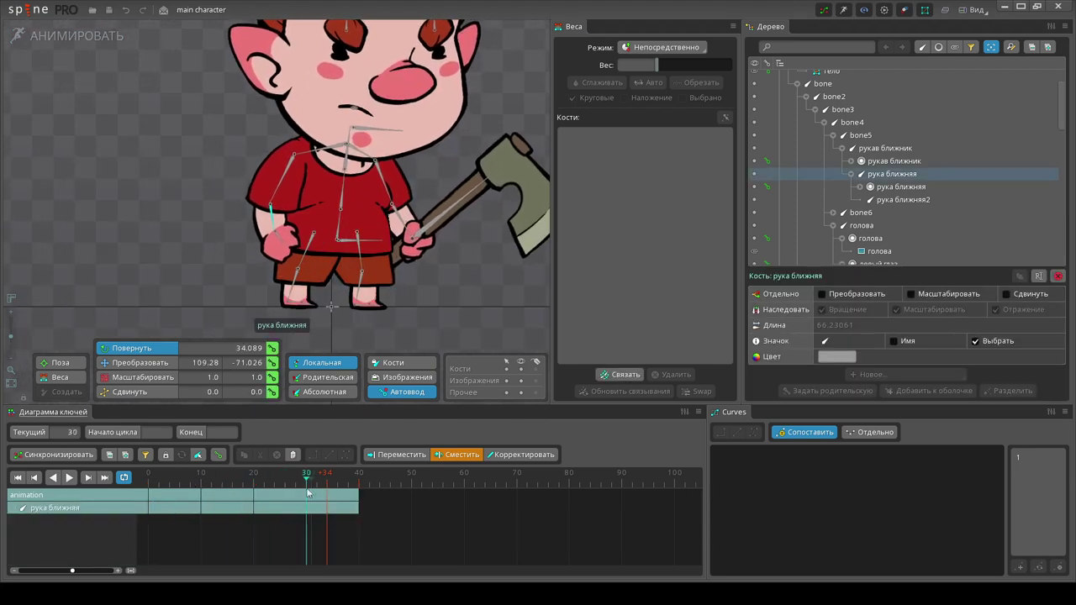
pyautogui.click(70, 477)
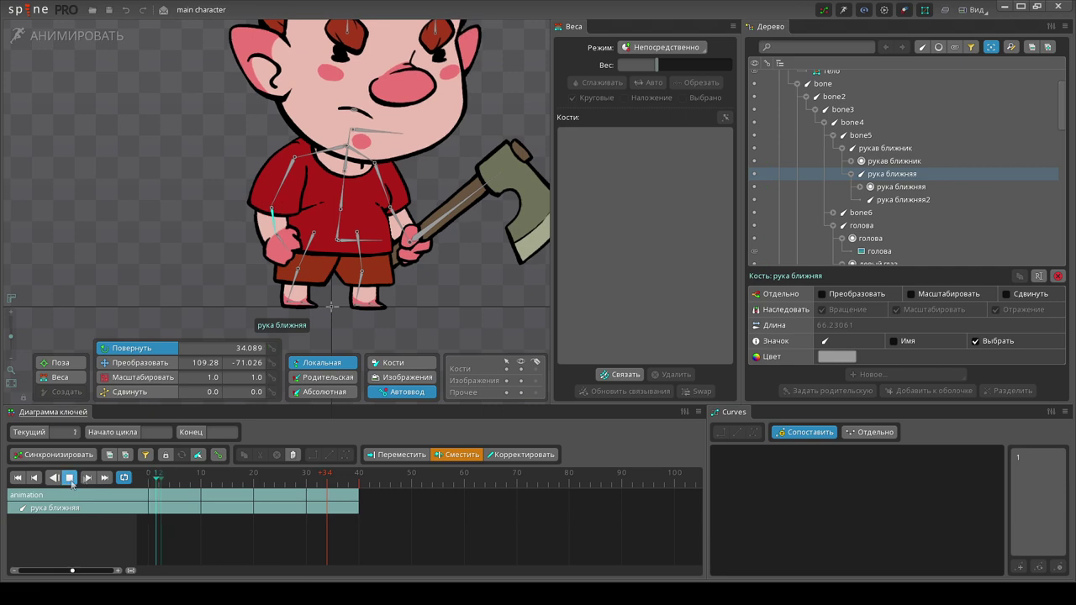
pyautogui.click(520, 372)
pyautogui.scroll(-4, 410, 208)
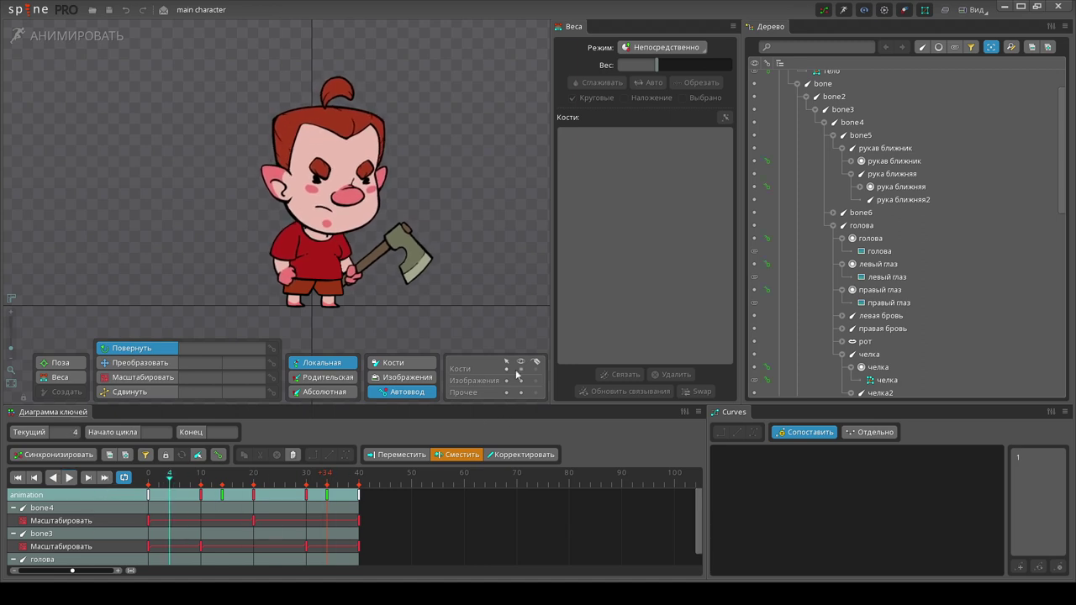
# Key the three bangs bones' rotation at frames 0 and 20, and paste the keys at frame 40
pyautogui.doubleClick(328, 105)
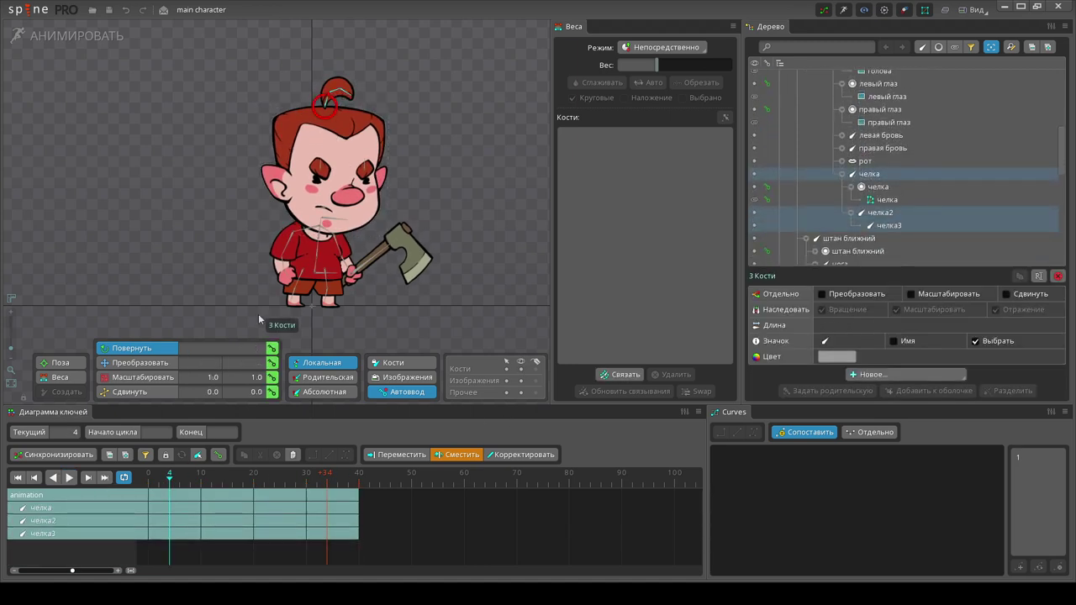
pyautogui.click(272, 348)
pyautogui.moveTo(176, 479); pyautogui.dragTo(253, 479)
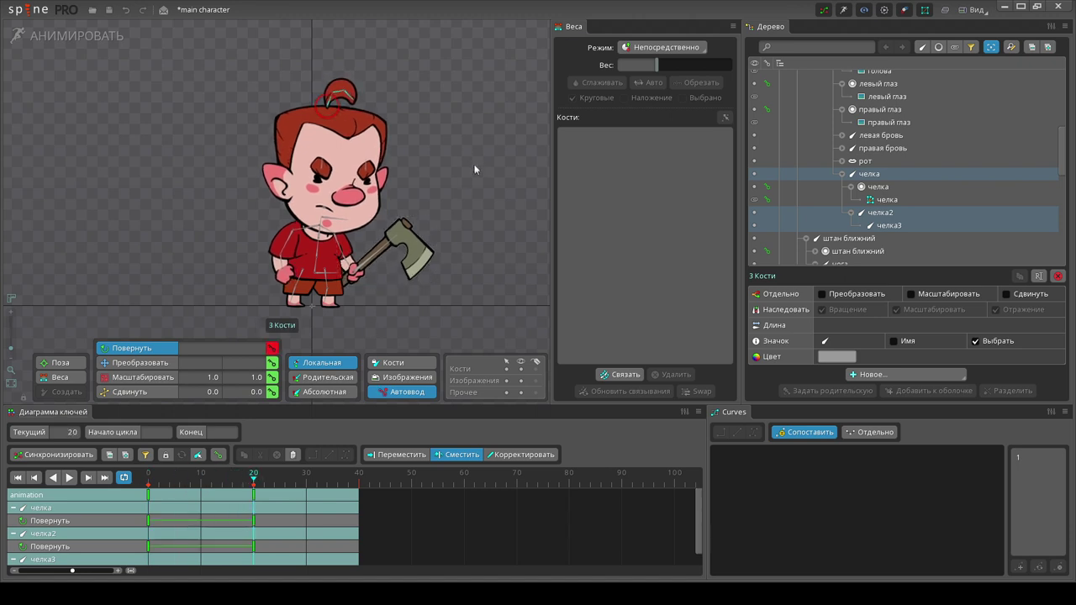
pyautogui.press('k')
pyautogui.moveTo(253, 477); pyautogui.dragTo(177, 492)
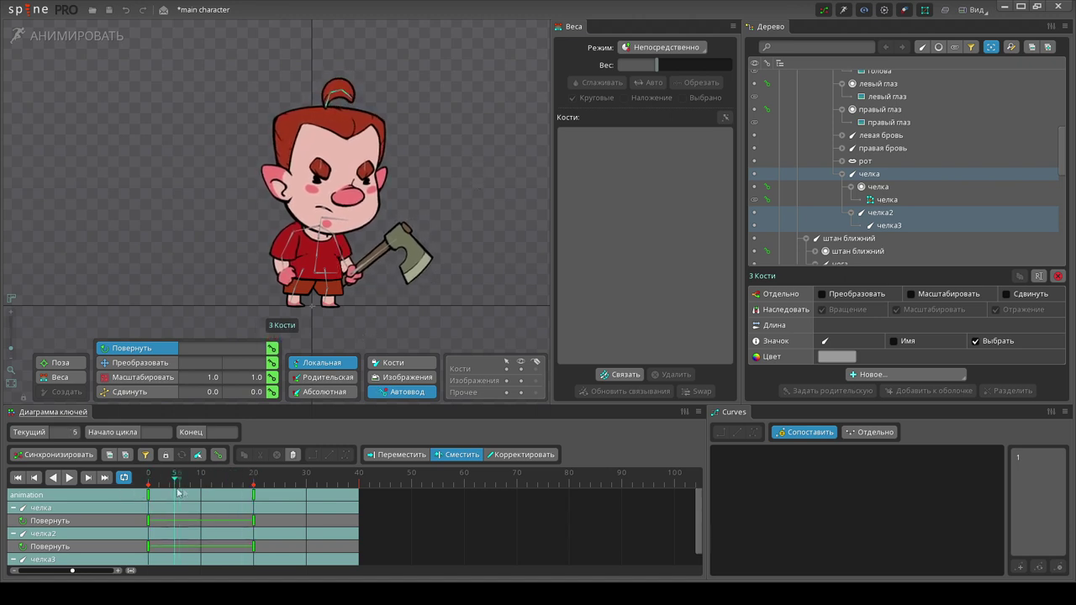
pyautogui.moveTo(261, 487); pyautogui.dragTo(141, 504)
pyautogui.hotkey('ctrl', 'c')
pyautogui.click(366, 477)
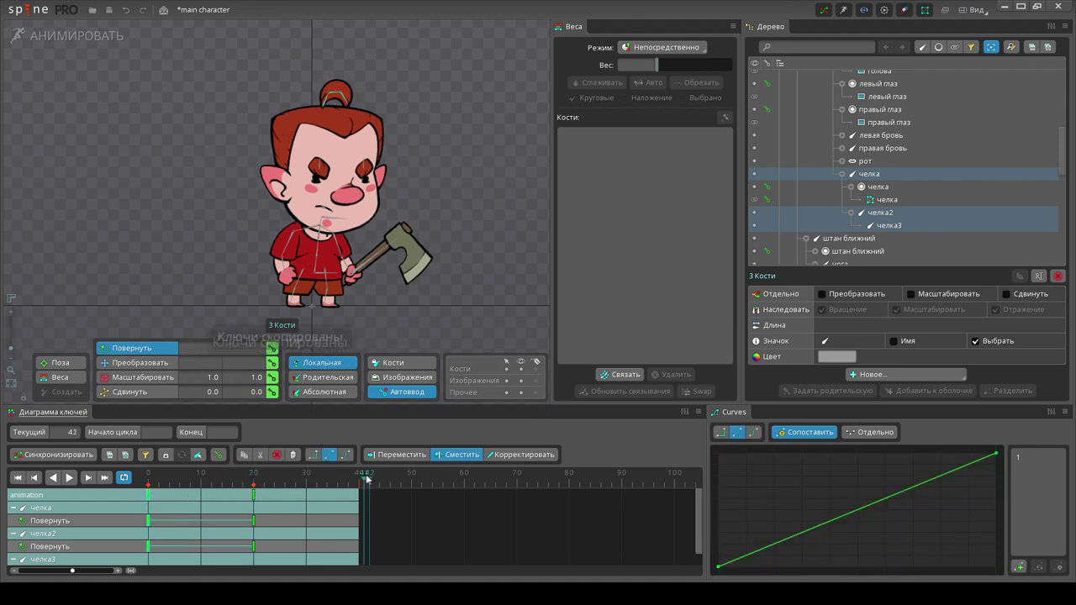
pyautogui.hotkey('ctrl', 'v')
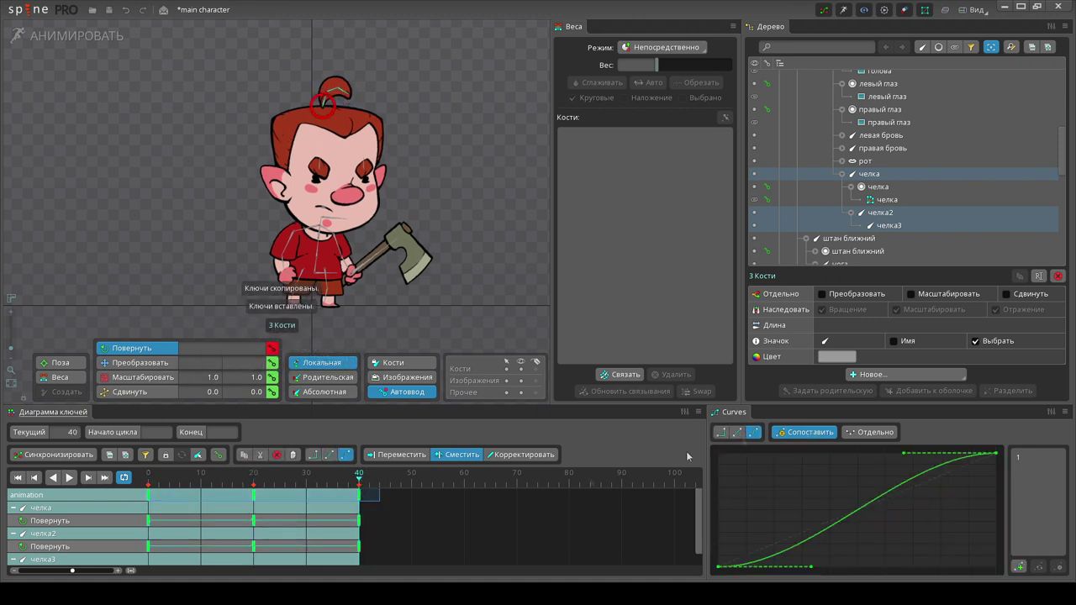
# Shift the челка3 rotation keys to frames 10 and 30, then preview the animation
pyautogui.scroll(-1, 252, 525)
pyautogui.click(174, 536)
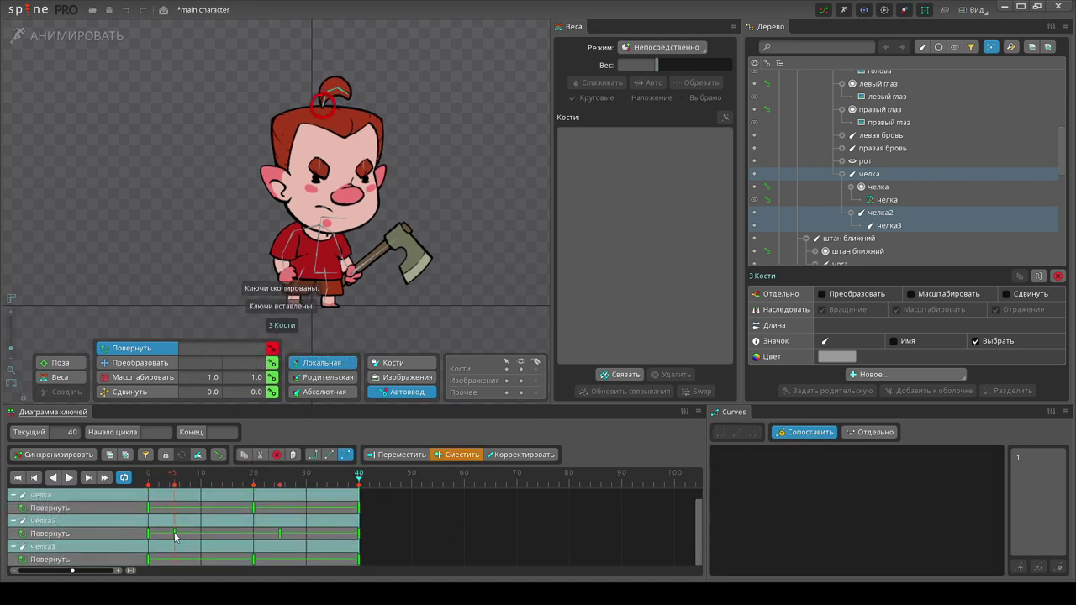
pyautogui.click(202, 559)
pyautogui.hotkey('ctrl', 'v')
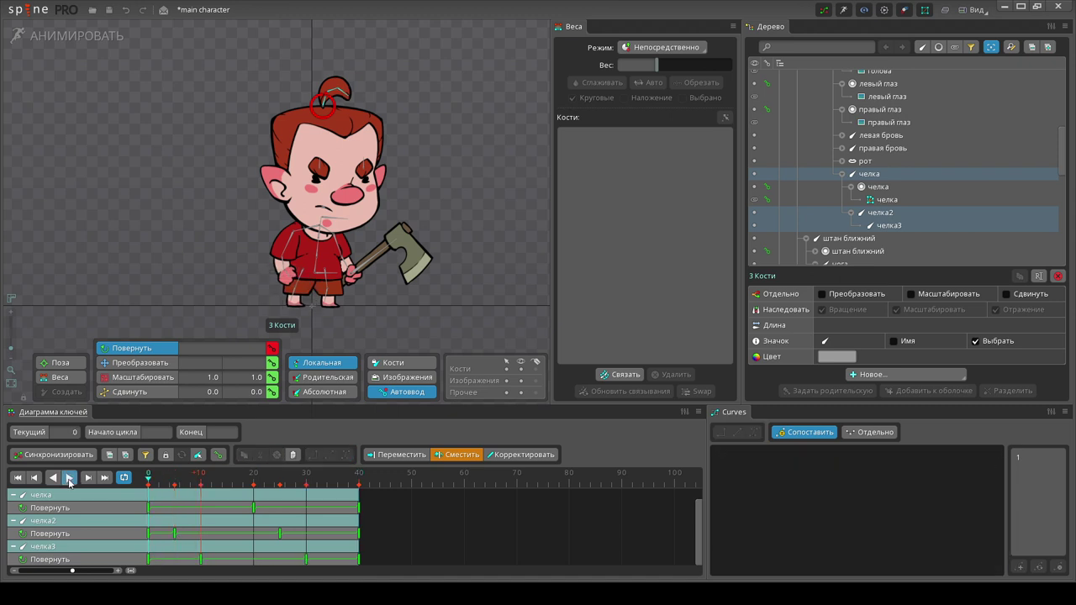
pyautogui.click(70, 479)
pyautogui.click(504, 286)
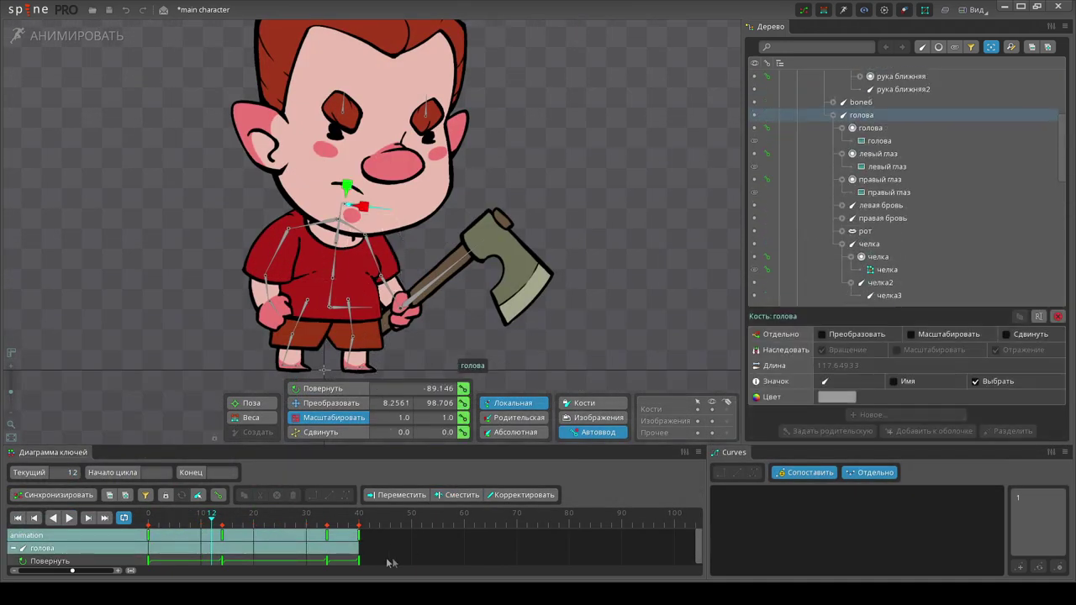
# Delete the голова Повернуть keys, play back to check, then select bone2
pyautogui.moveTo(385, 555); pyautogui.dragTo(150, 566)
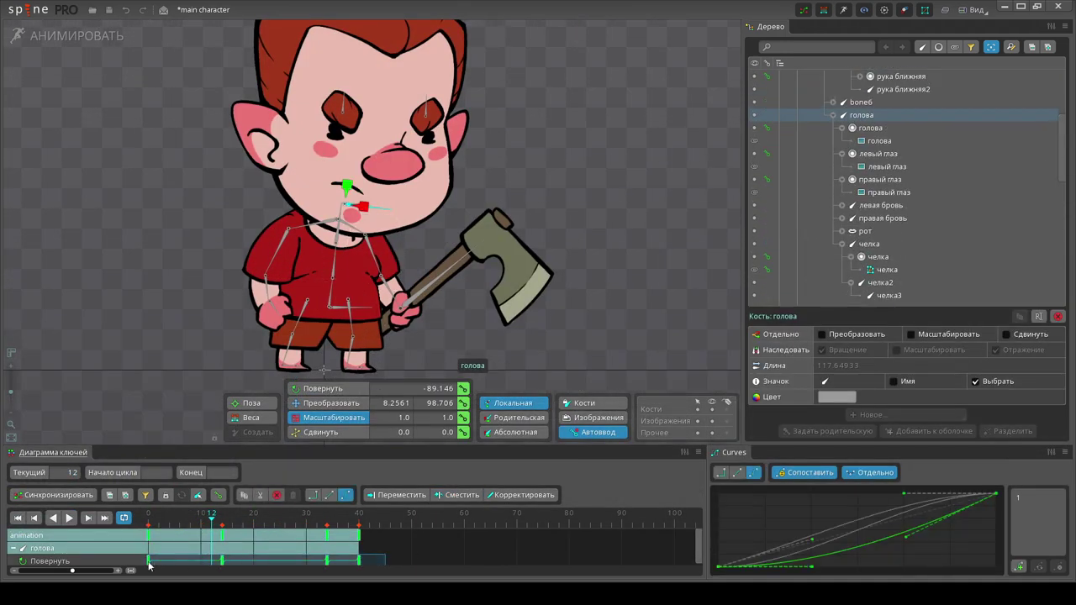
pyautogui.press('Delete')
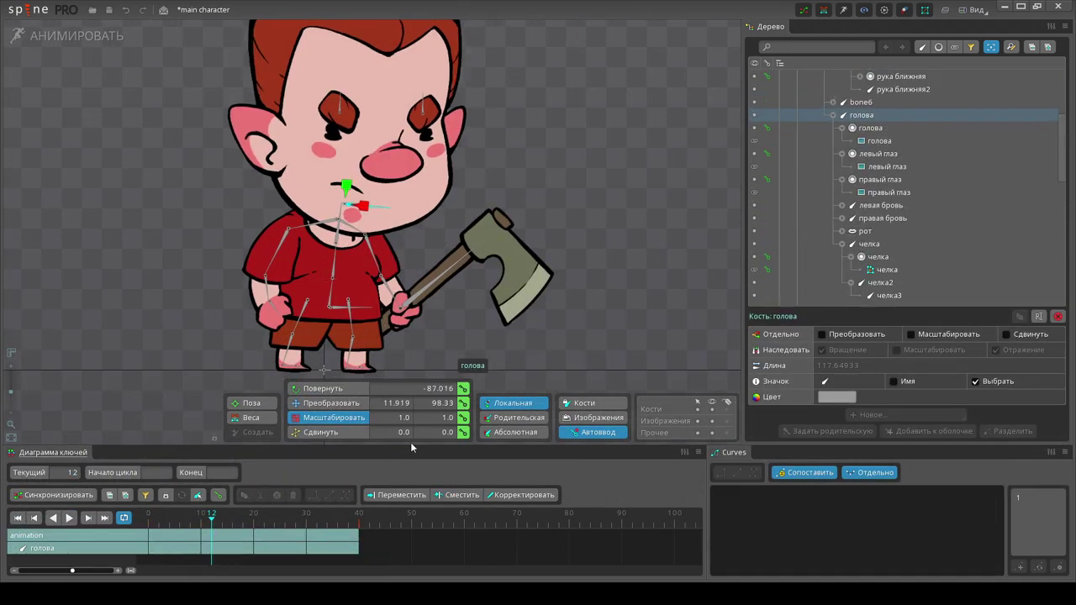
pyautogui.moveTo(410, 446); pyautogui.dragTo(410, 441)
pyautogui.click(69, 516)
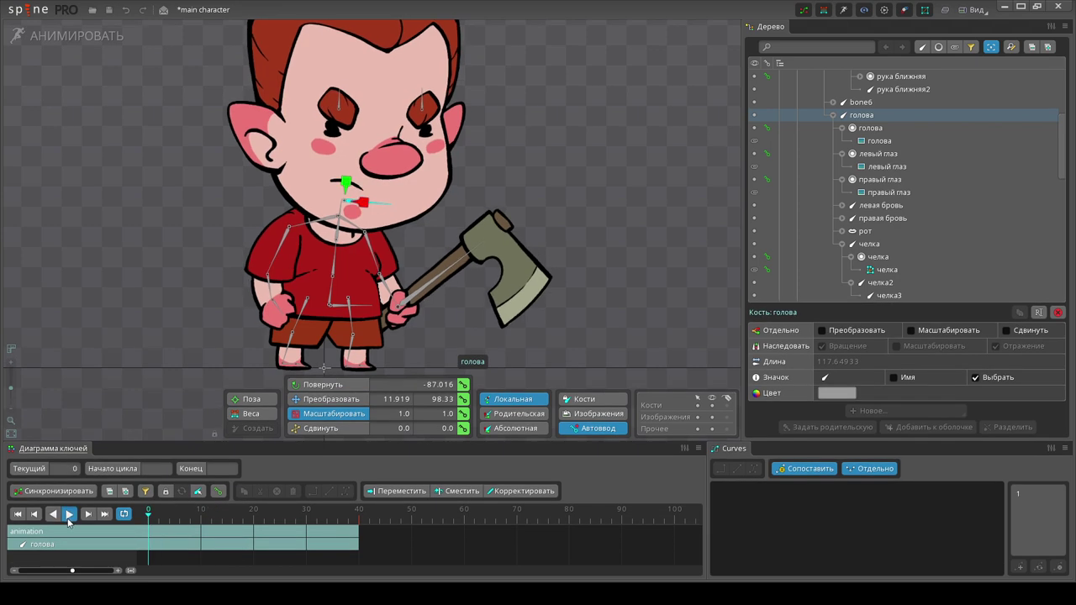
pyautogui.scroll(-2, 384, 296)
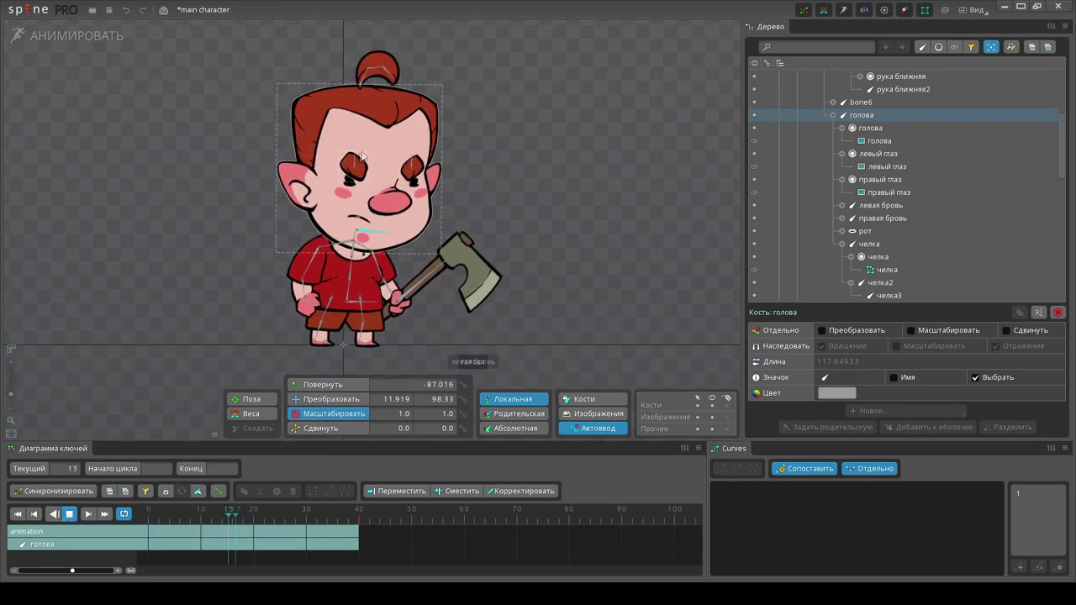
pyautogui.press('space')
pyautogui.scroll(2, 343, 300)
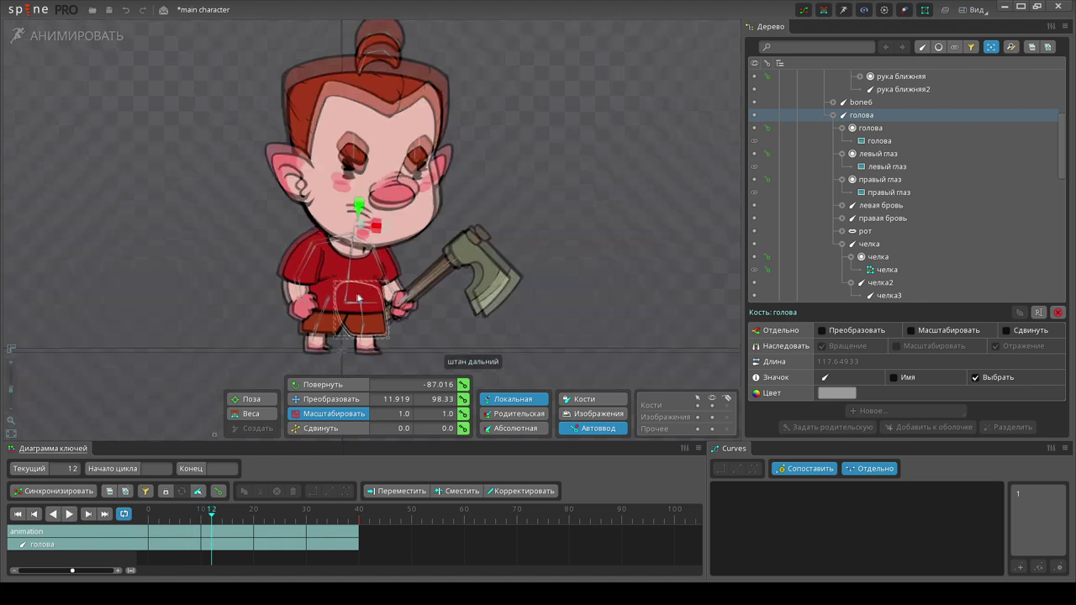
pyautogui.click(343, 300)
# Key bone2's translation at frame 0 and shift the torso and axe left at frame 20
pyautogui.click(156, 518)
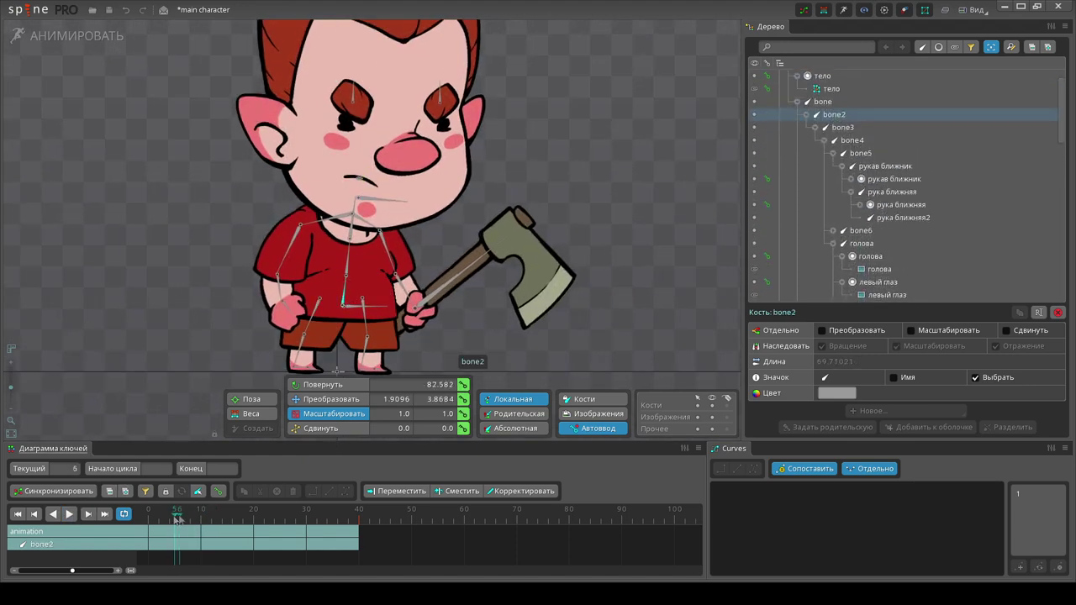
pyautogui.moveTo(157, 520); pyautogui.dragTo(118, 515)
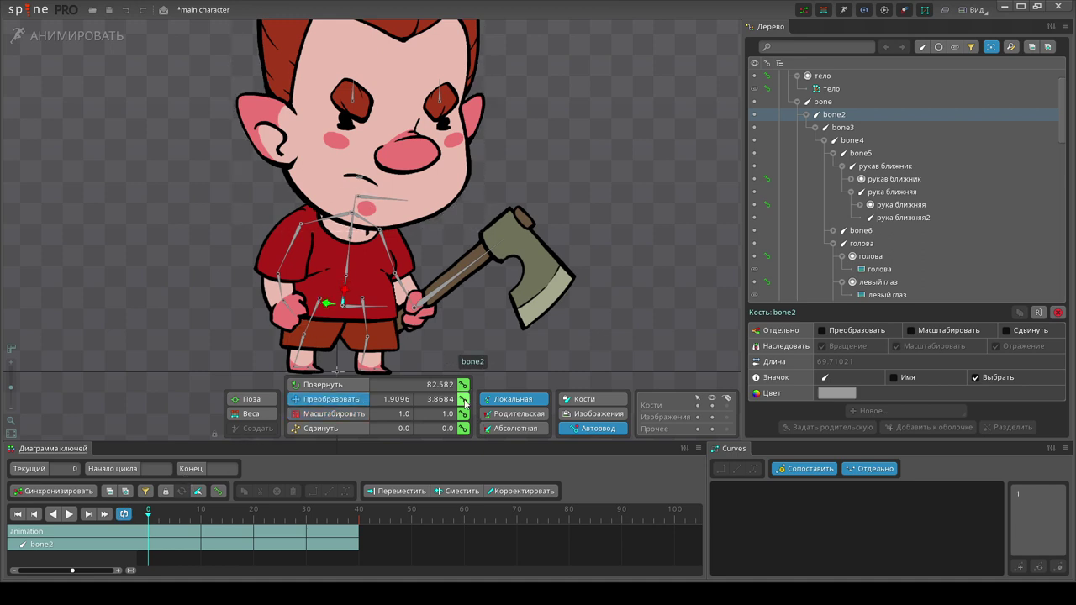
pyautogui.click(463, 400)
pyautogui.click(255, 514)
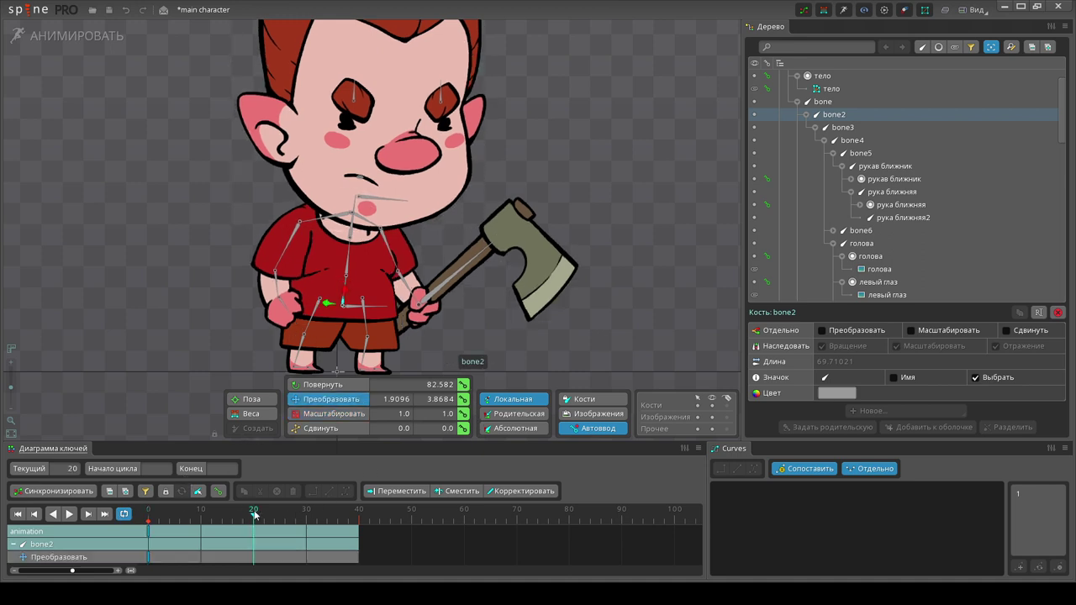
pyautogui.moveTo(343, 296); pyautogui.dragTo(343, 300)
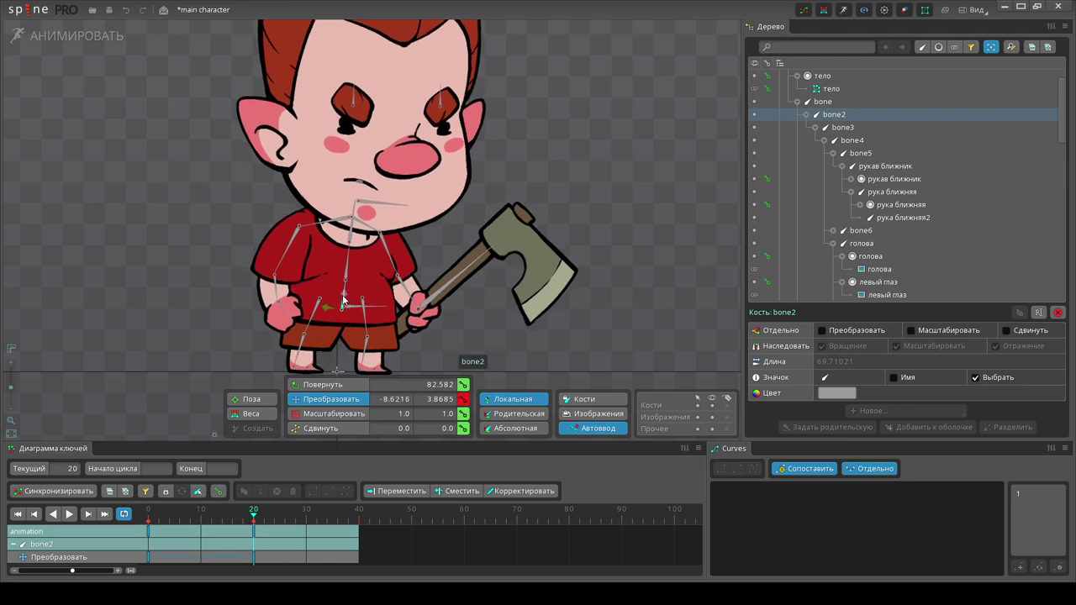
pyautogui.moveTo(253, 514); pyautogui.dragTo(255, 515)
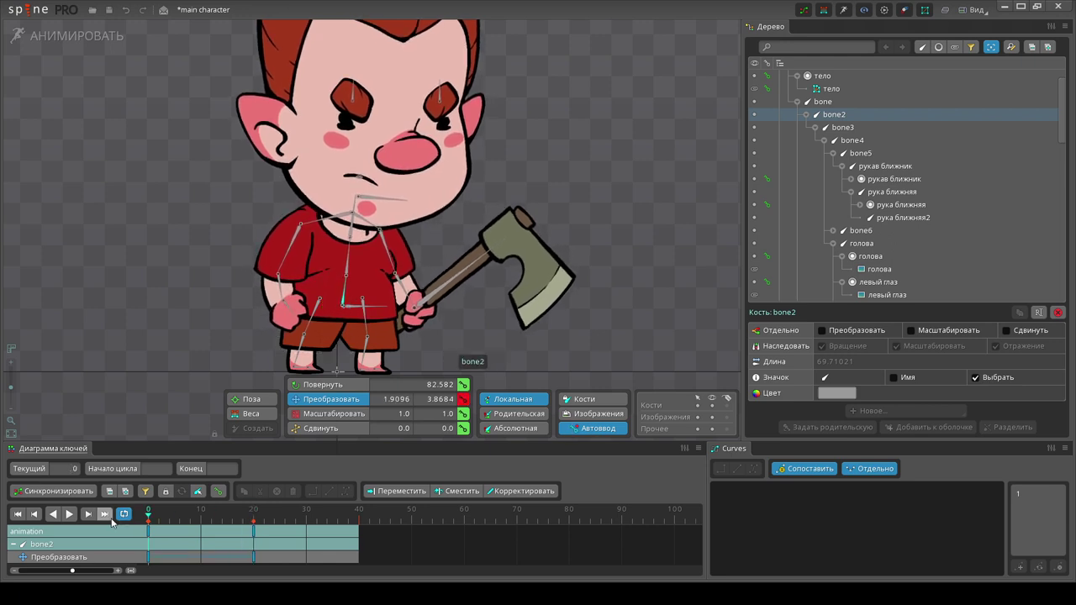
# Copy bone2's frame-0 key to frame 40 to close the loop and preview the sway
pyautogui.click(148, 532)
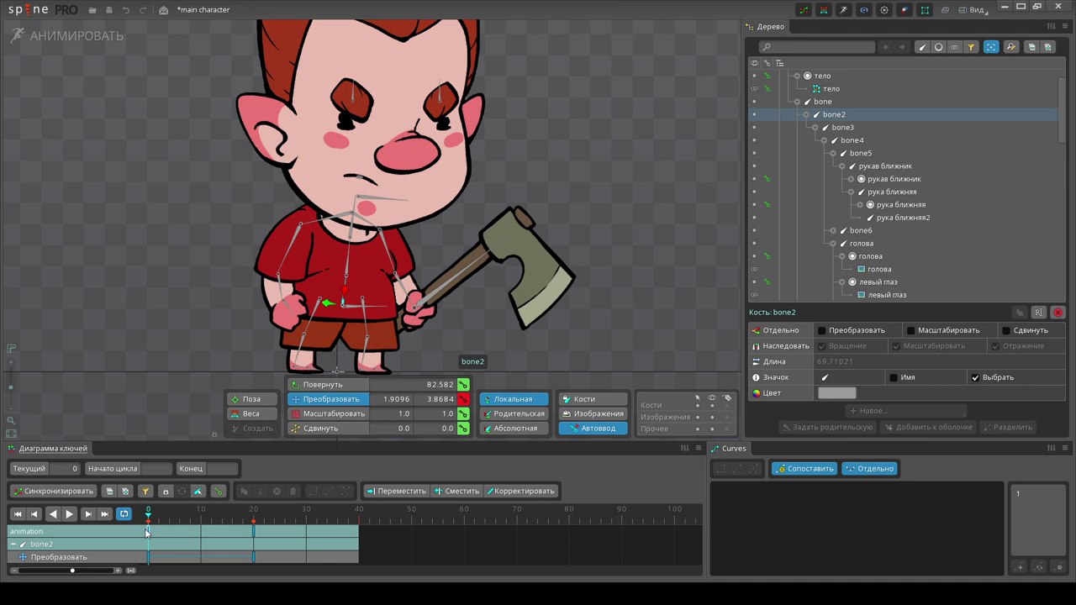
pyautogui.hotkey('ctrl', 'c')
pyautogui.click(359, 510)
pyautogui.hotkey('ctrl', 'v')
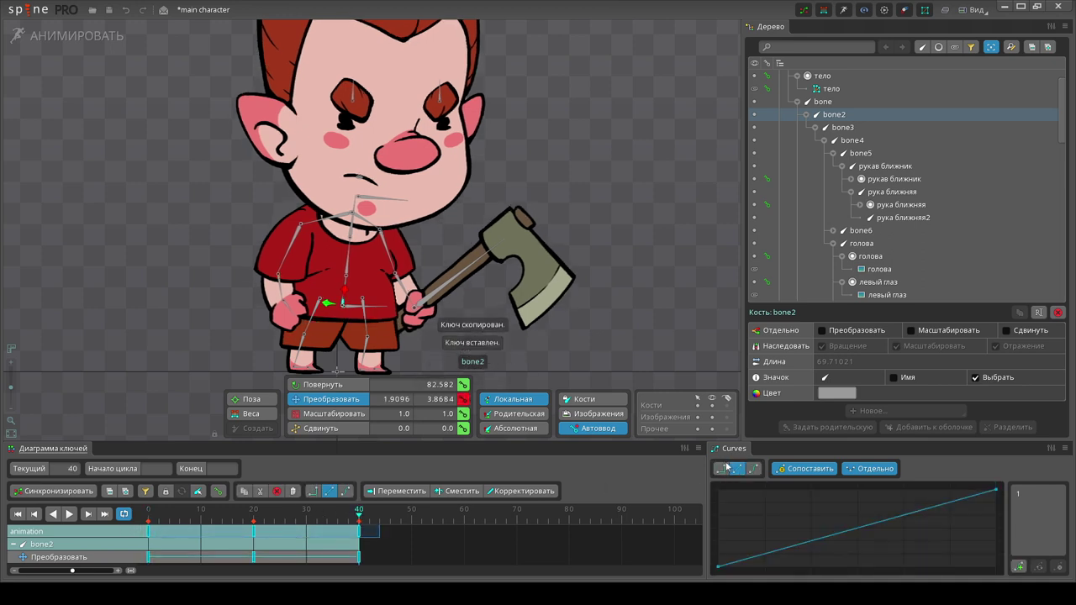
pyautogui.press('space')
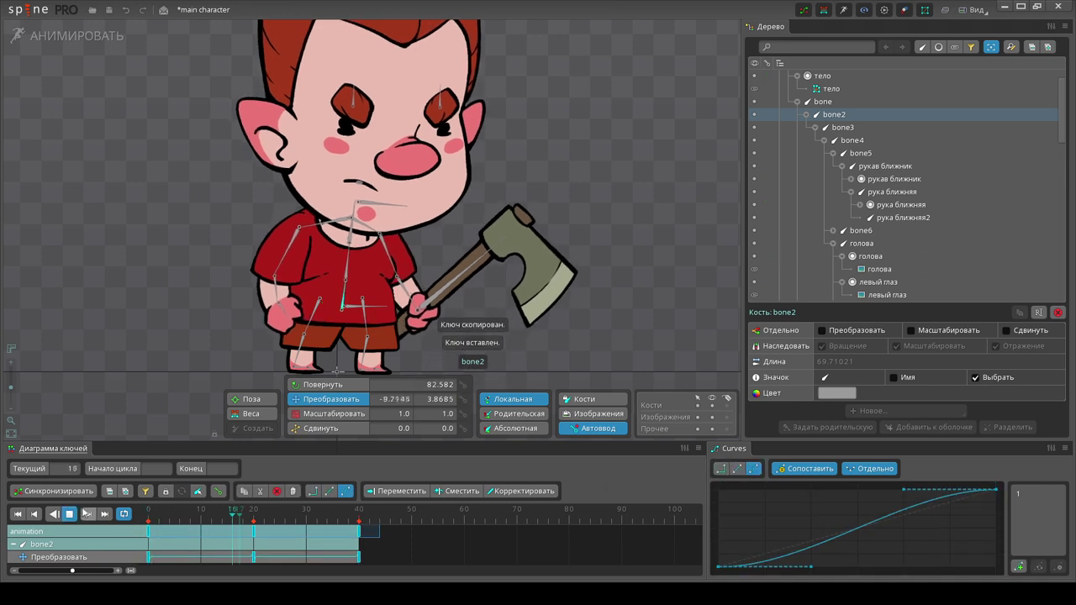
# Stop the preview, select the head bone, and return to frame 0
pyautogui.click(713, 406)
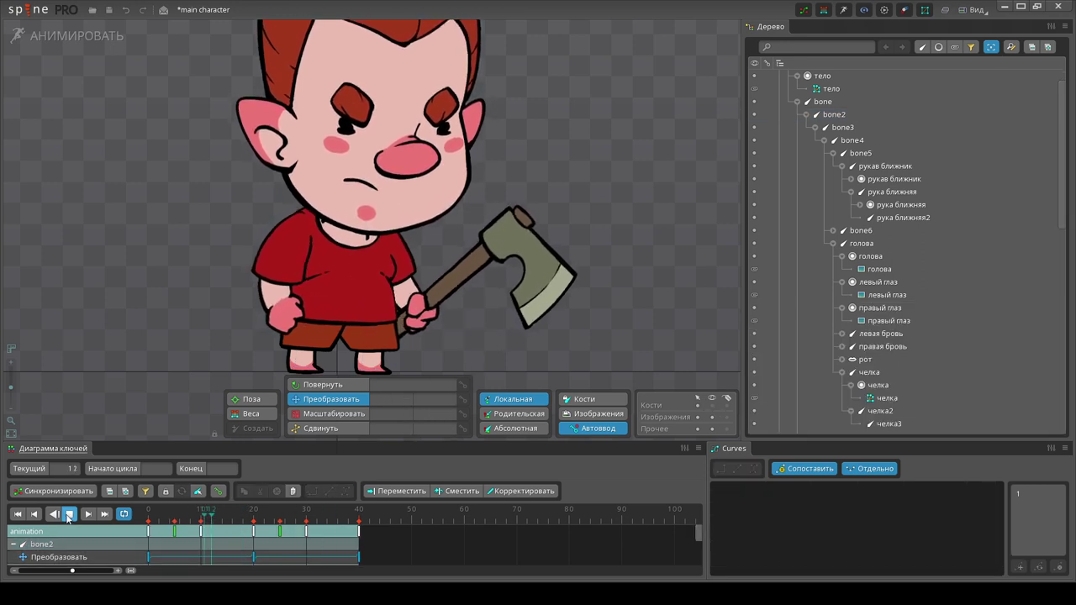
pyautogui.click(68, 515)
pyautogui.click(712, 406)
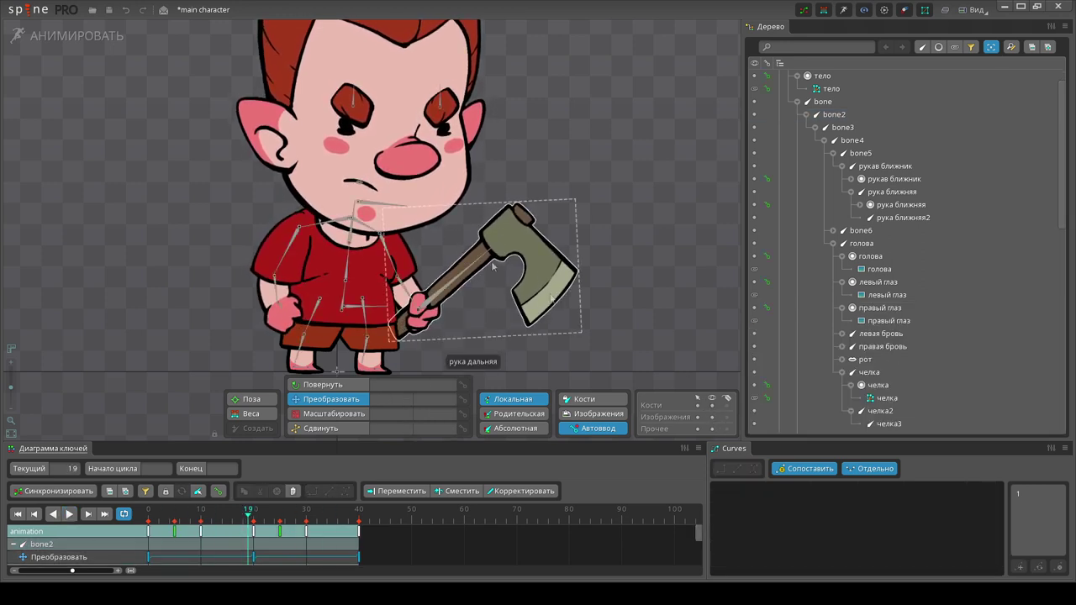
pyautogui.click(366, 203)
pyautogui.click(207, 523)
pyautogui.moveTo(206, 523); pyautogui.dragTo(120, 528)
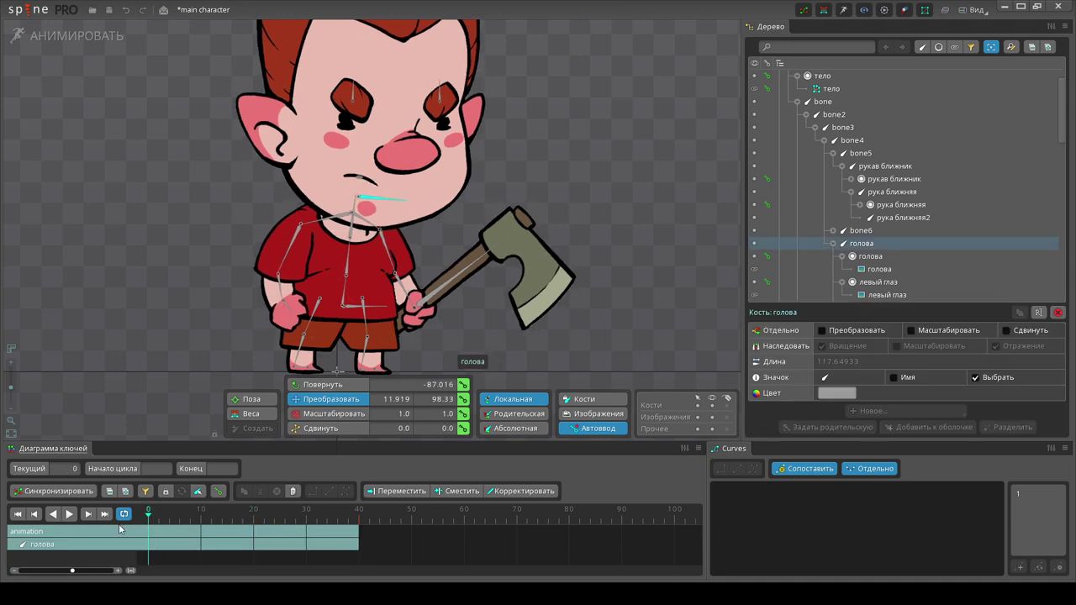
# Key голова's translation at frame 0, lower the head at 20, and copy the frame-0 key to 40
pyautogui.click(464, 404)
pyautogui.moveTo(151, 521); pyautogui.dragTo(249, 522)
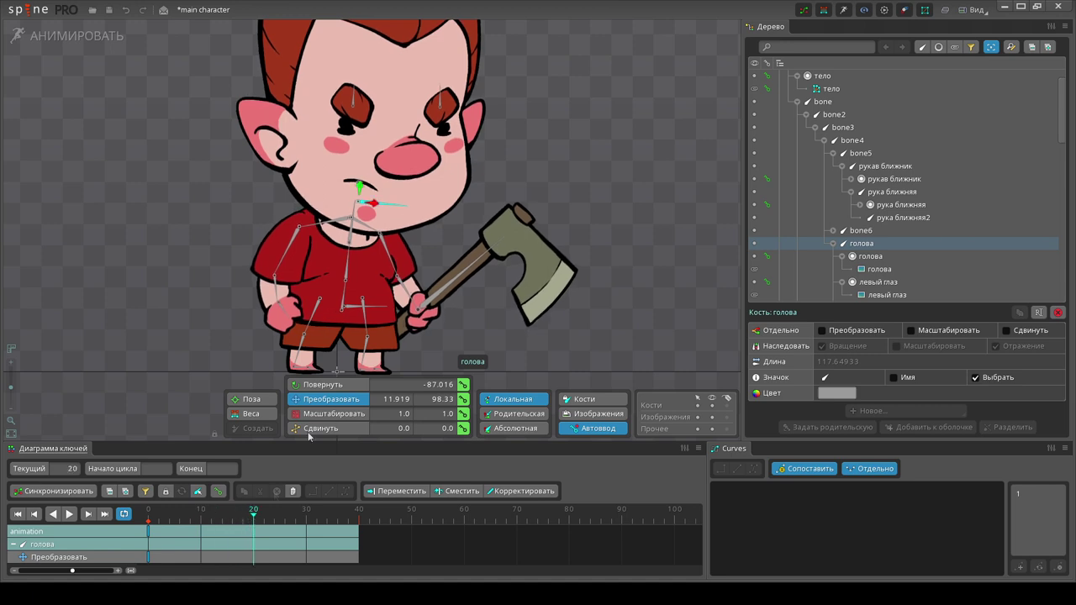
pyautogui.moveTo(362, 184); pyautogui.dragTo(362, 193)
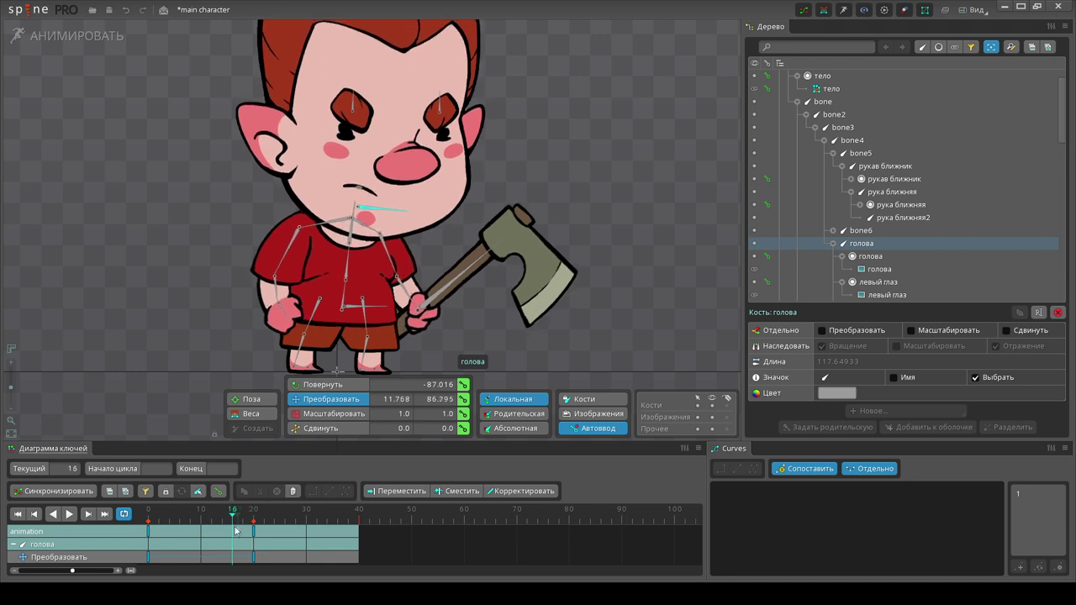
pyautogui.moveTo(253, 518); pyautogui.dragTo(148, 519)
pyautogui.hotkey('ctrl', 'c')
pyautogui.click(359, 515)
pyautogui.hotkey('ctrl', 'v')
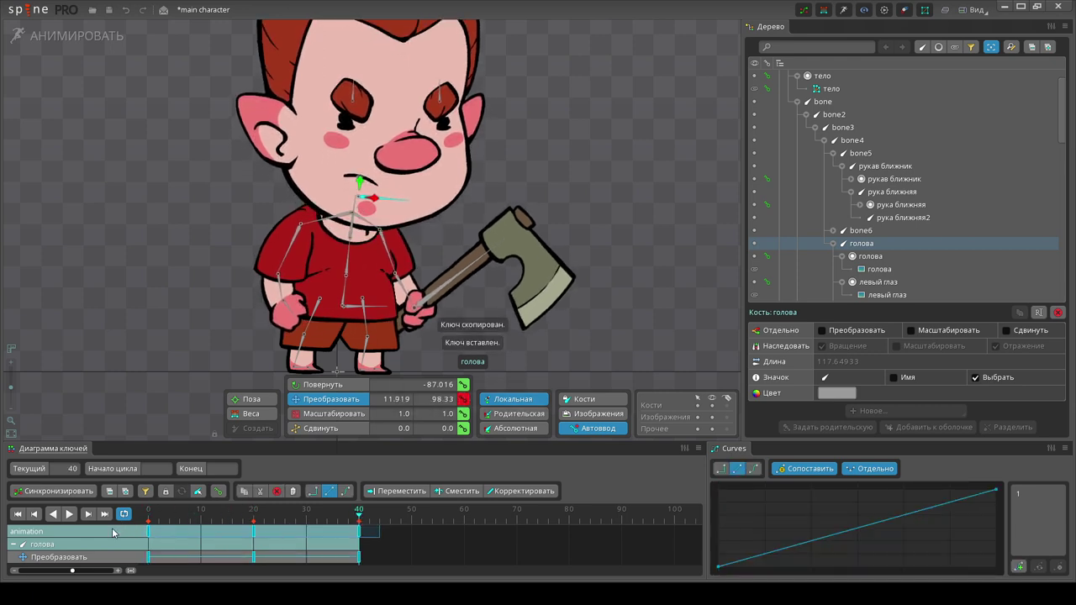
# Preview the head bob with the body shift, with selection cleared and bones hidden
pyautogui.click(162, 535)
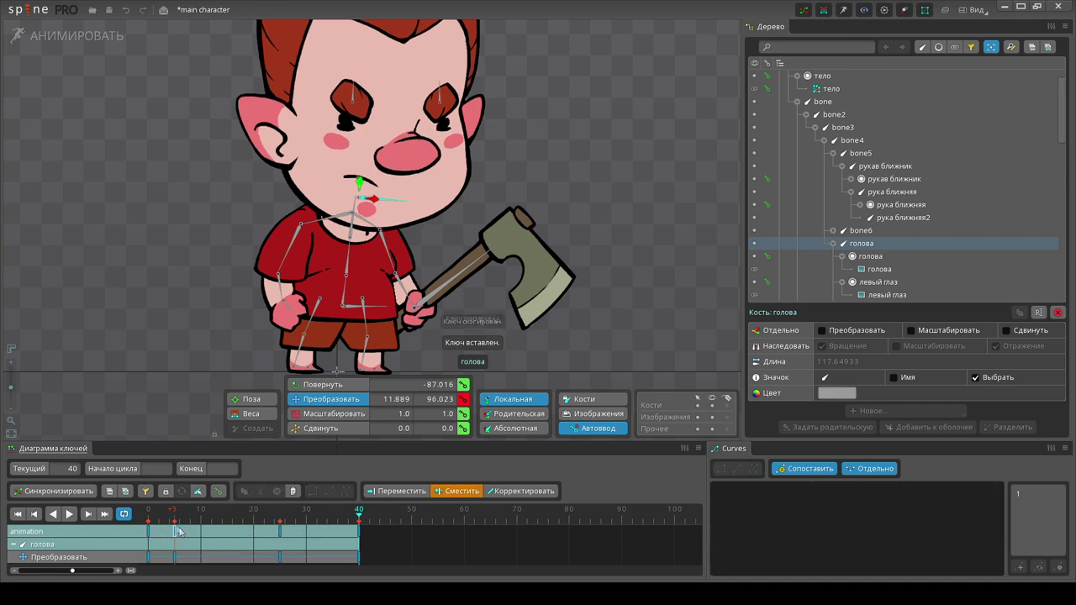
pyautogui.click(71, 514)
pyautogui.scroll(-3, 438, 183)
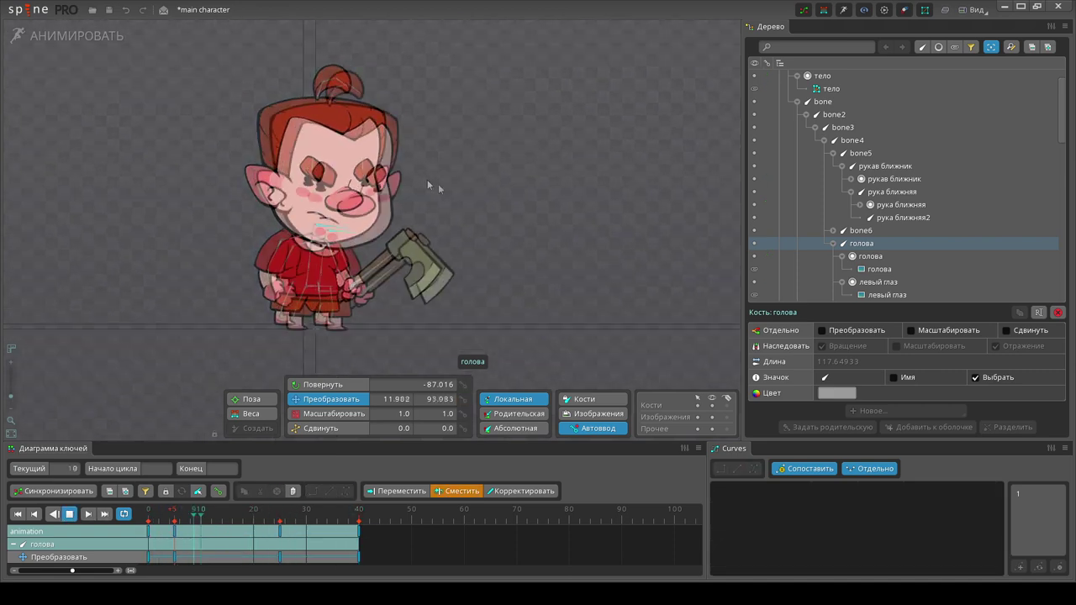
pyautogui.click(589, 278)
pyautogui.click(703, 408)
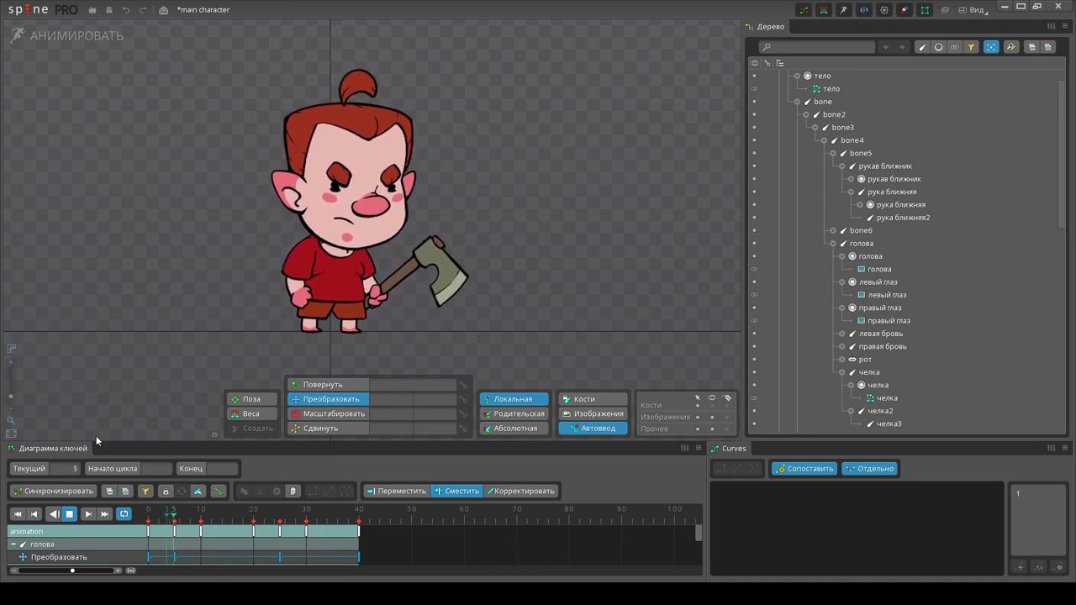
# Stop the preview and select the shorts bone штан ближний3 in setup mode
pyautogui.click(72, 514)
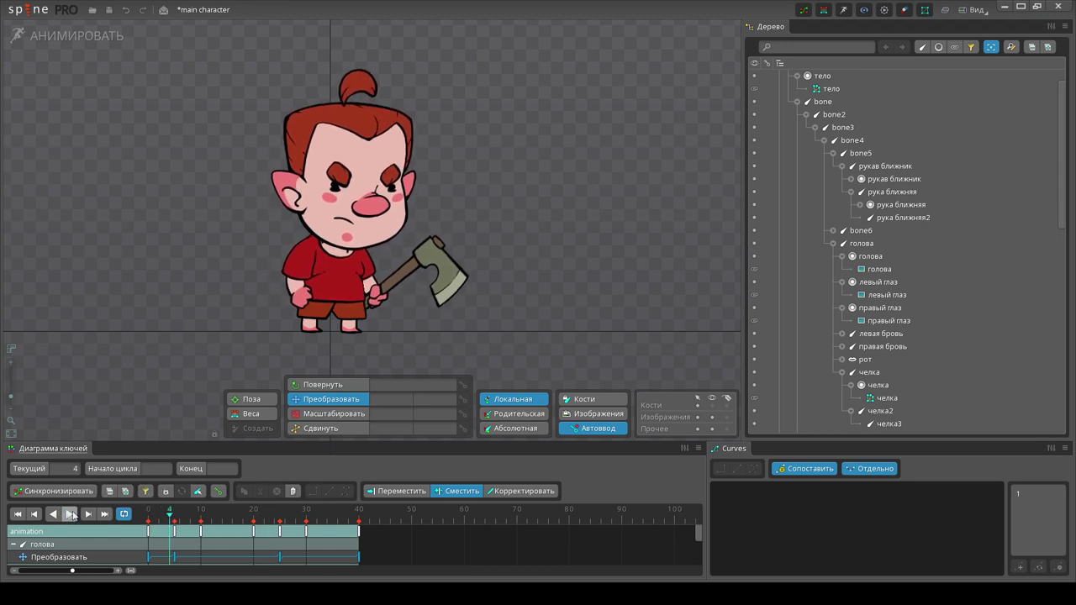
pyautogui.click(75, 42)
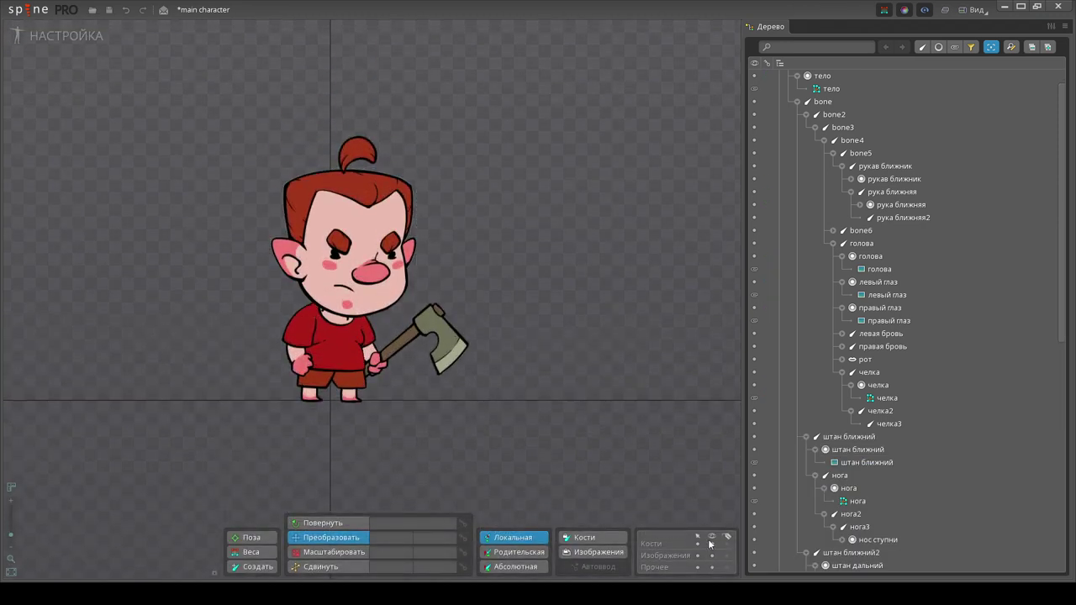
pyautogui.scroll(5, 336, 375)
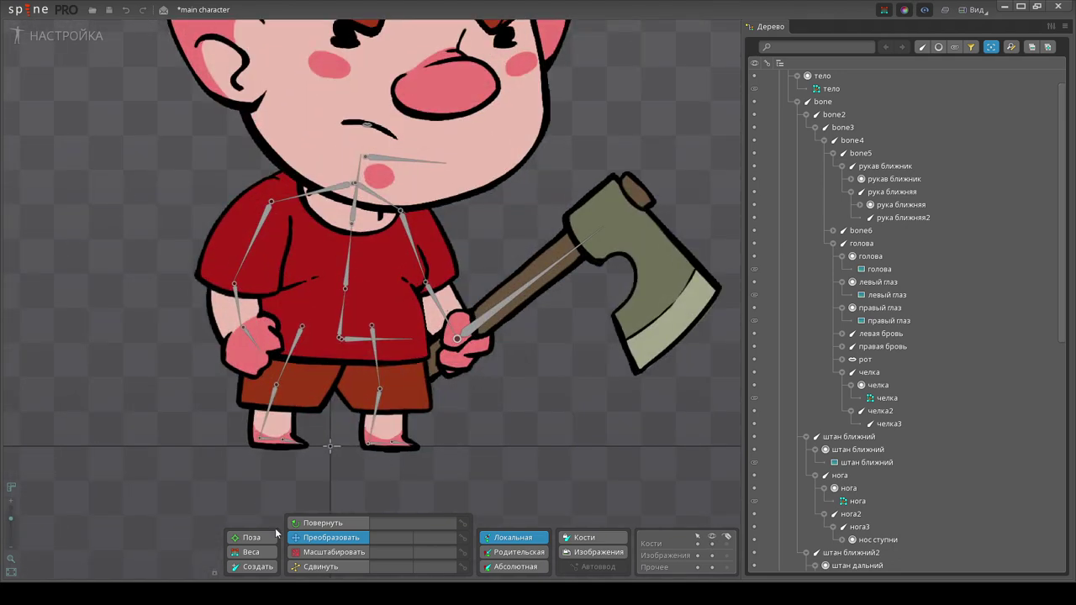
pyautogui.click(290, 356)
pyautogui.click(308, 349)
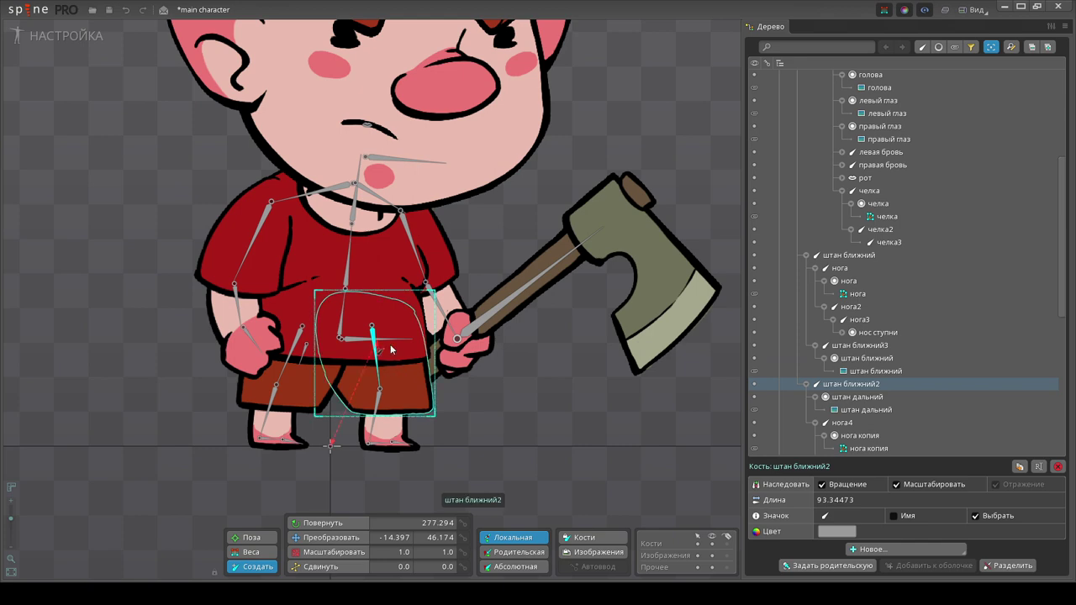
# Add a new shorts bone, save the project, and select штан ближний3 in animate mode
pyautogui.moveTo(377, 343); pyautogui.dragTo(389, 363)
pyautogui.hotkey('ctrl', 's')
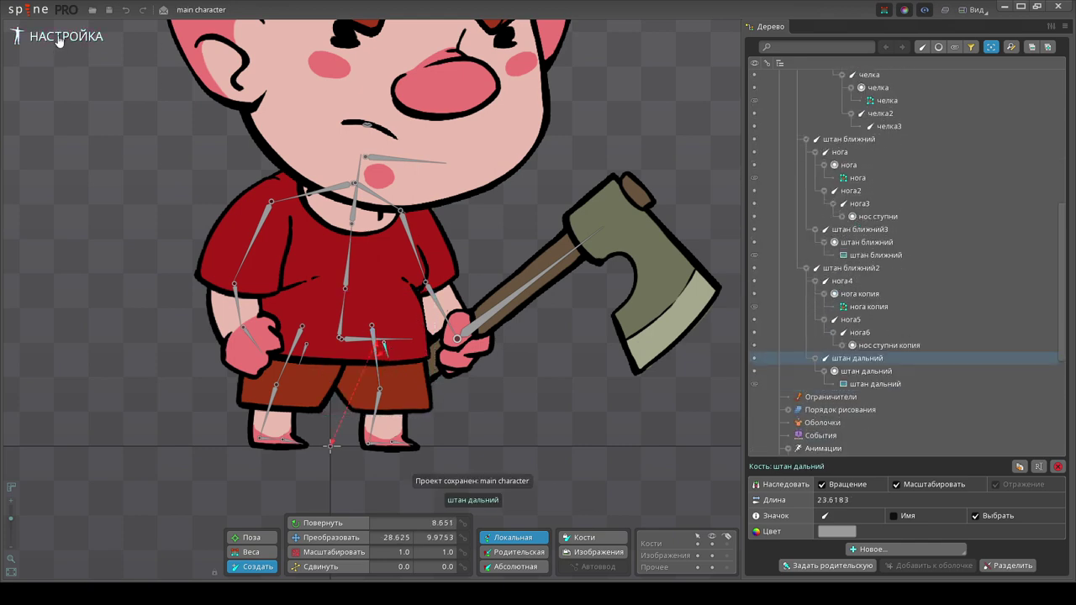
pyautogui.click(65, 36)
pyautogui.keyDown('ctrl'); pyautogui.click(305, 289); pyautogui.keyUp('ctrl')
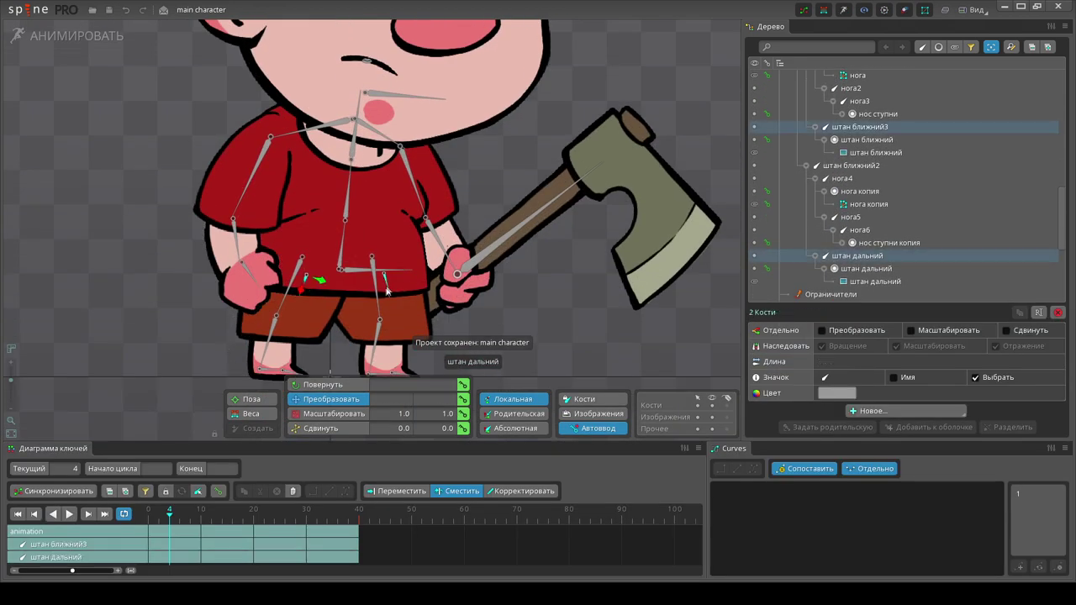
# Key both shorts bones' translation at frame 0 and shift their pose at frame 20
pyautogui.click(463, 399)
pyautogui.click(253, 516)
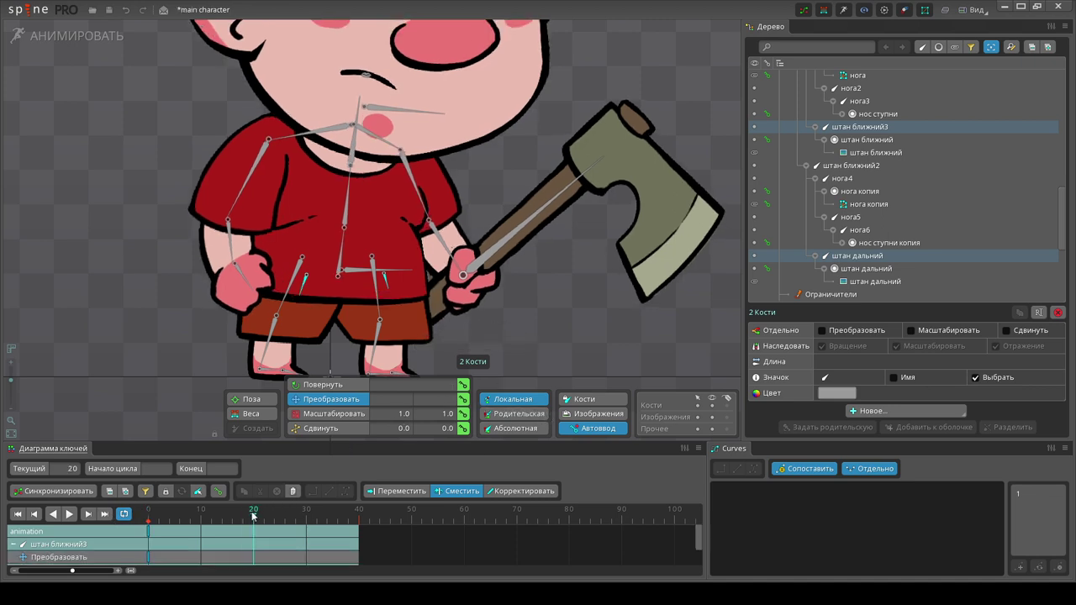
pyautogui.moveTo(253, 516)
pyautogui.mouseDown()
pyautogui.moveTo(149, 511)
pyautogui.moveTo(247, 511)
pyautogui.moveTo(254, 522)
pyautogui.mouseUp()
pyautogui.scroll(-1, 395, 185)
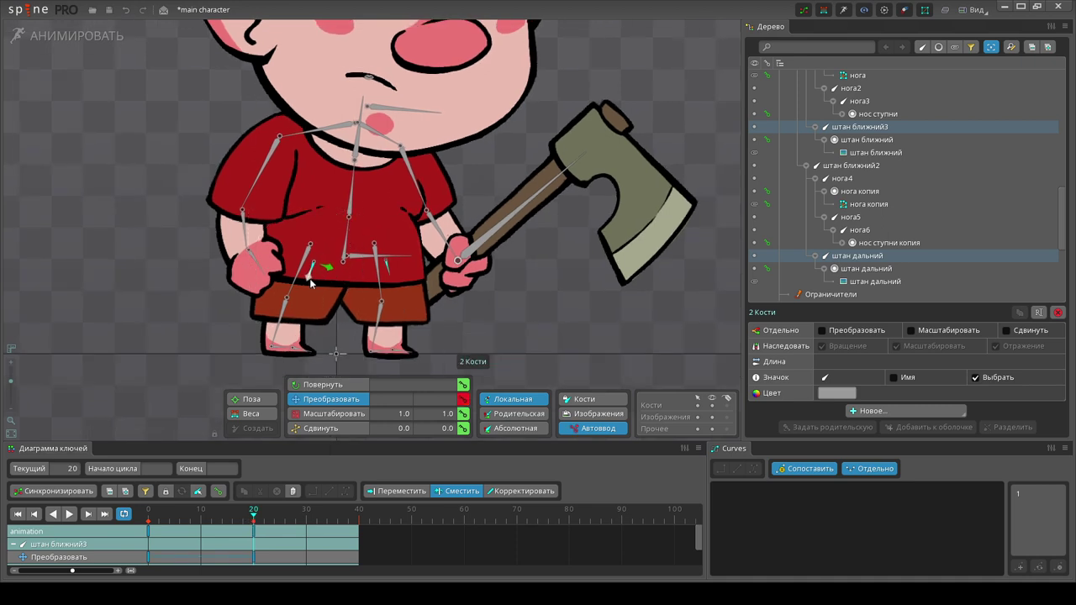
pyautogui.moveTo(253, 514)
pyautogui.mouseDown()
pyautogui.moveTo(149, 515)
pyautogui.moveTo(253, 514)
pyautogui.mouseUp()
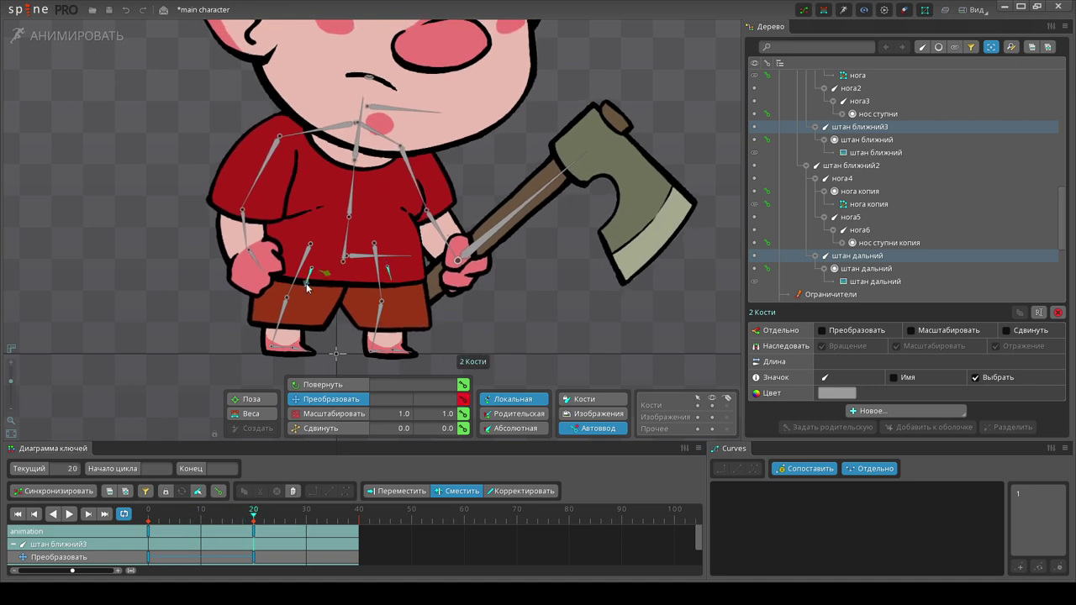
# Copy the shorts keys to frame 40 to close the loop
pyautogui.moveTo(148, 531); pyautogui.dragTo(338, 522)
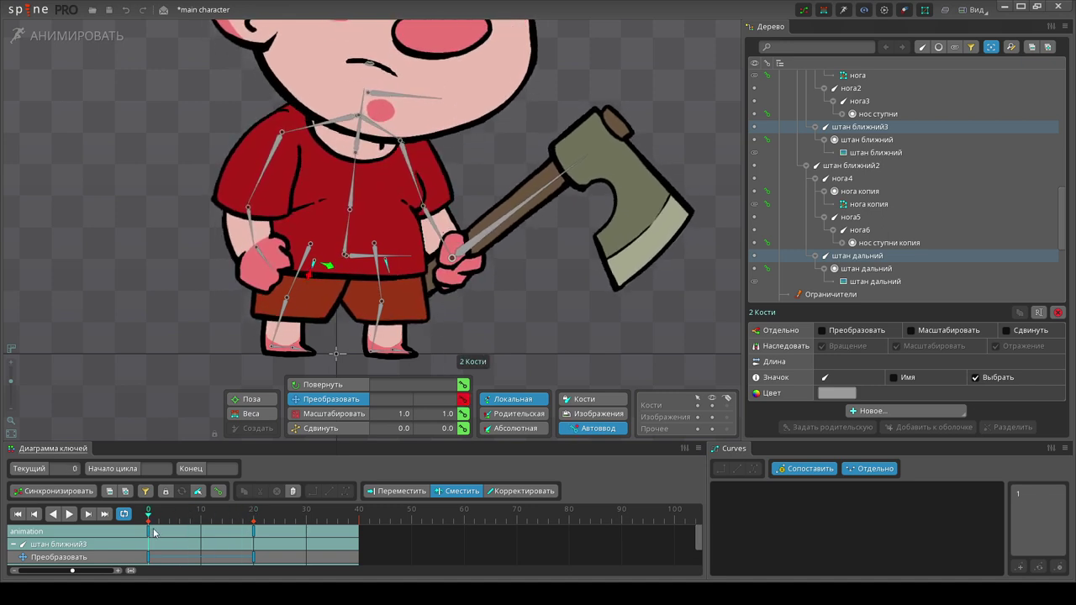
pyautogui.hotkey('ctrl', 'c')
pyautogui.click(359, 510)
pyautogui.hotkey('ctrl', 'v')
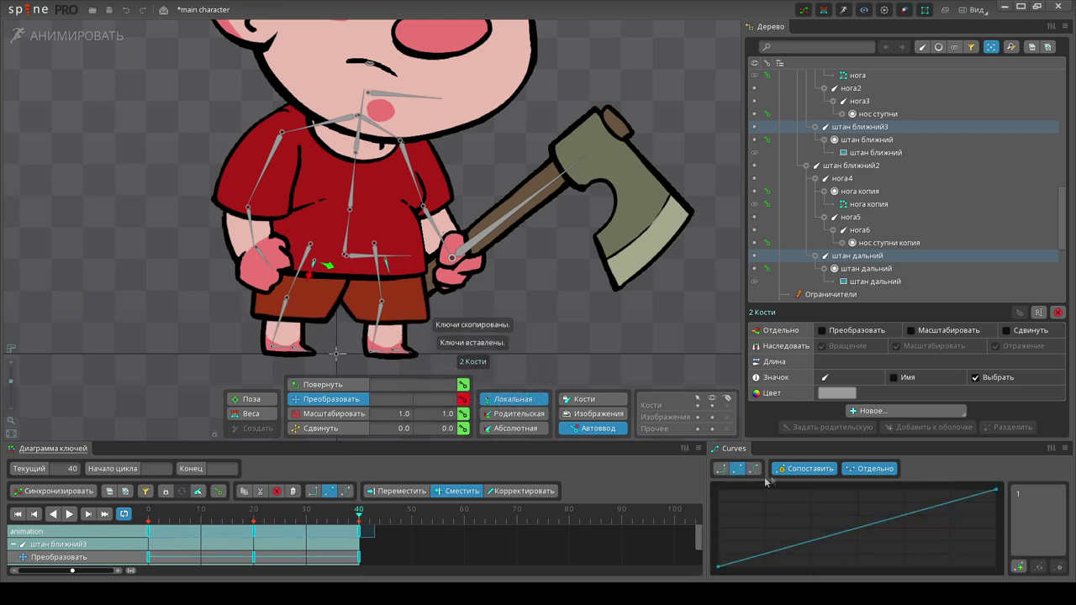
# Play the animation with bones deselected to check the shorts sway, then stop
pyautogui.click(70, 514)
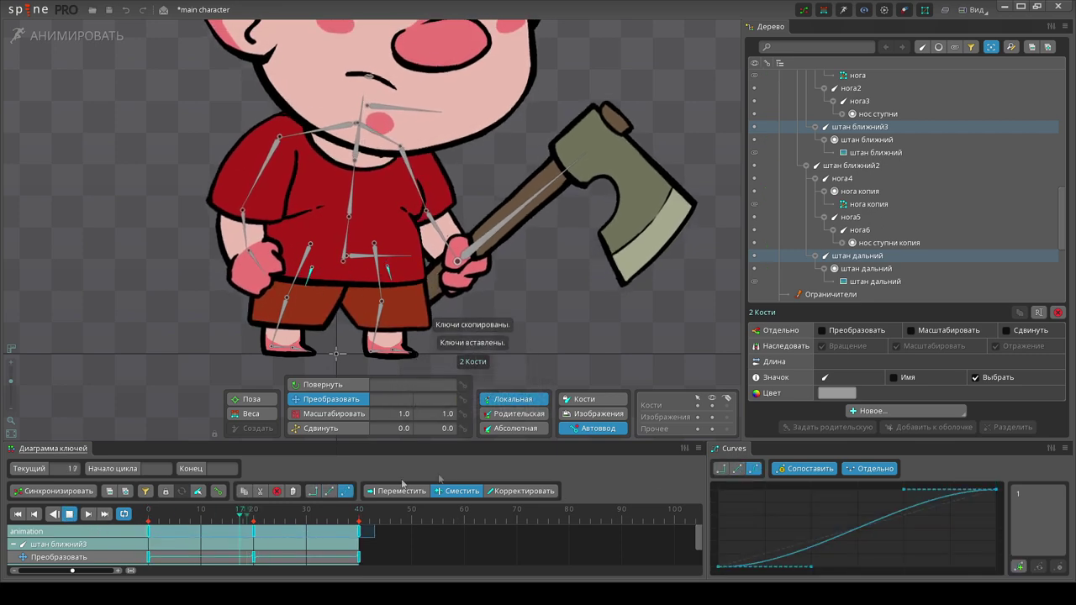
pyautogui.scroll(-2, 450, 252)
pyautogui.click(638, 379)
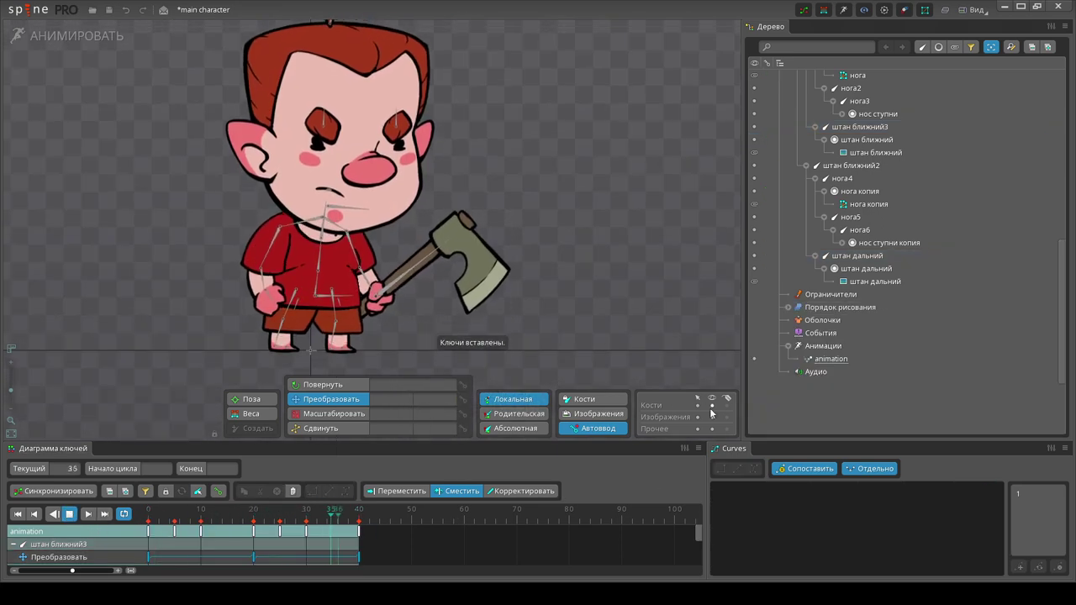
pyautogui.scroll(-2, 446, 204)
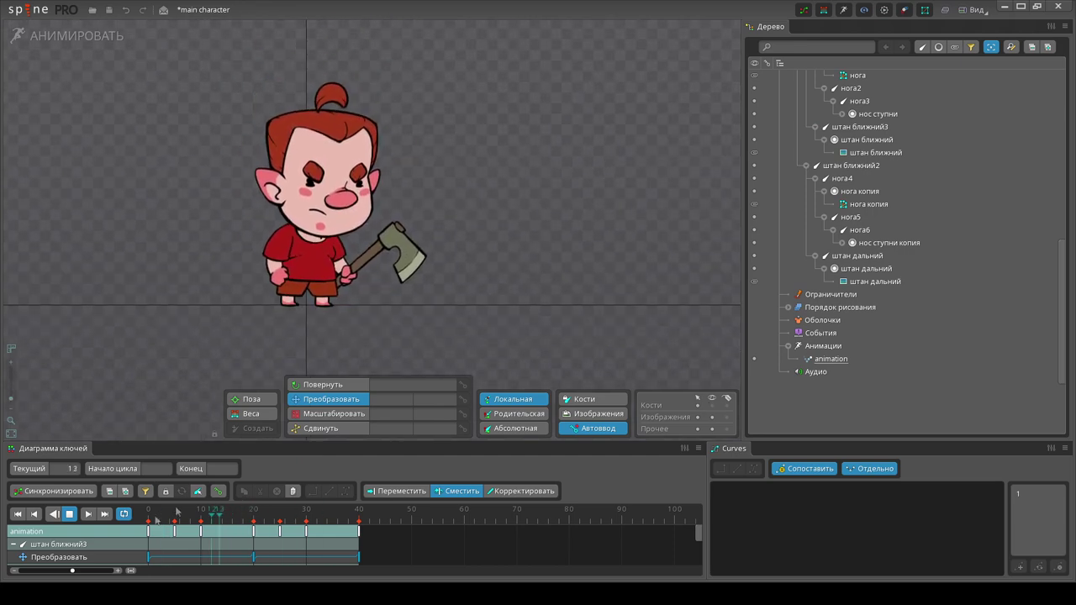
pyautogui.click(70, 513)
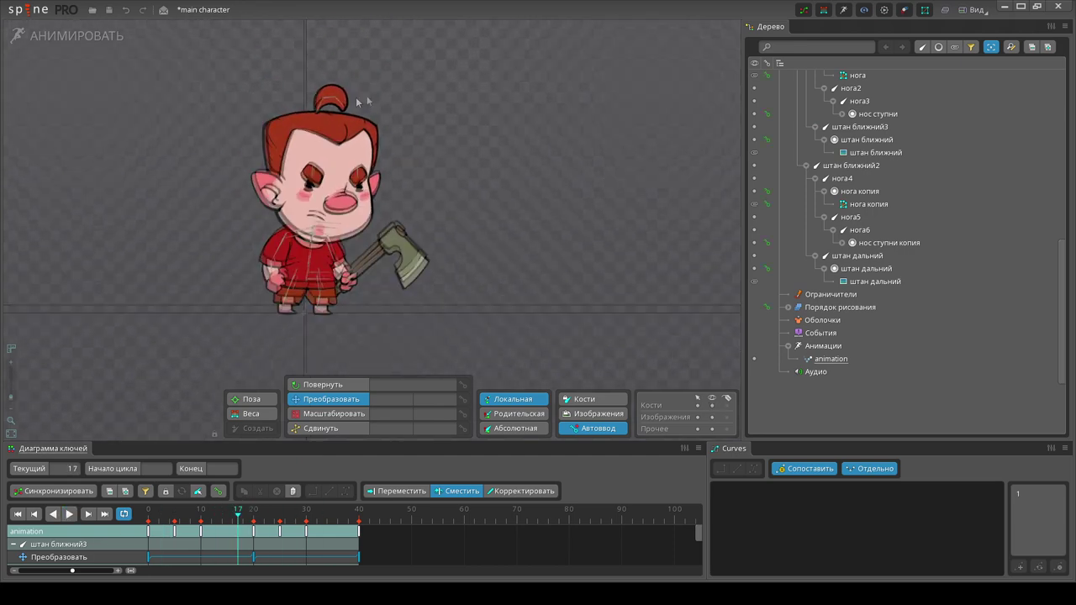
pyautogui.scroll(5, 319, 101)
# Select the челка bones, enlarge the timeline, and delete stray rotation keys at frames 30 and 35
pyautogui.click(313, 104)
pyautogui.keyDown('ctrl'); pyautogui.click(343, 109); pyautogui.keyUp('ctrl')
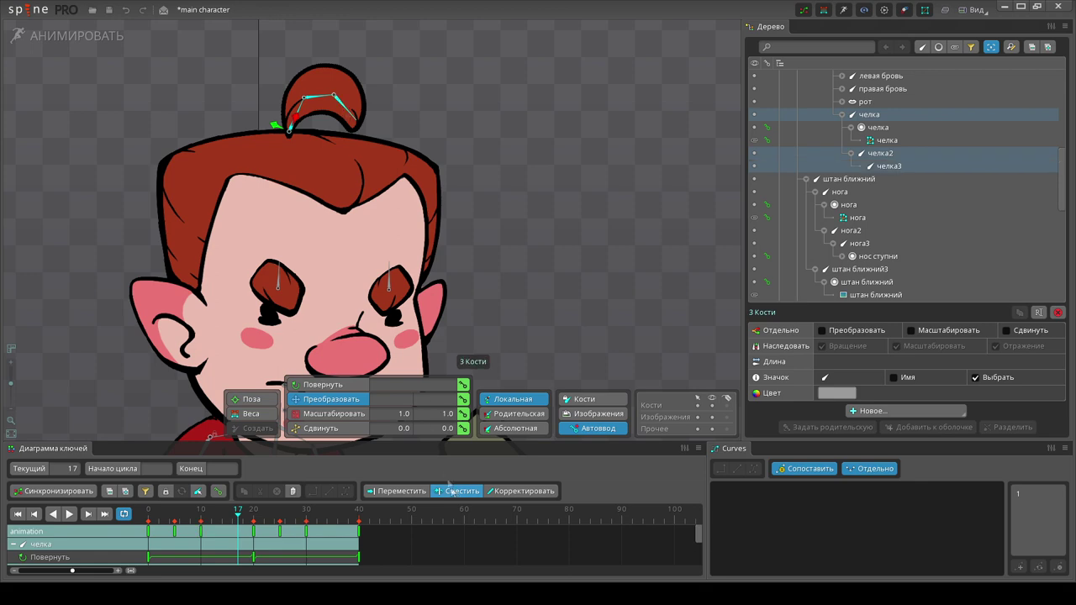
pyautogui.moveTo(468, 442); pyautogui.dragTo(468, 305)
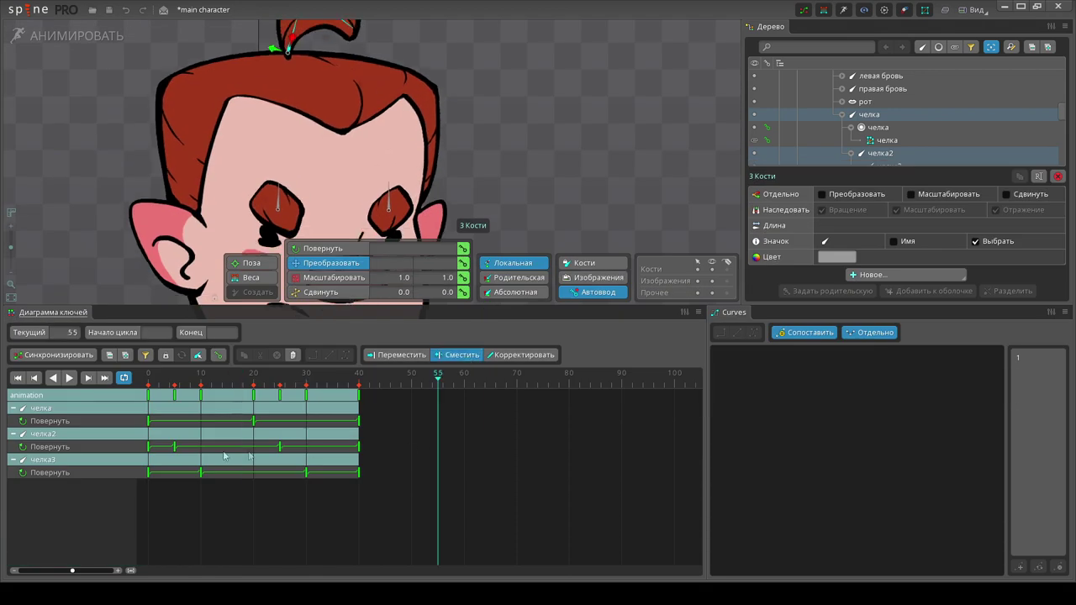
pyautogui.moveTo(173, 447); pyautogui.dragTo(150, 451)
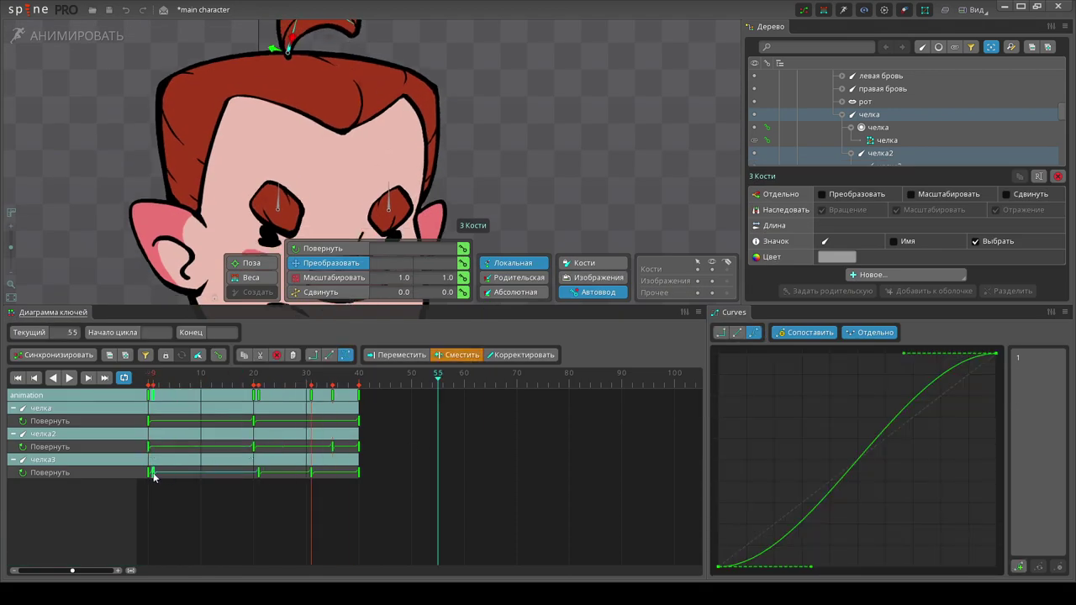
pyautogui.moveTo(340, 530); pyautogui.dragTo(296, 458)
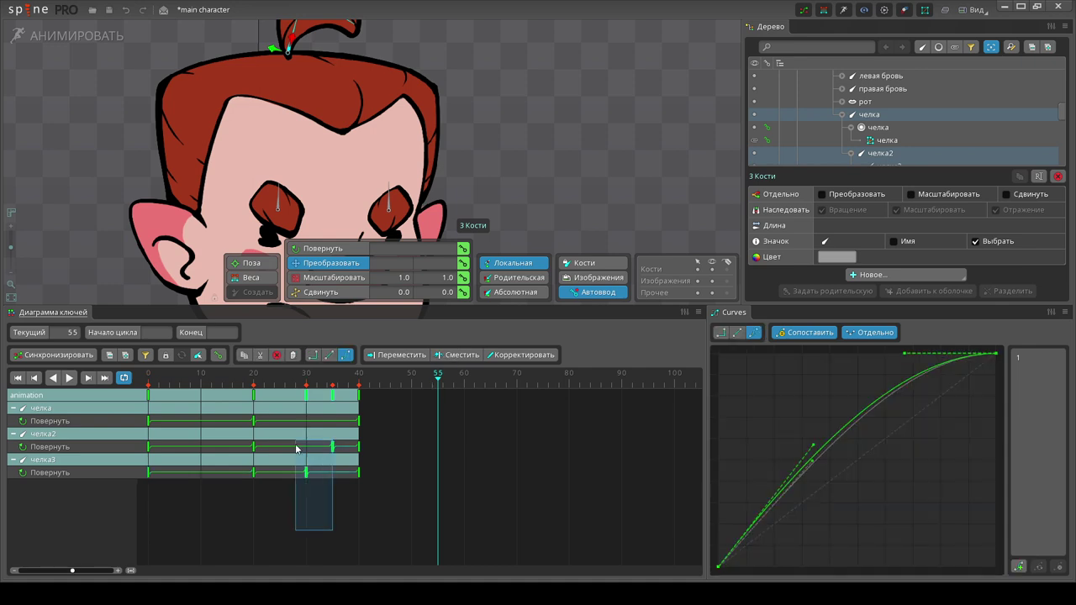
pyautogui.press('Delete')
# Check the keys' easing and shift челка2's rotation keys about 5 frames later
pyautogui.click(329, 396)
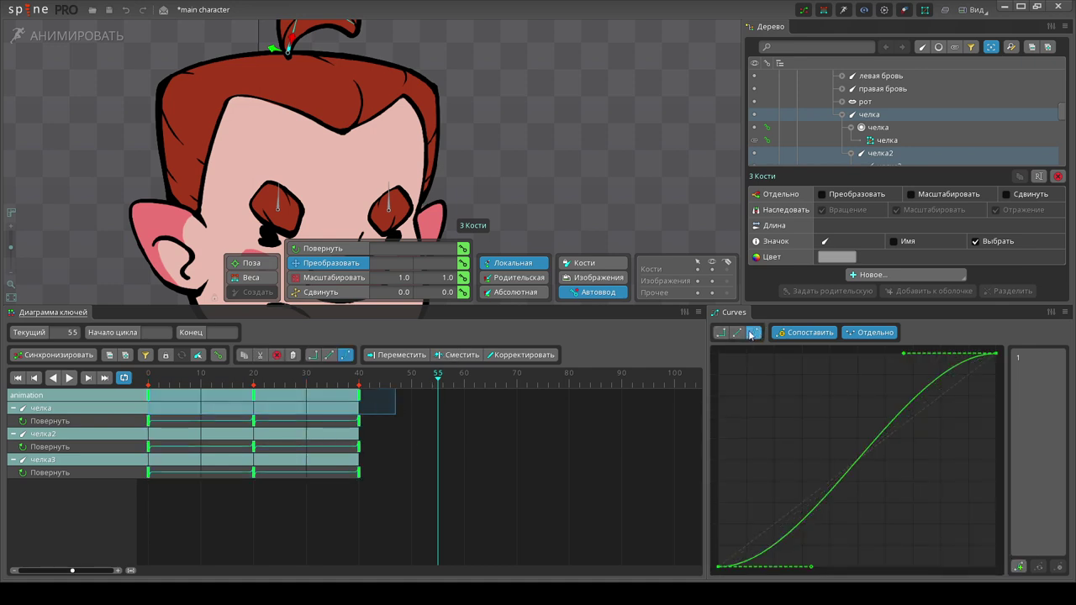
pyautogui.click(425, 454)
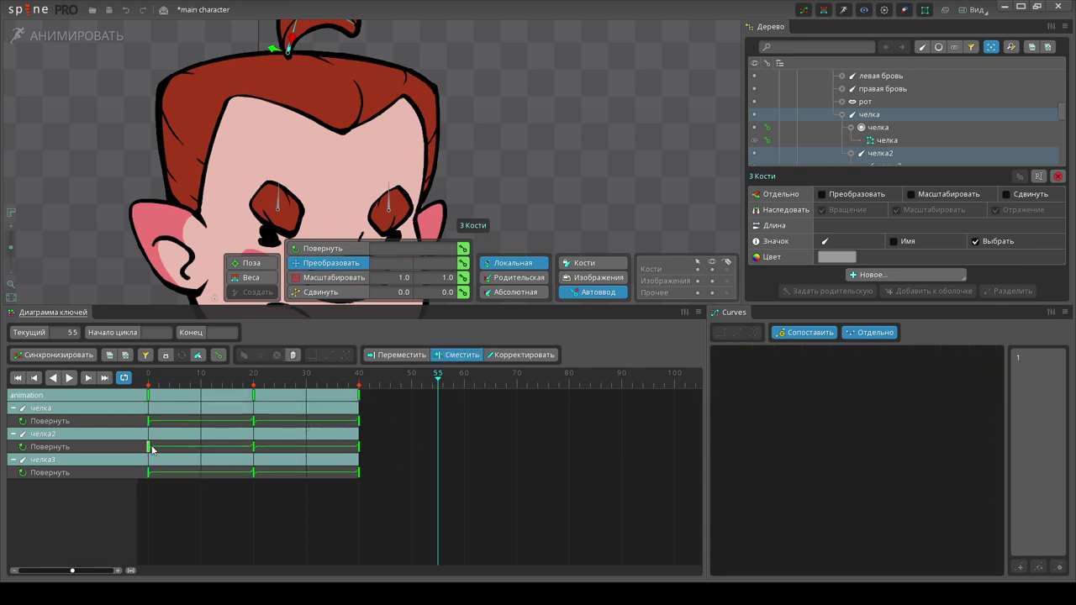
pyautogui.click(260, 372)
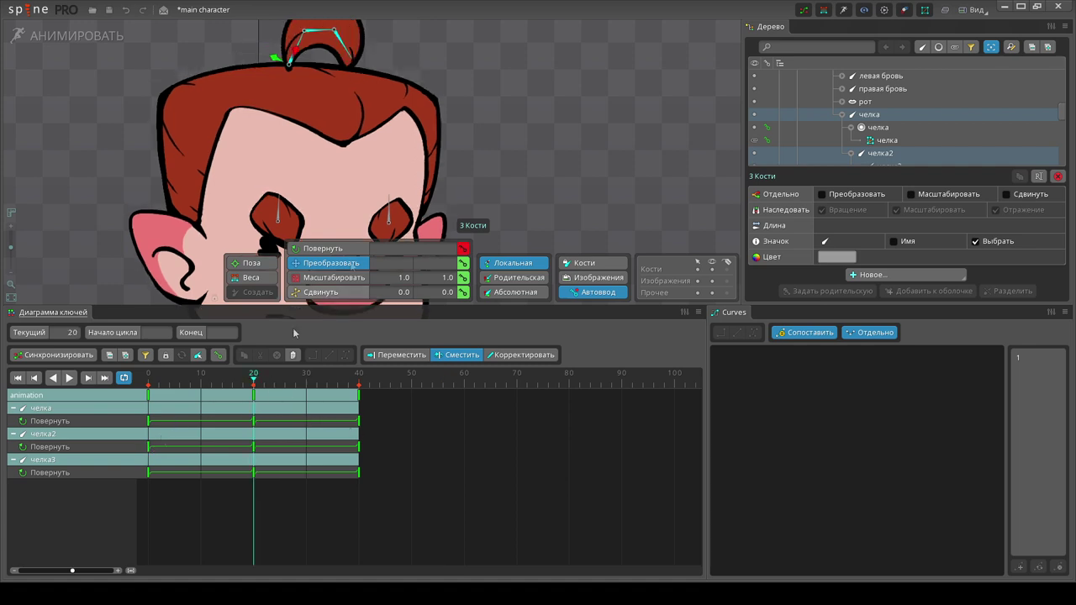
pyautogui.scroll(-2, 435, 197)
pyautogui.click(334, 251)
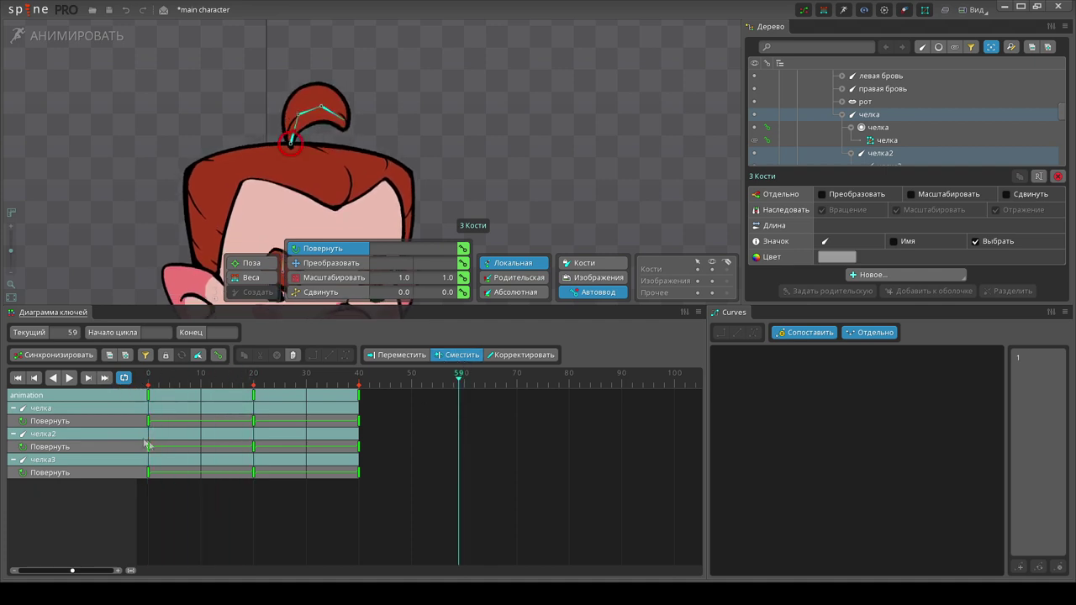
pyautogui.moveTo(147, 445); pyautogui.dragTo(208, 475)
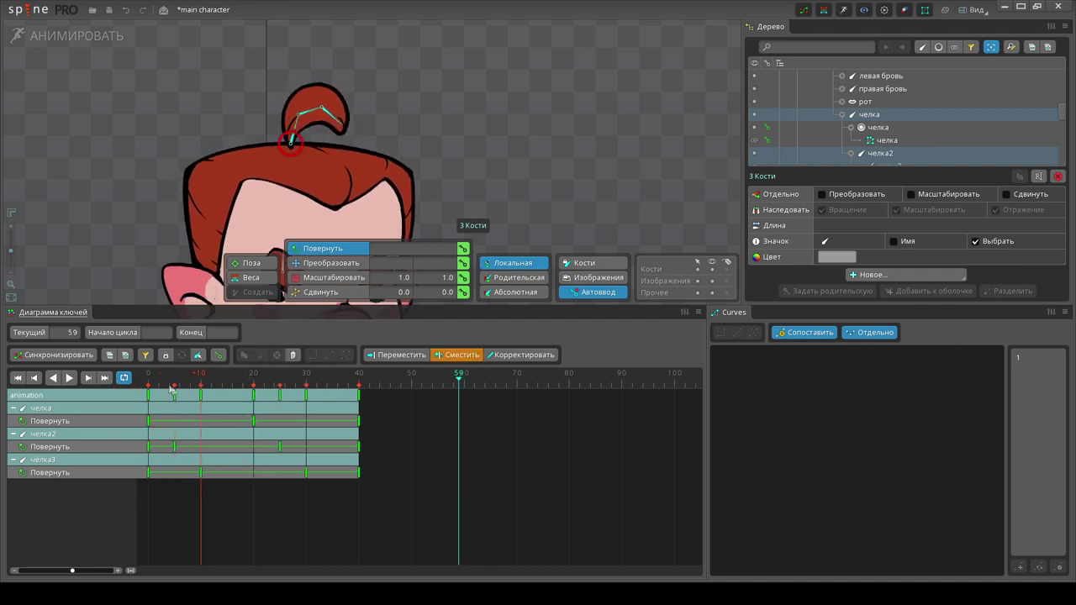
# Play the idle animation, adjust playback settings, and enlarge the viewport above the timeline
pyautogui.click(69, 377)
pyautogui.scroll(-5, 382, 97)
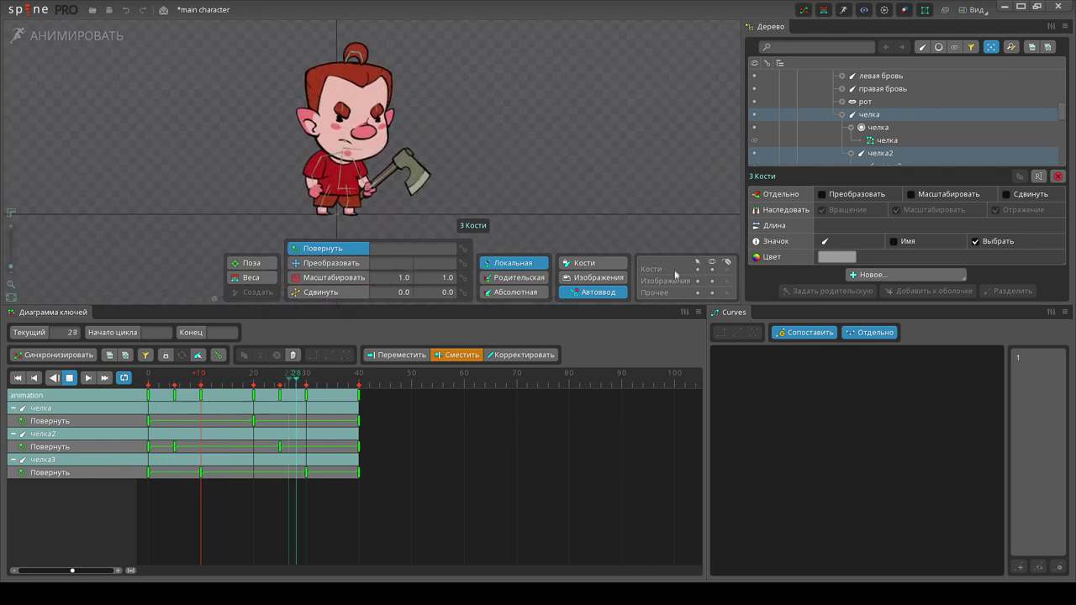
pyautogui.click(590, 199)
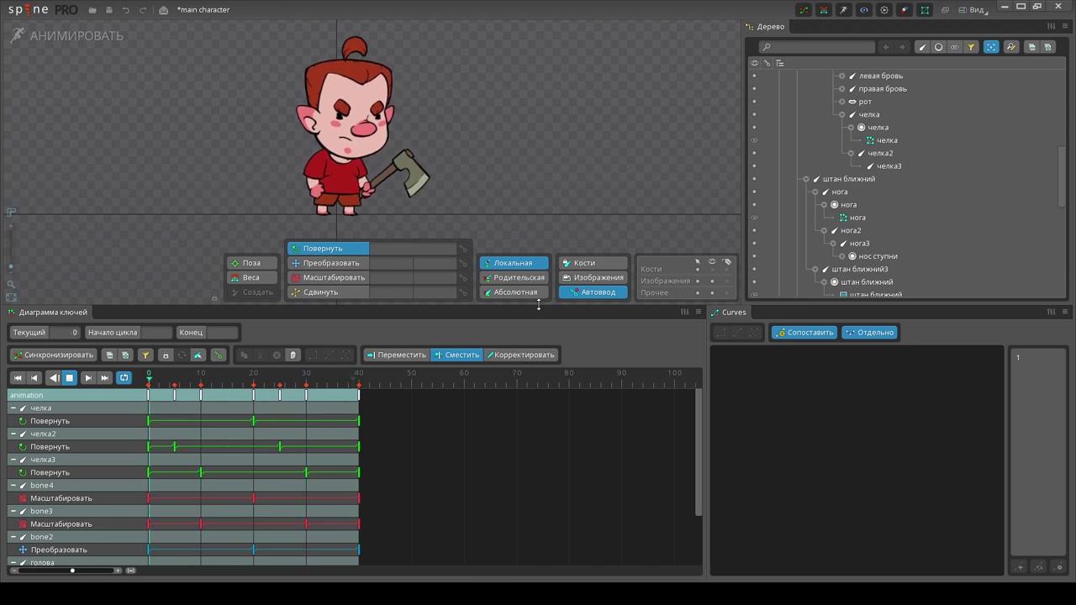
pyautogui.click(904, 10)
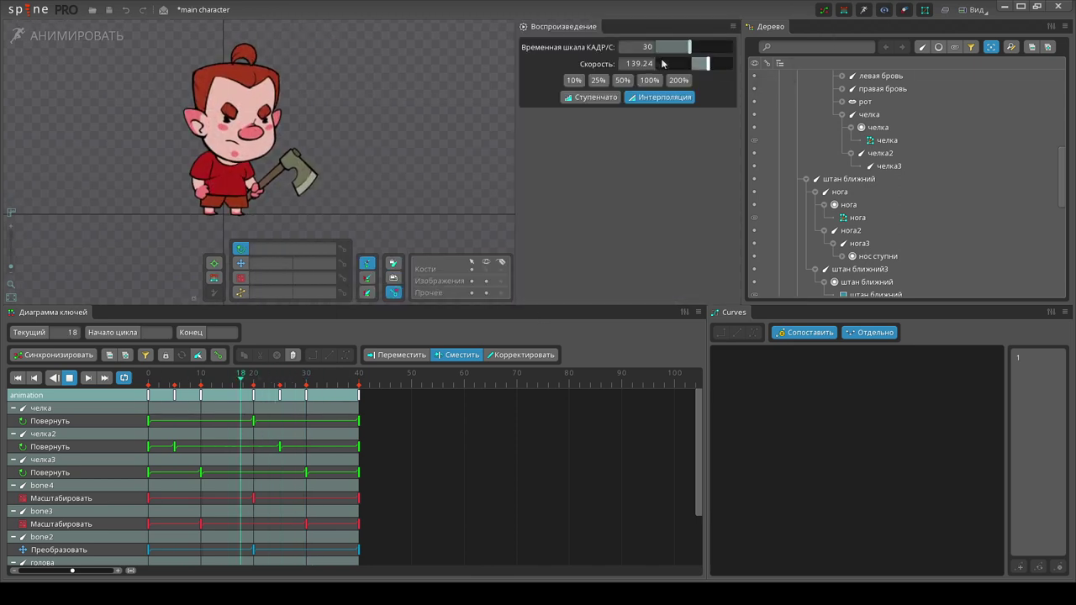
pyautogui.click(734, 26)
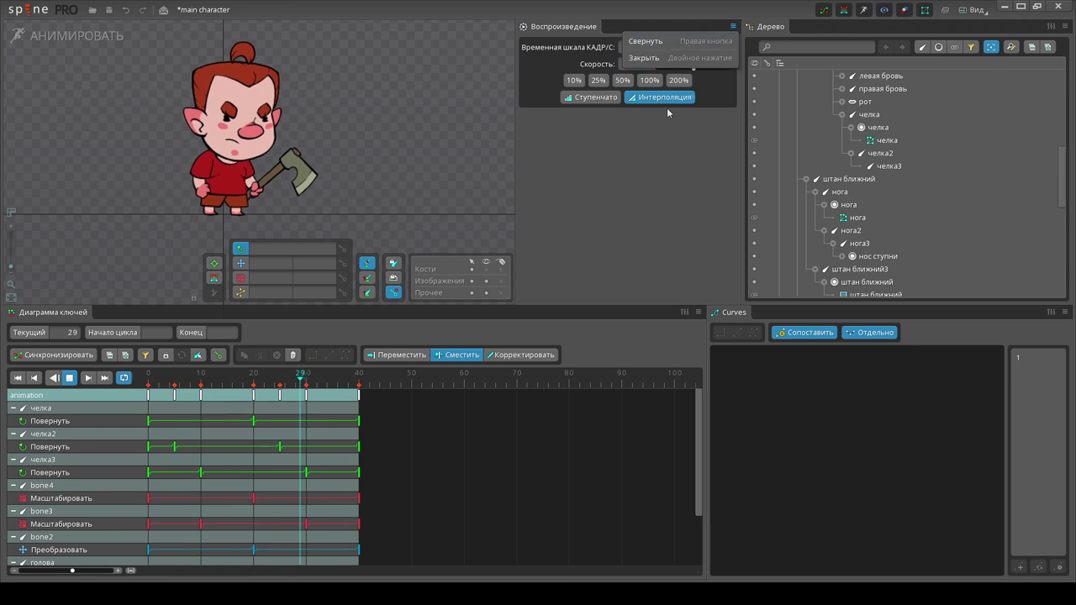
pyautogui.click(644, 57)
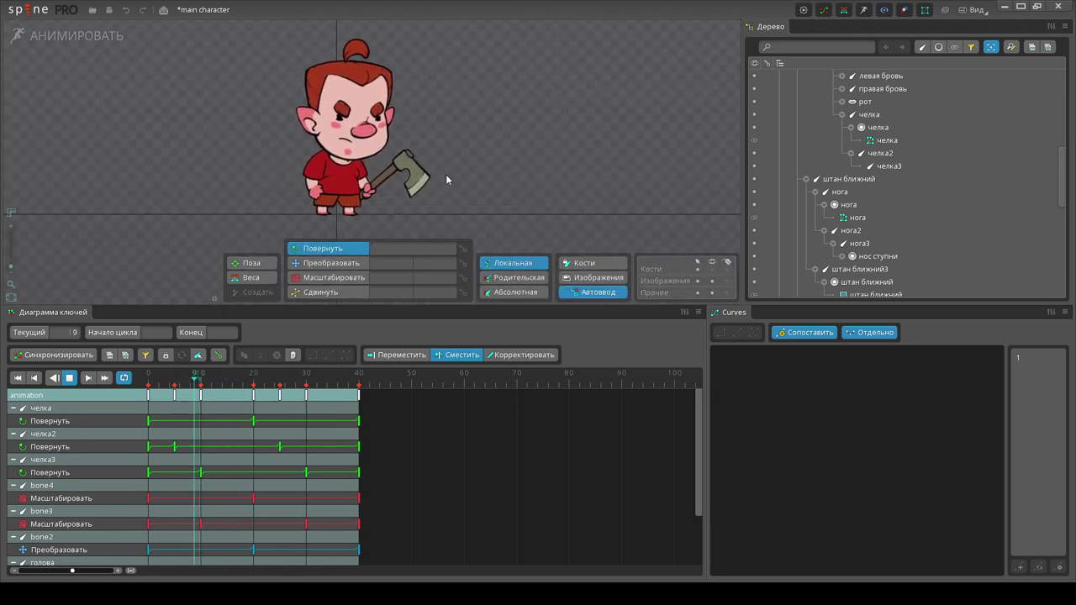
pyautogui.scroll(-2, 442, 143)
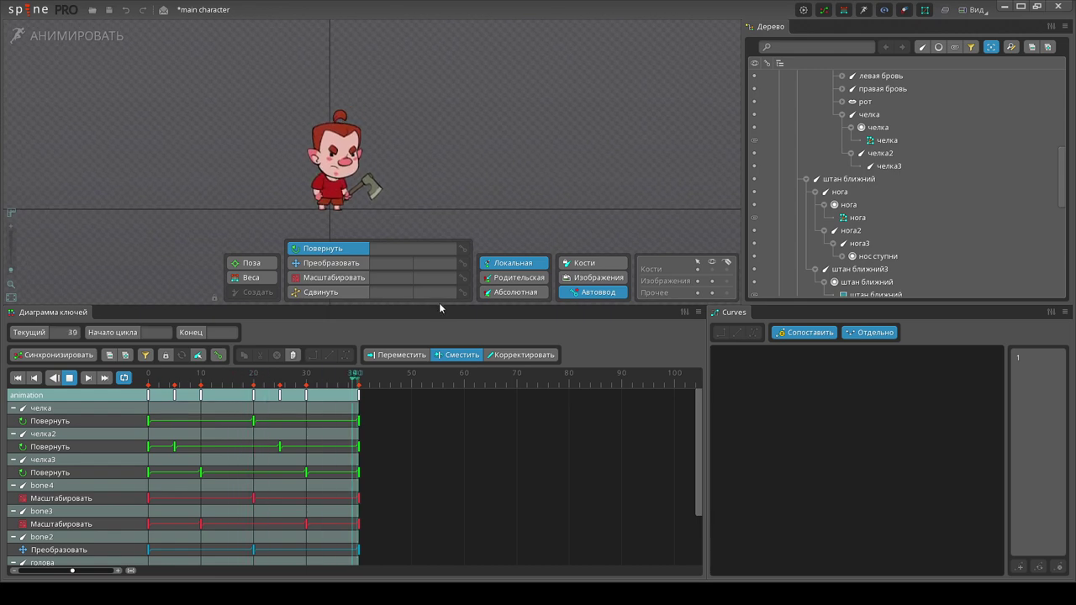
pyautogui.moveTo(439, 307); pyautogui.dragTo(443, 398)
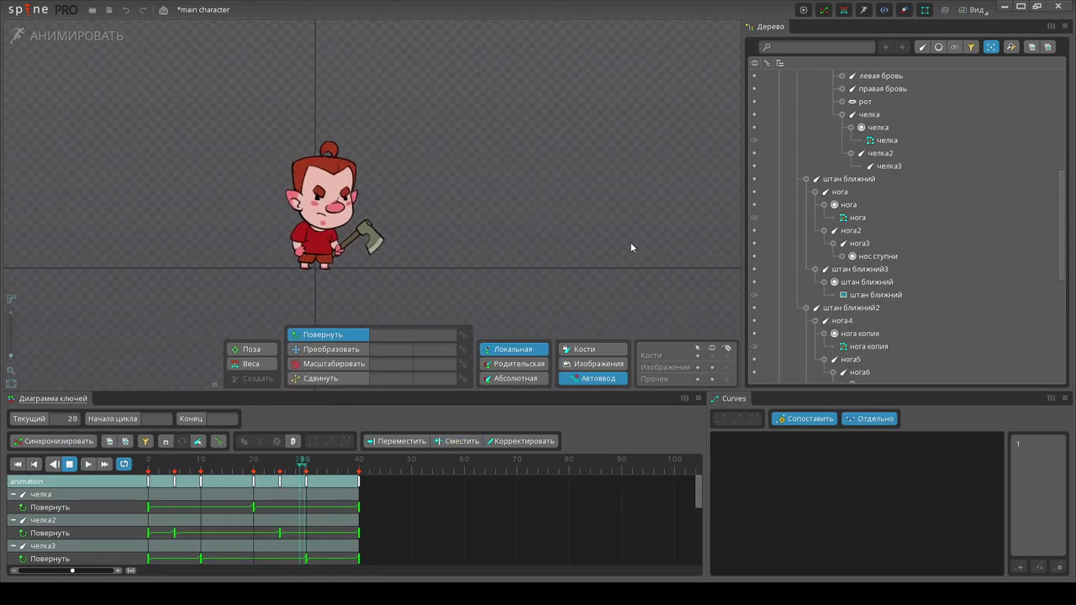
pyautogui.scroll(2, 405, 198)
# Stop playback, save the project, and return to setup mode
pyautogui.click(804, 10)
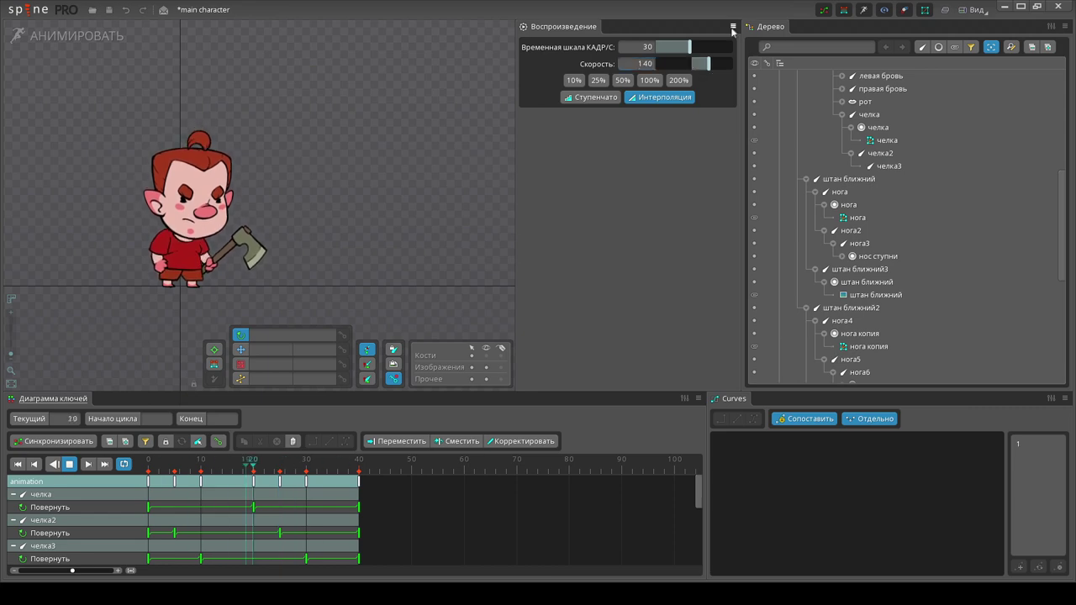
pyautogui.click(803, 9)
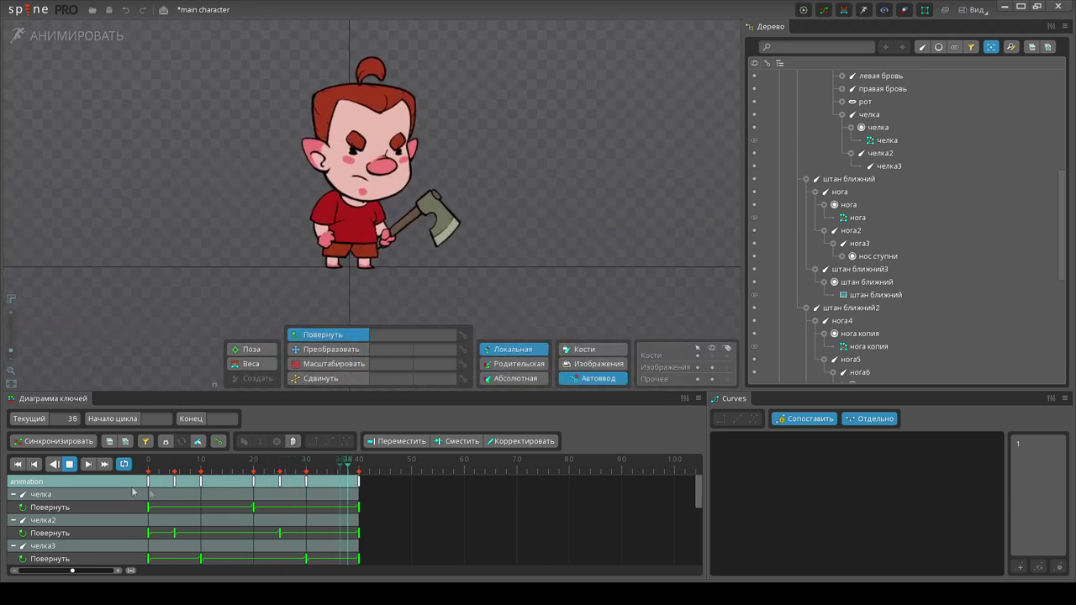
pyautogui.click(69, 464)
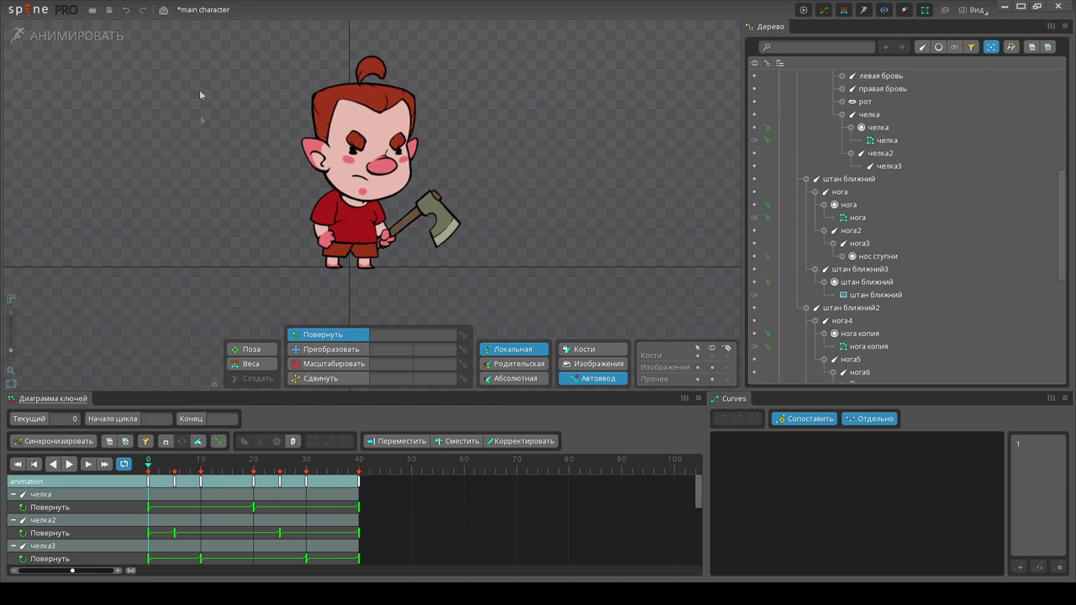
pyautogui.hotkey('ctrl', 's')
pyautogui.click(89, 34)
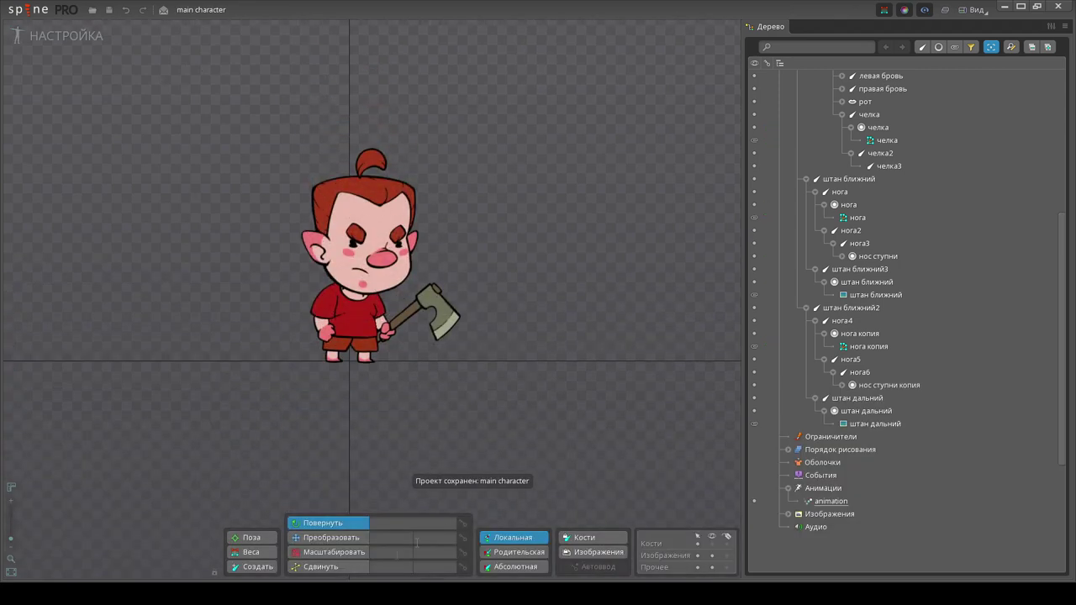
# Add left and right eye bones parented to the head bone and save
pyautogui.click(254, 567)
pyautogui.scroll(5, 370, 260)
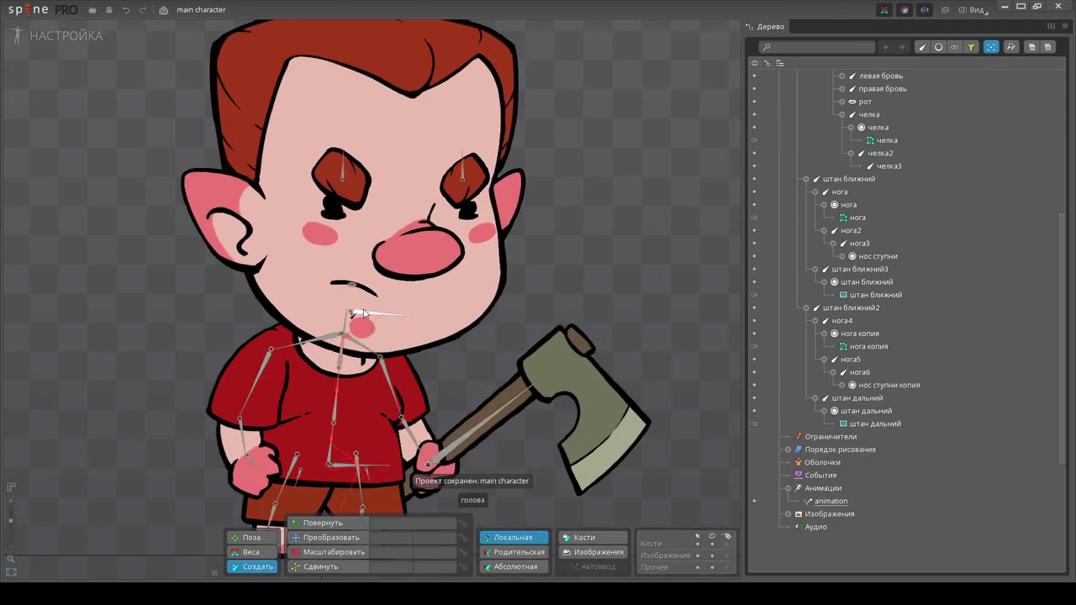
pyautogui.click(363, 313)
pyautogui.click(334, 209)
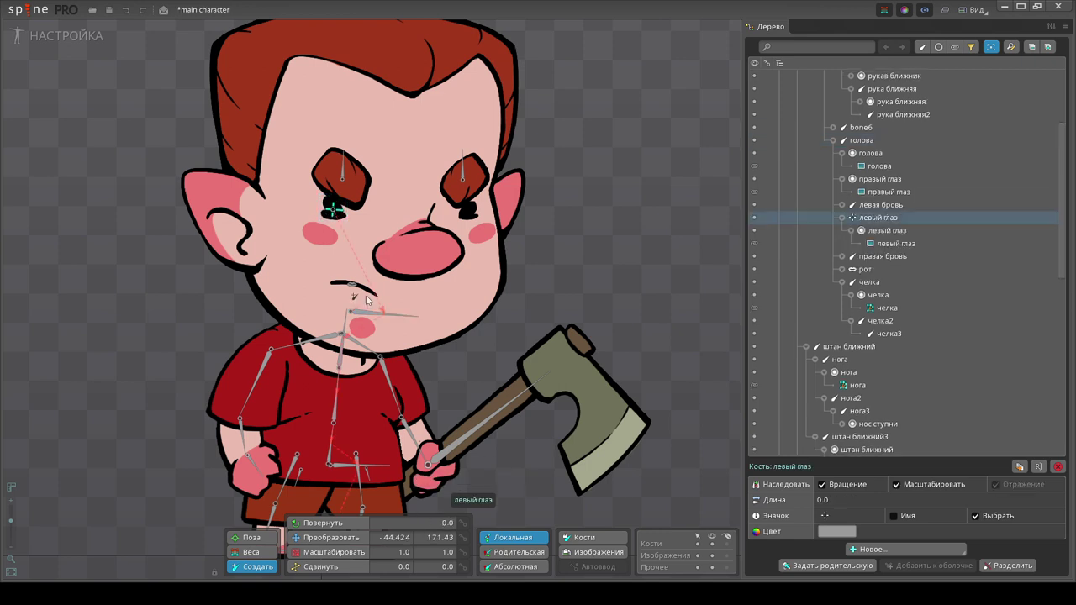
pyautogui.click(380, 317)
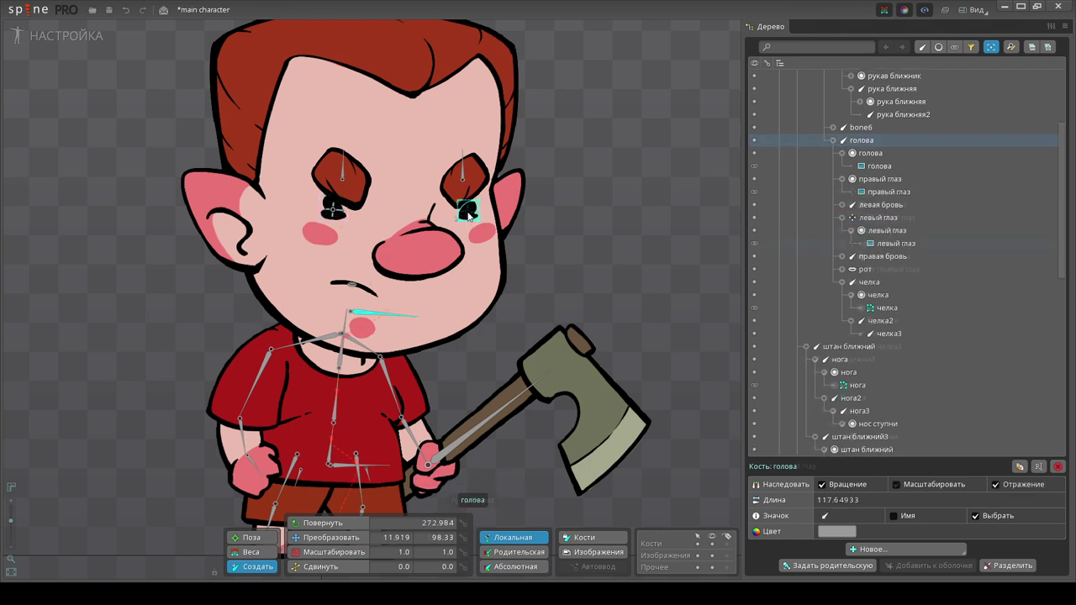
pyautogui.click(468, 215)
pyautogui.hotkey('ctrl', 's')
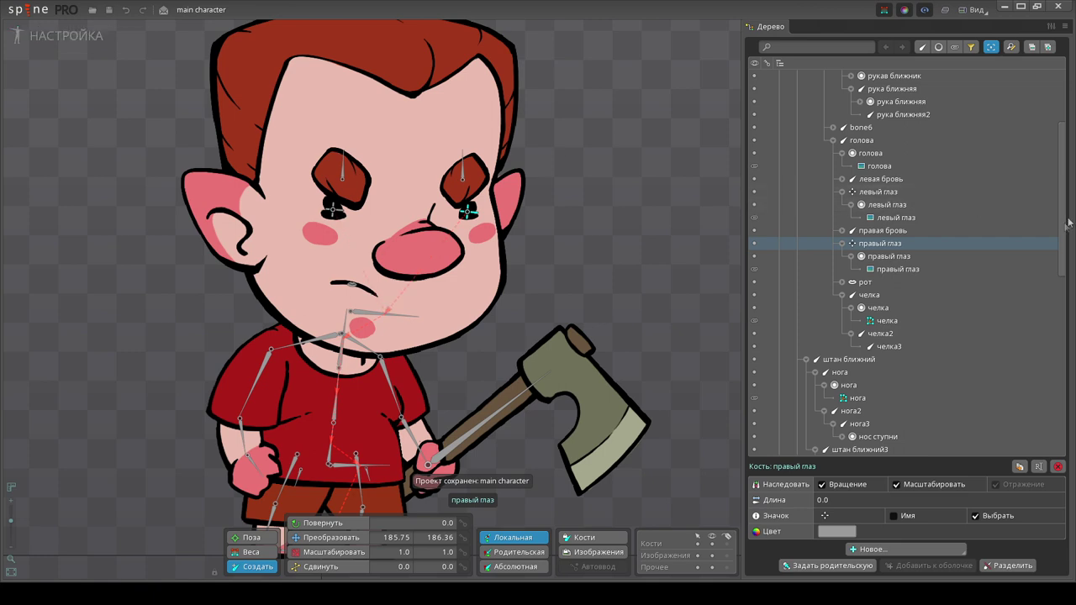
# Create a new animation named 'blinking' and switch to animate mode
pyautogui.scroll(-10, 853, 293)
pyautogui.click(852, 290)
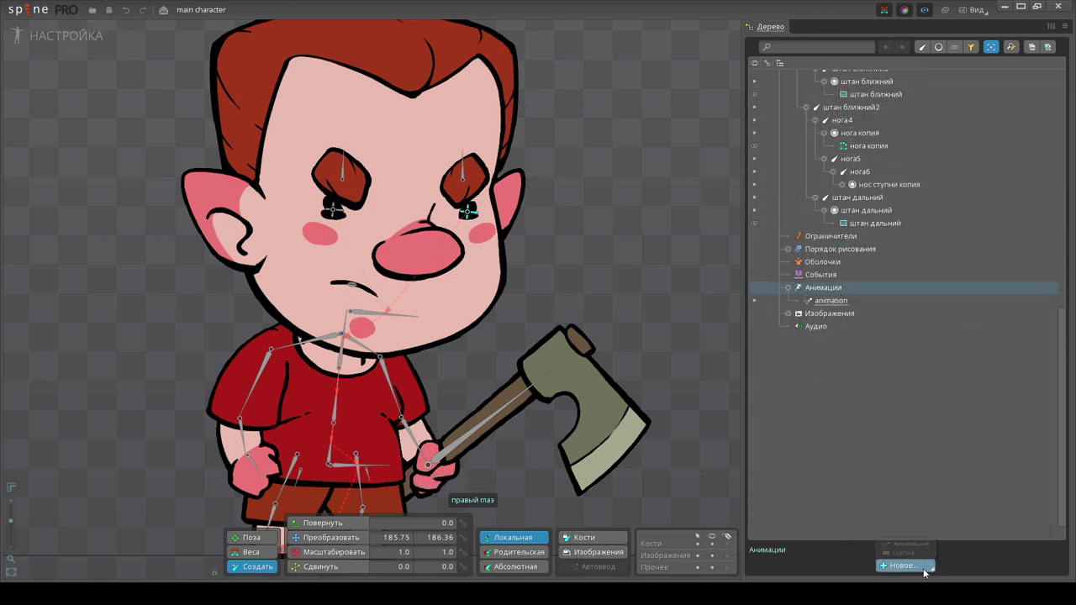
pyautogui.click(922, 535)
pyautogui.write('blinking')
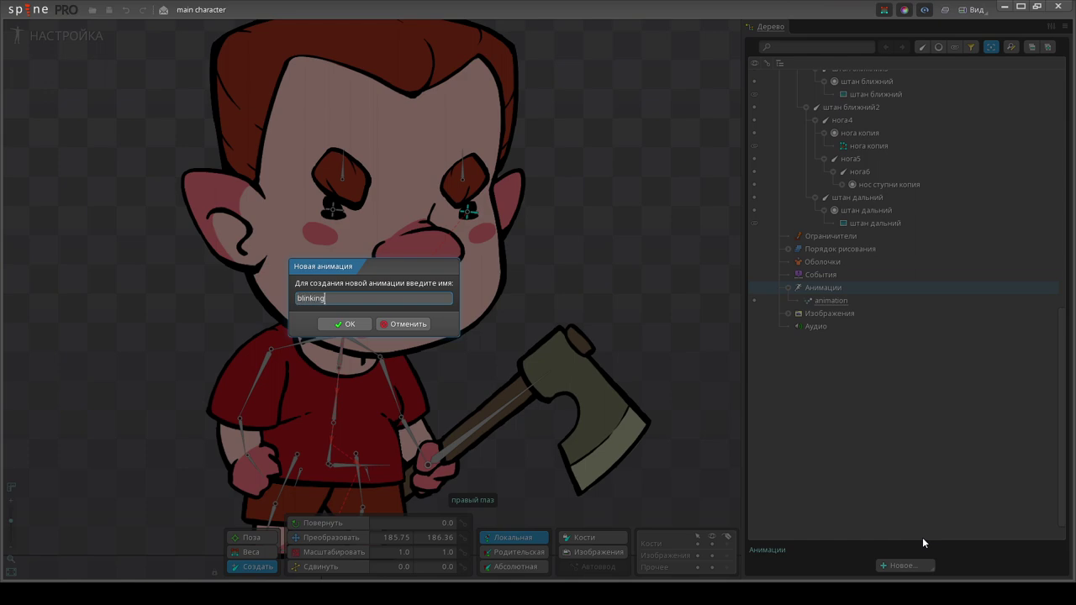
pyautogui.press('Return')
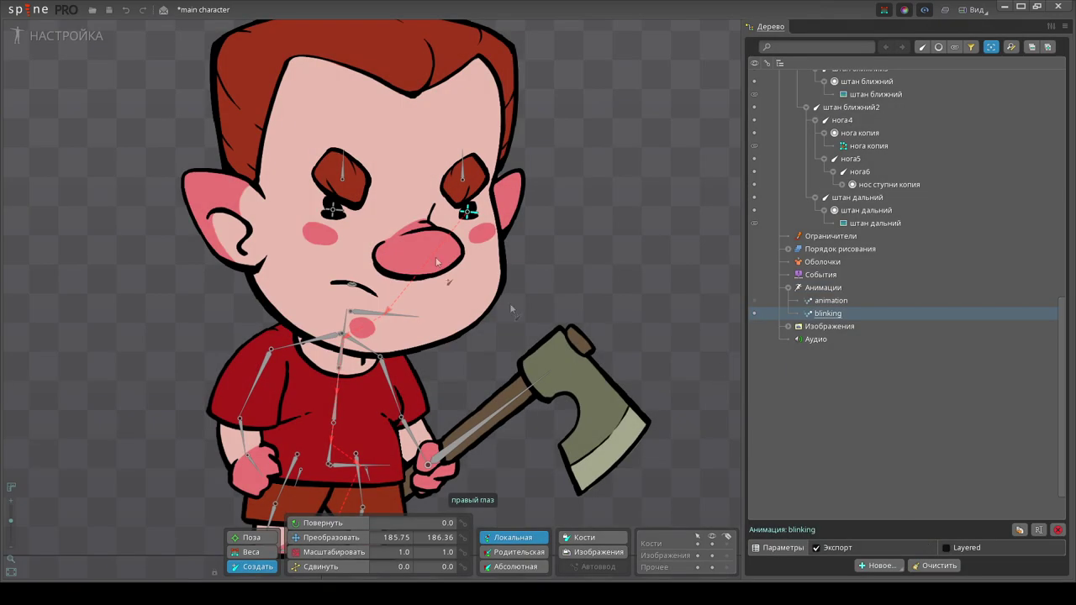
pyautogui.click(56, 38)
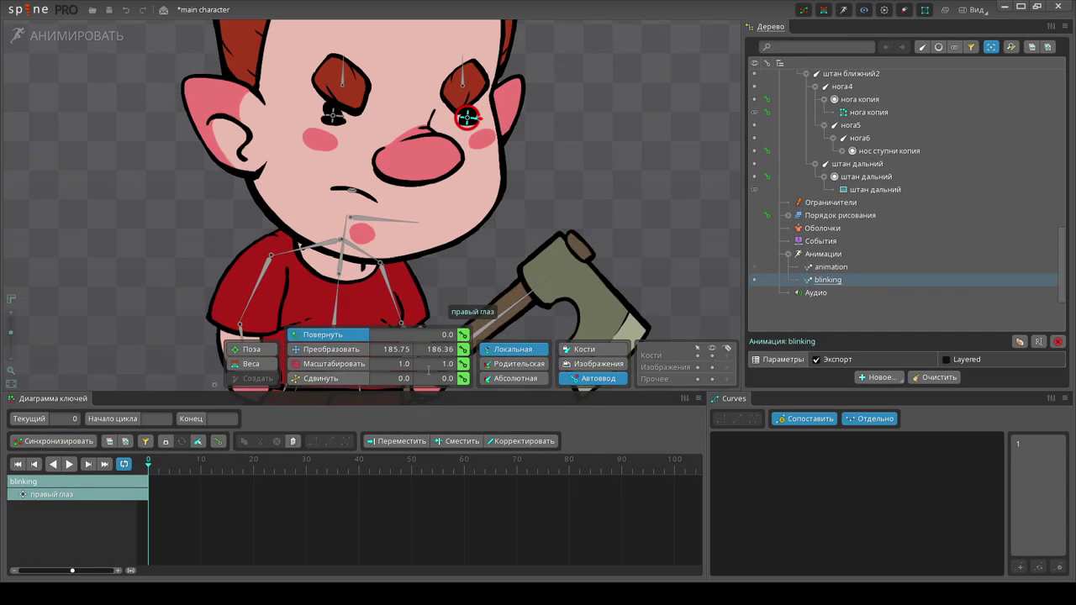
# Key both eyes' scale at frames 0 and 90, then squash them to about half height
pyautogui.click(463, 364)
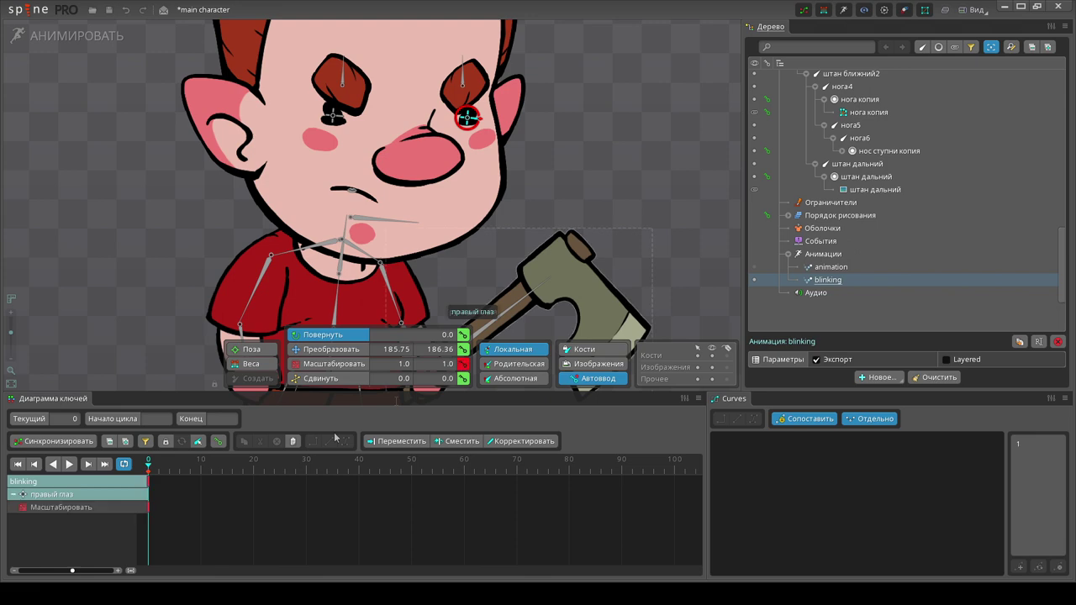
pyautogui.click(621, 467)
pyautogui.keyDown('ctrl'); pyautogui.click(322, 126); pyautogui.keyUp('ctrl')
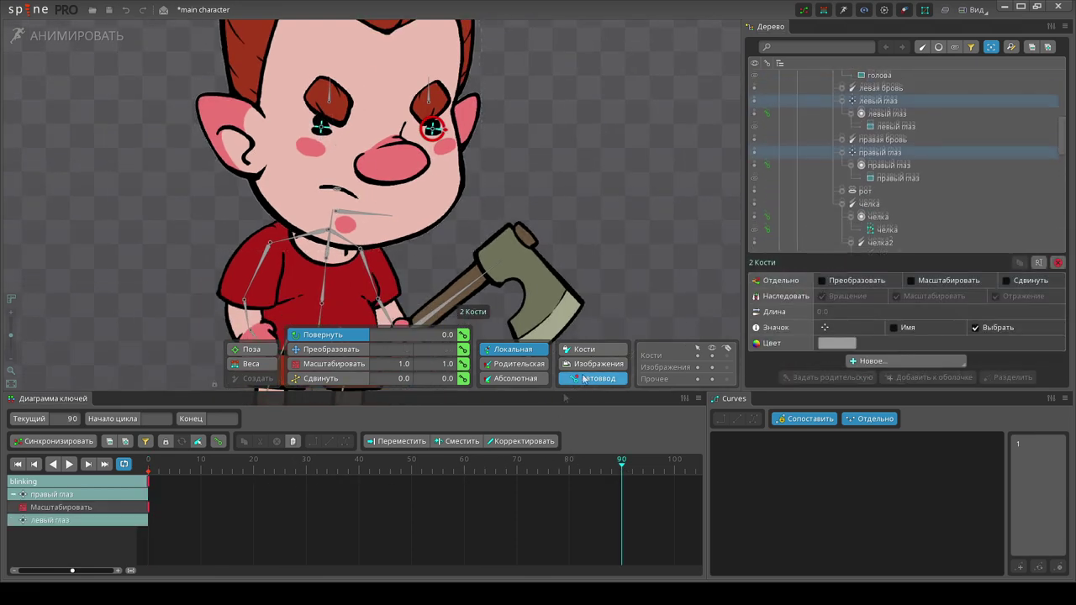
pyautogui.click(463, 364)
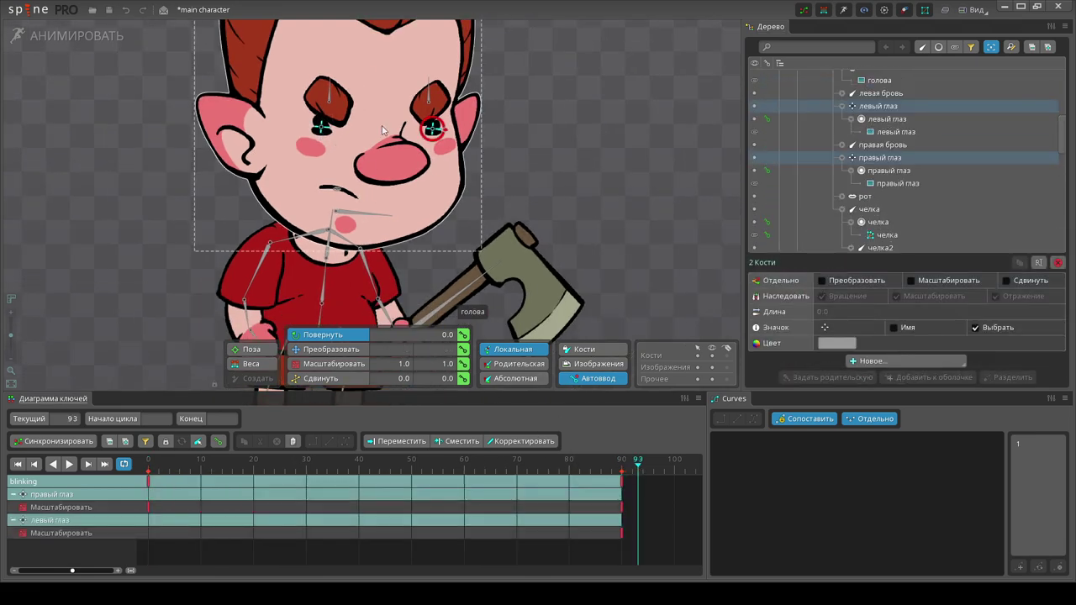
pyautogui.click(302, 365)
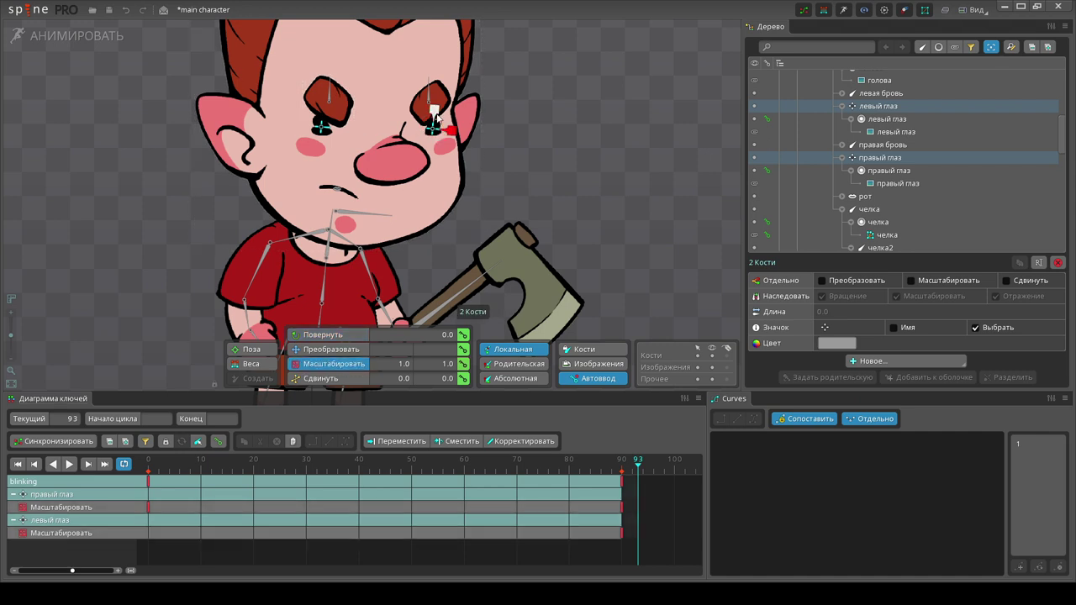
pyautogui.moveTo(436, 143); pyautogui.dragTo(435, 139)
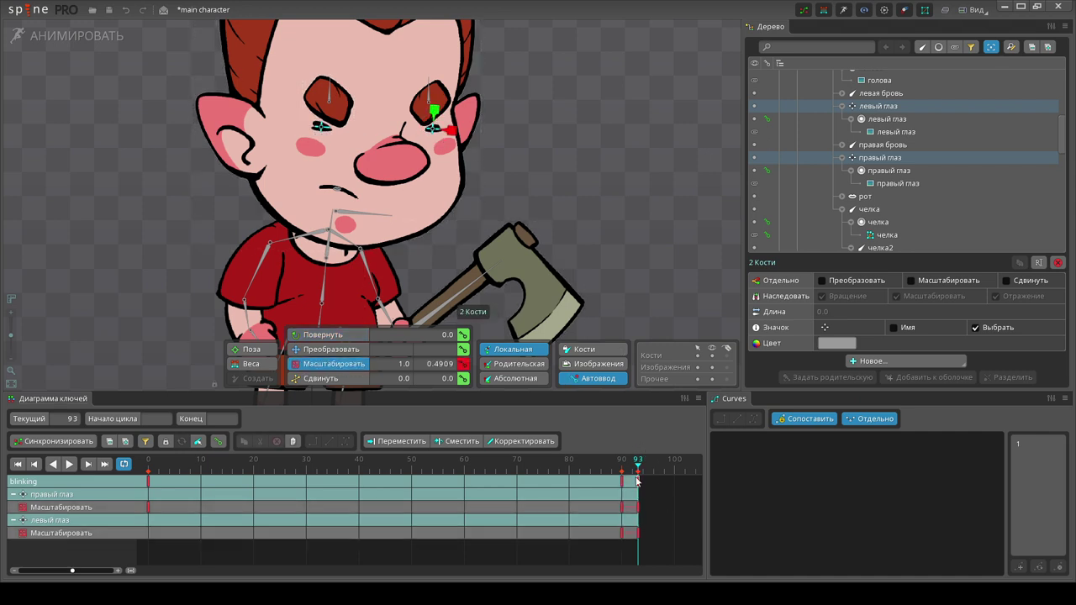
# Copy the open-eye keys from frame 90 to a later frame and play the blink
pyautogui.click(652, 467)
pyautogui.hotkey('ctrl', 'c')
pyautogui.hotkey('ctrl', 'v')
pyautogui.click(627, 484)
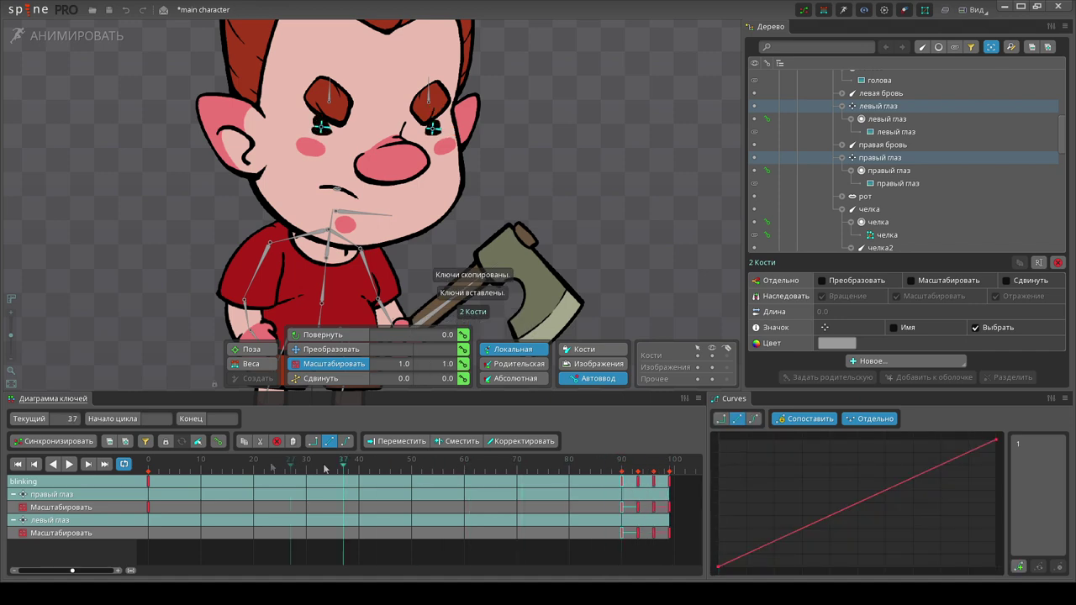
pyautogui.click(69, 464)
pyautogui.click(642, 218)
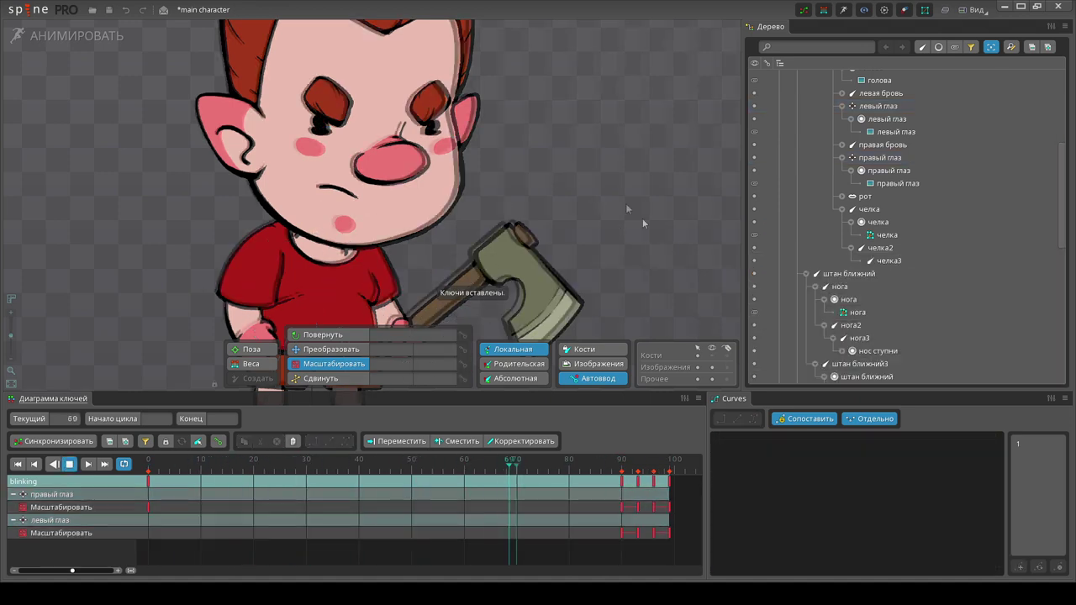
pyautogui.scroll(-2, 564, 174)
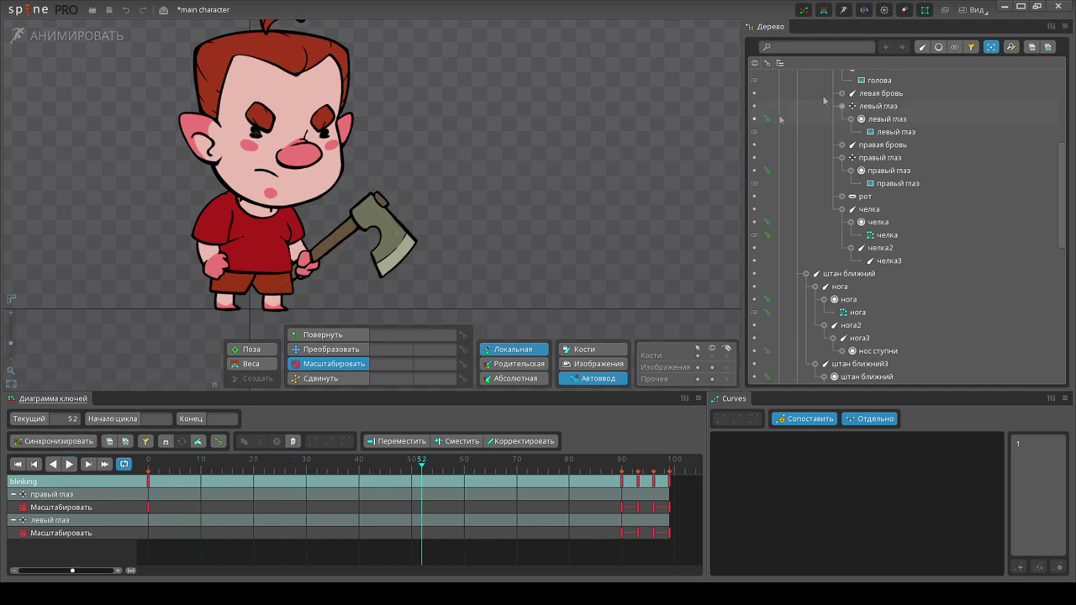
# Save, then preview 'animation' on track 0 and 'blinking' on track 1 at speed 140
pyautogui.hotkey('ctrl', 's')
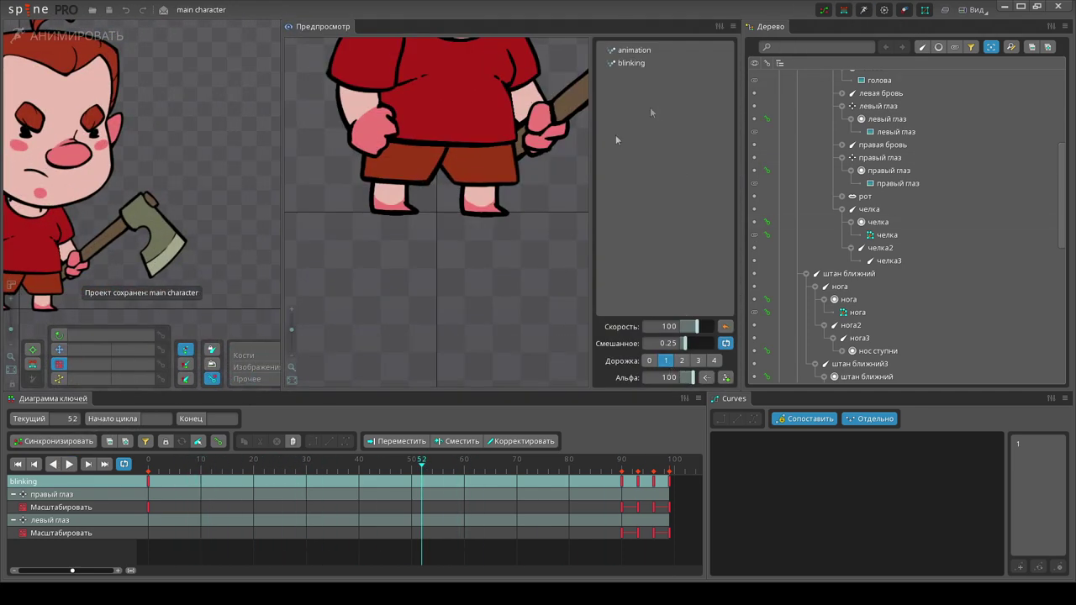
pyautogui.click(649, 361)
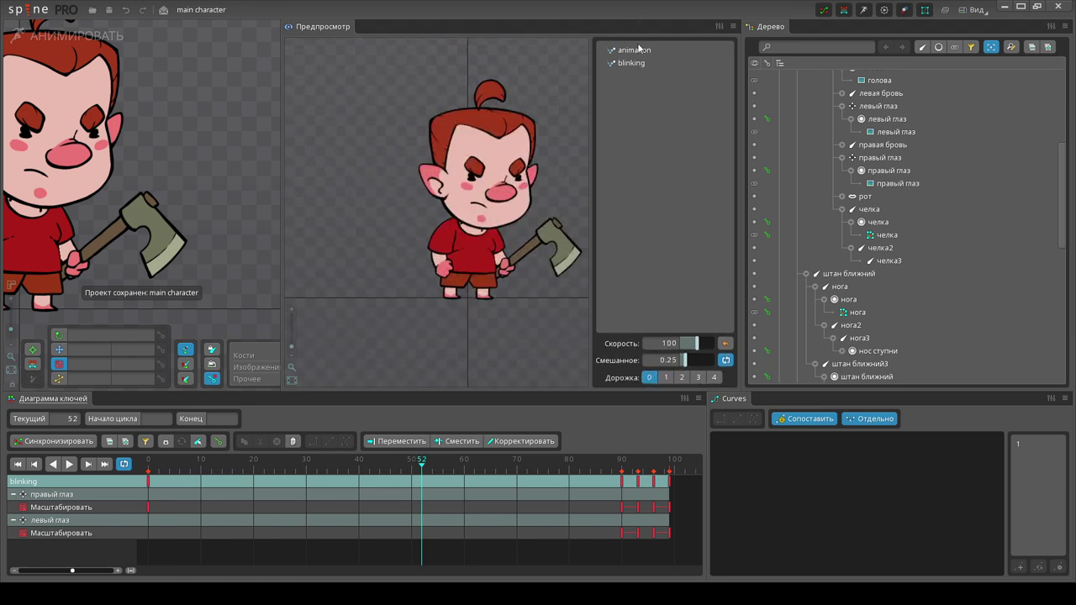
pyautogui.click(629, 52)
pyautogui.click(665, 360)
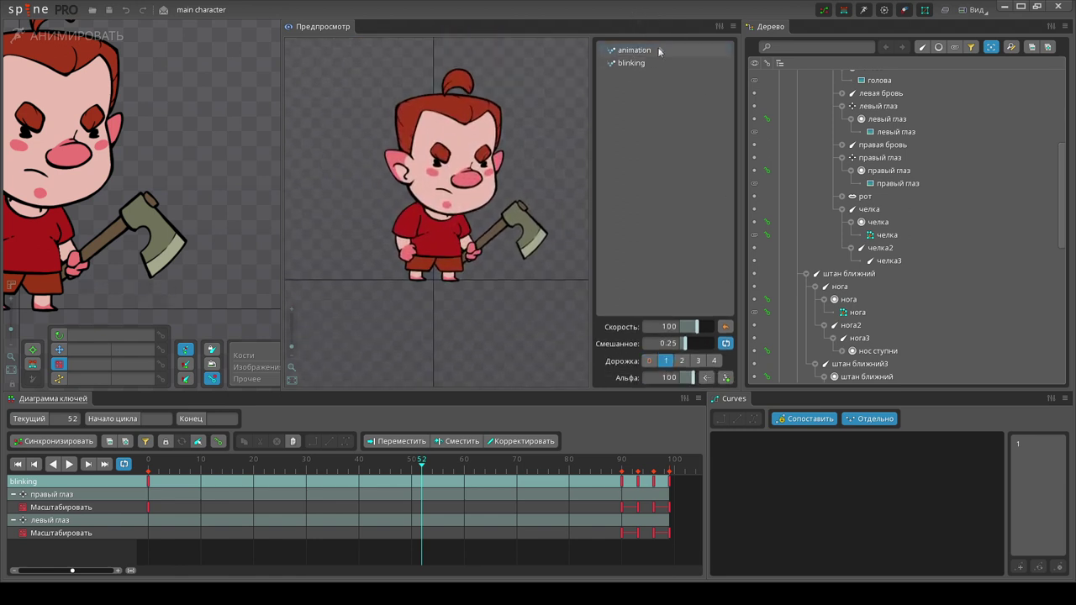
pyautogui.click(632, 63)
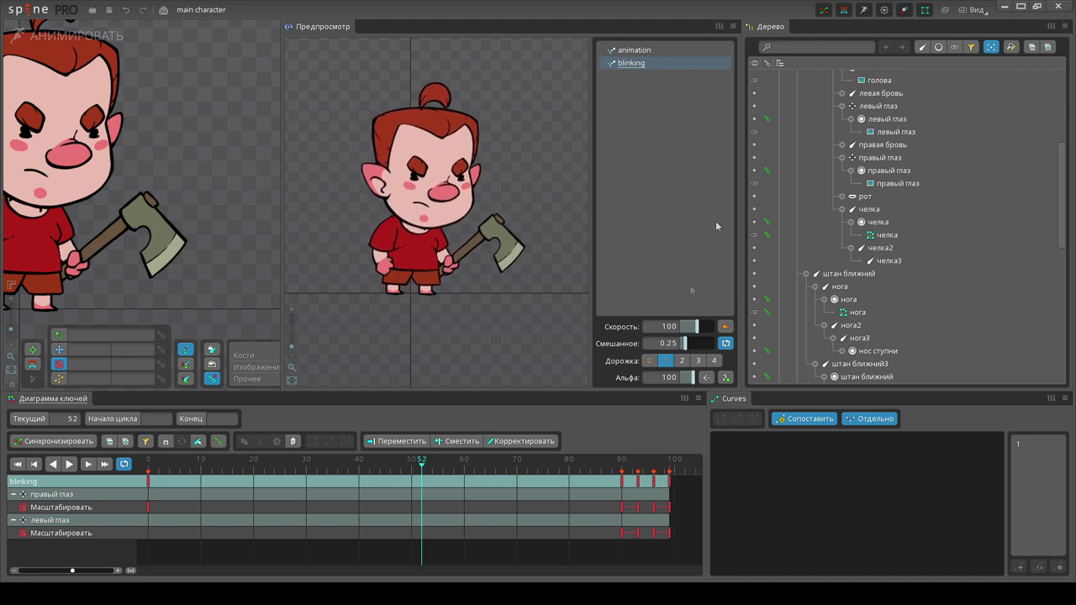
pyautogui.moveTo(661, 326); pyautogui.dragTo(696, 326)
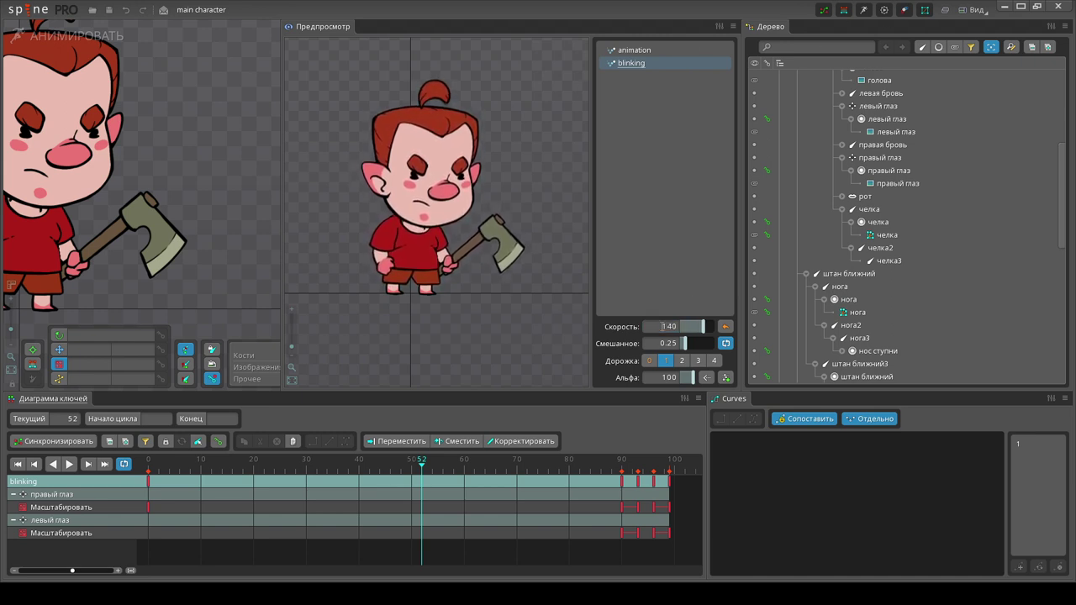